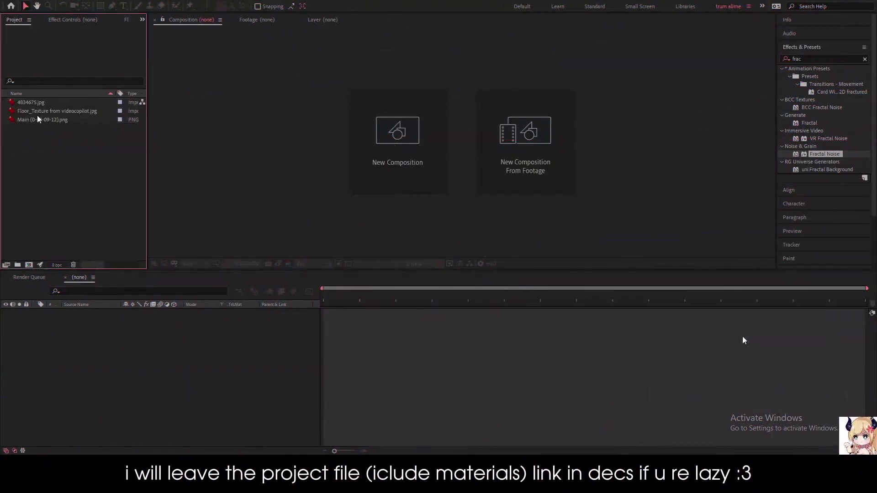
Step: Preview the anime couple image, Floor_Texture and the 4834675.jpg cloud image in the Footage viewer
double_click(40, 119)
scroll(416, 181, "up", 2)
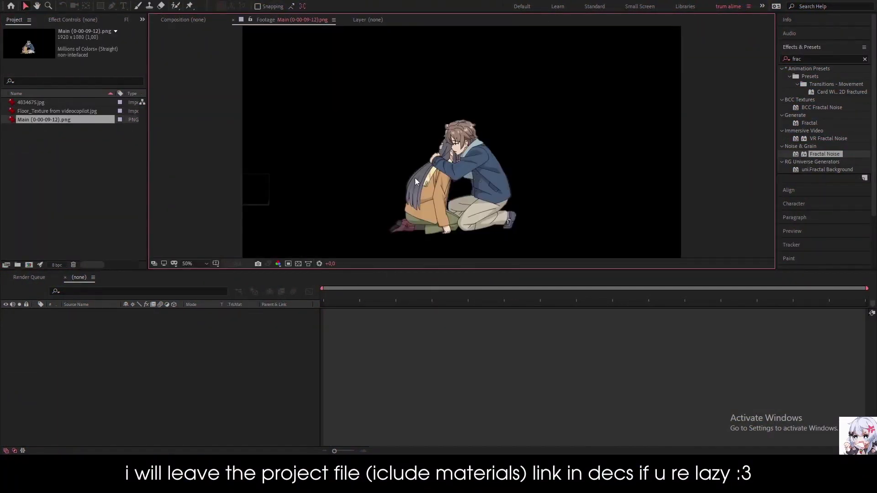
double_click(52, 111)
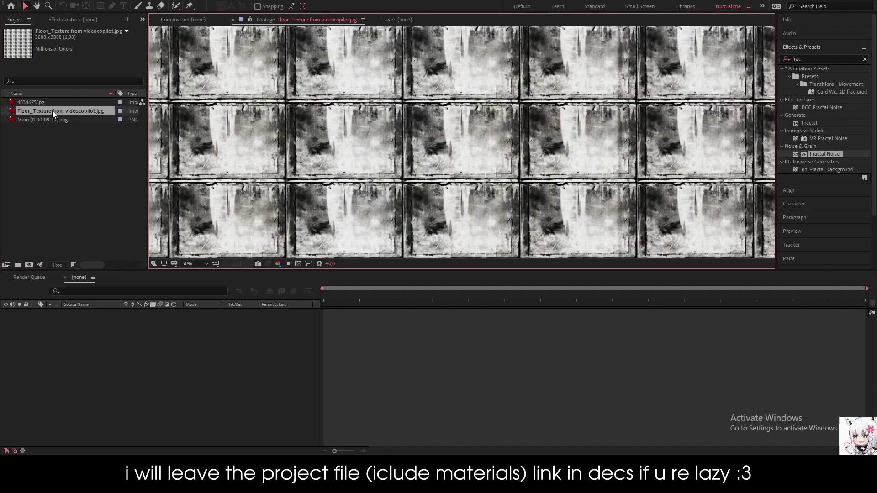
scroll(356, 138, "down", 2)
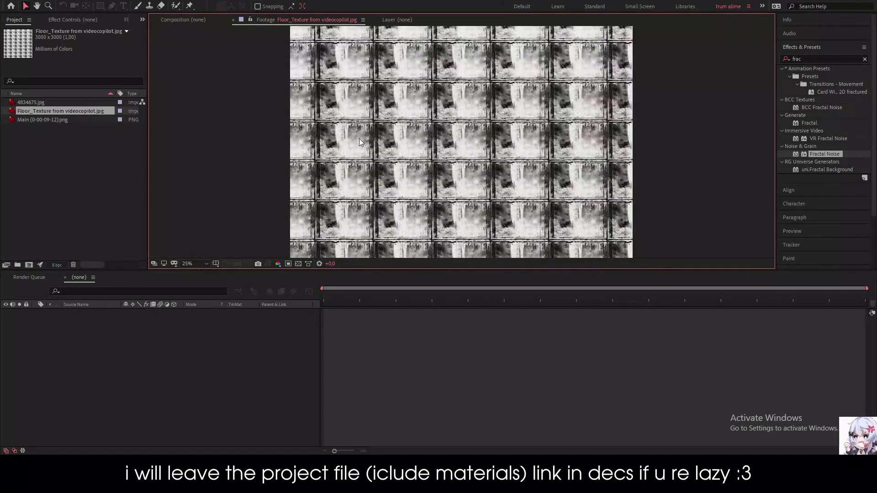
double_click(29, 103)
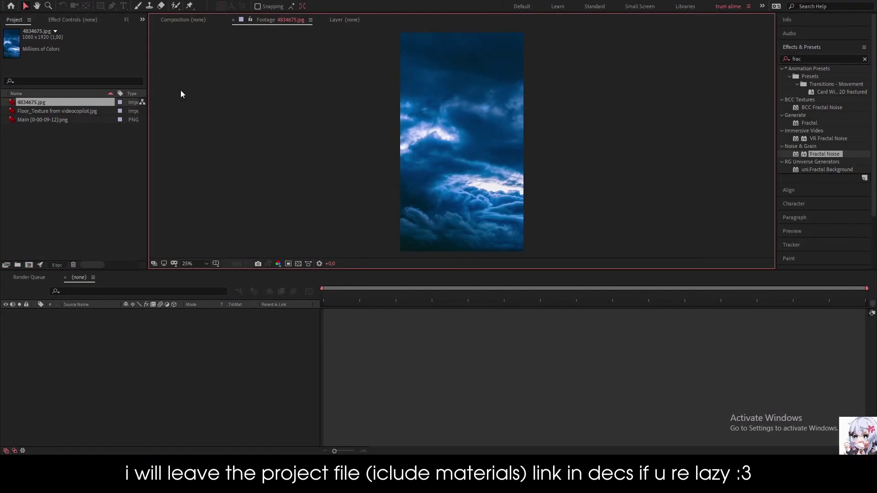
Step: Create a new composition named Main
left_click(197, 21)
left_click(420, 154)
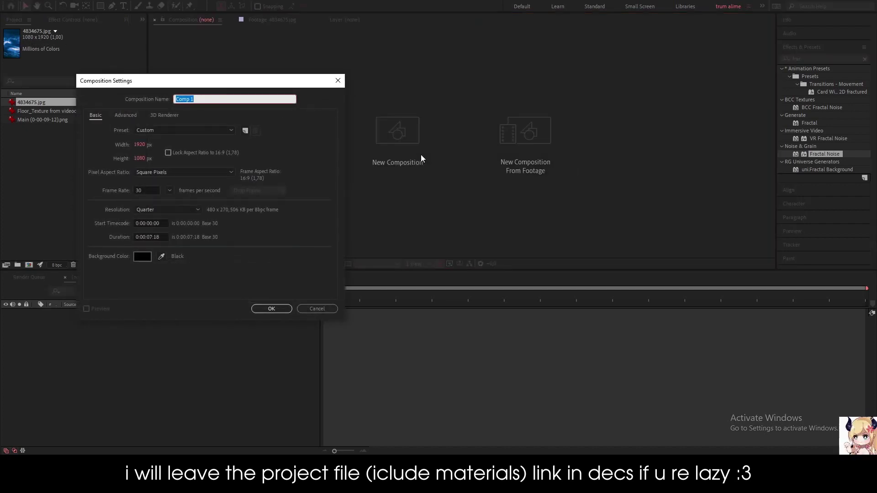
type("Main")
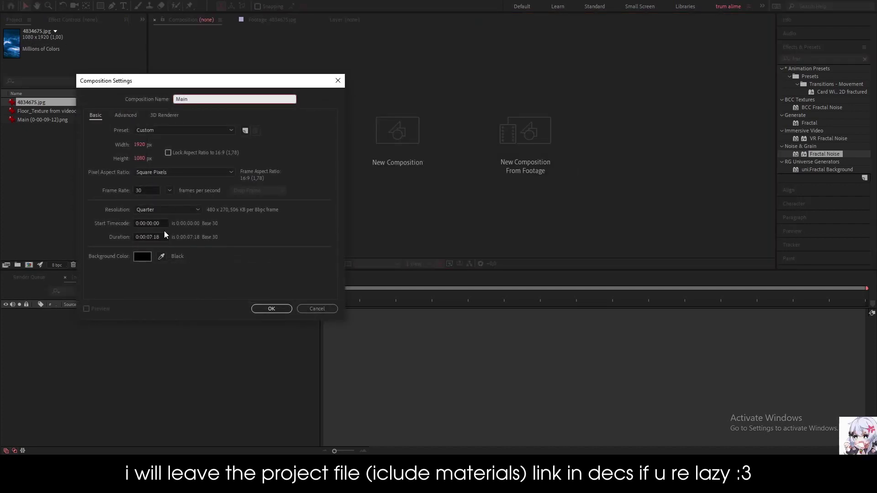
left_click(274, 310)
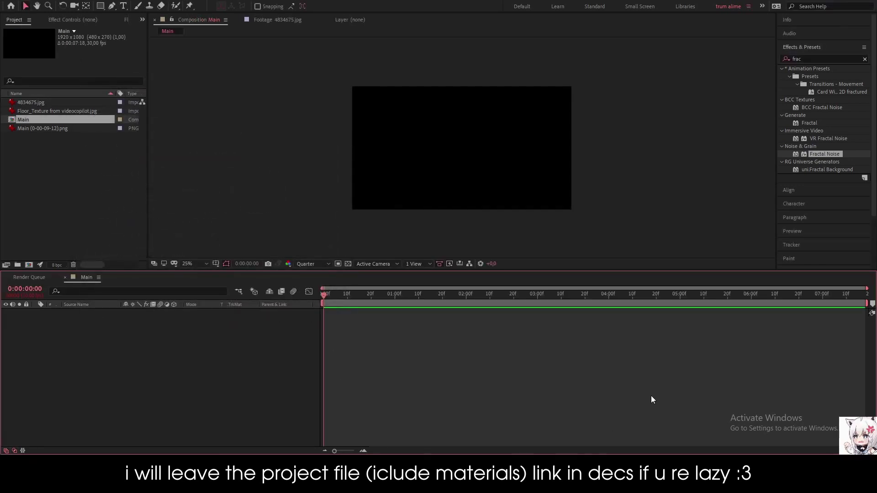
Step: Add a black 2000×2000 solid layer named Fractical to Main
right_click(226, 342)
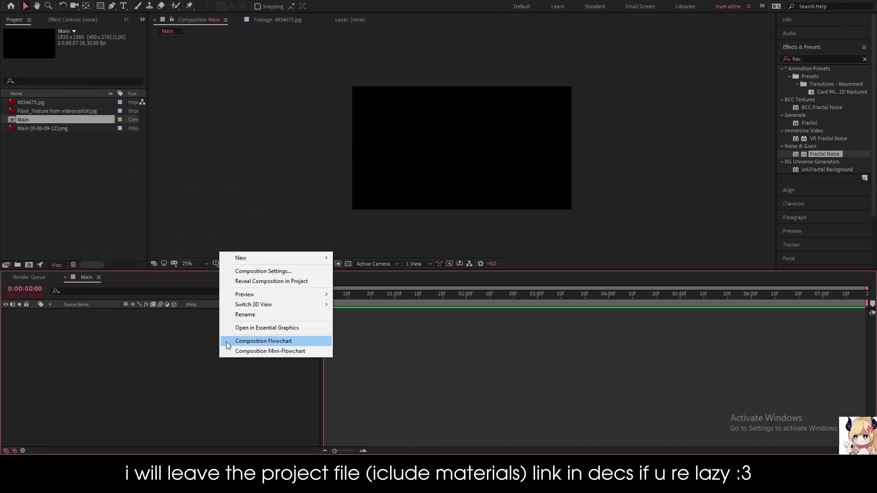
mouse_move(265, 254)
left_click(358, 281)
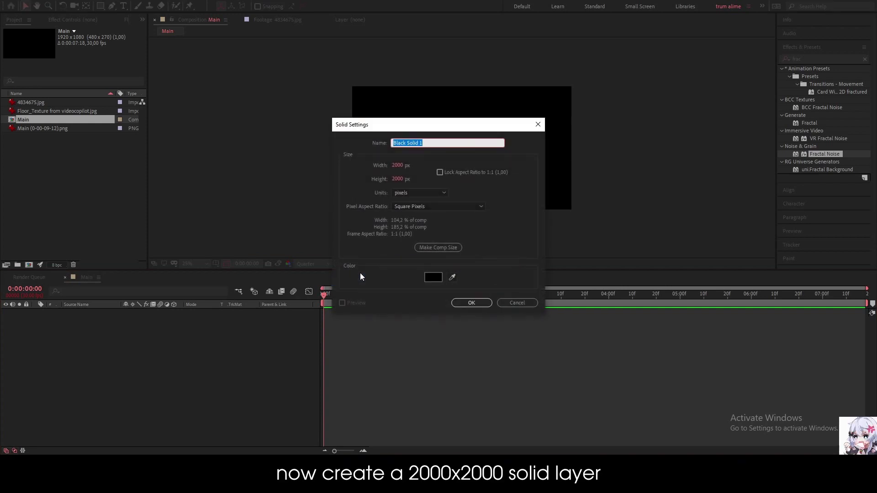
key("BackSpace")
type("Fra")
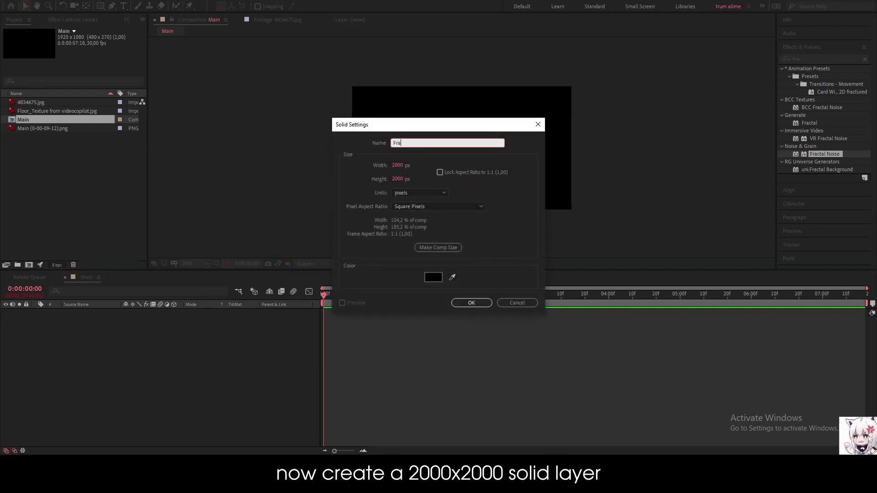
type("ctical")
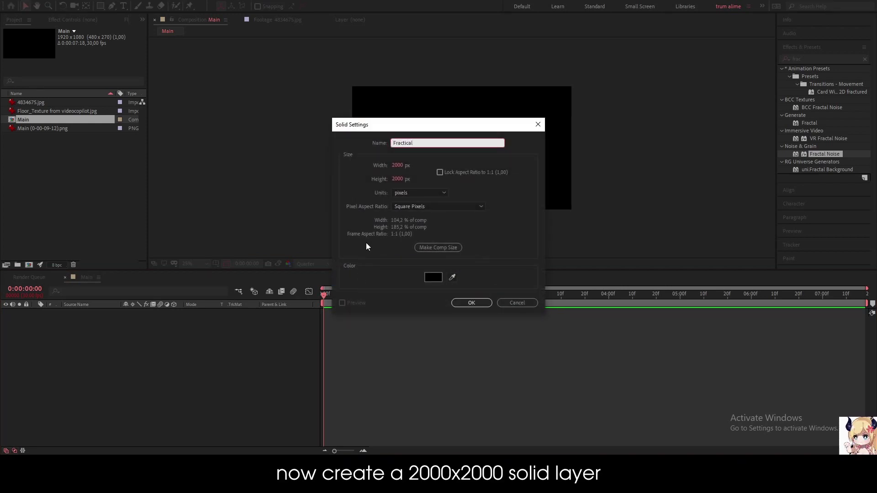
left_click(394, 166)
key("Tab")
left_click(487, 303)
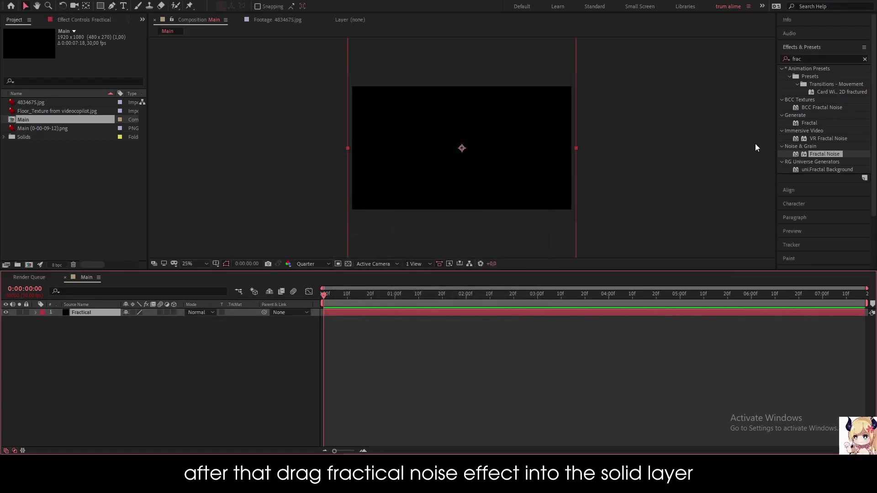
Step: Apply Fractal Noise to the Fractical solid with Fractal Type set to Dynamic Progressive
left_click(821, 154)
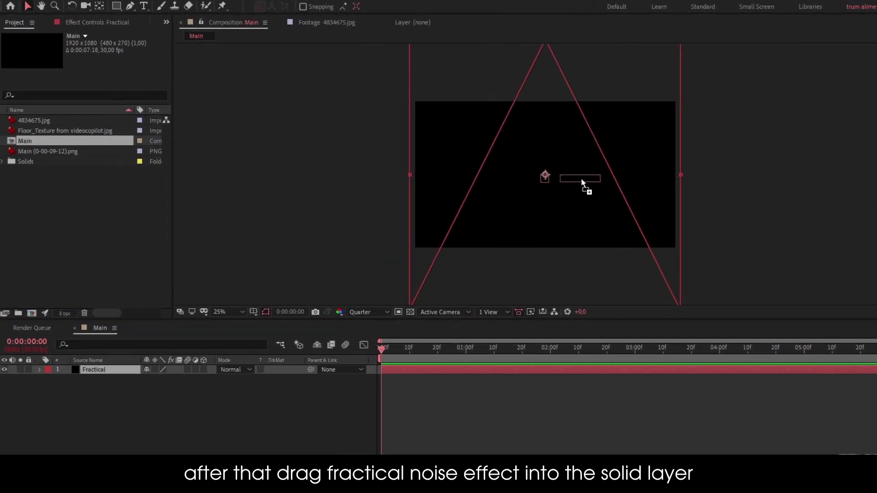
left_click_drag(826, 154, 580, 179)
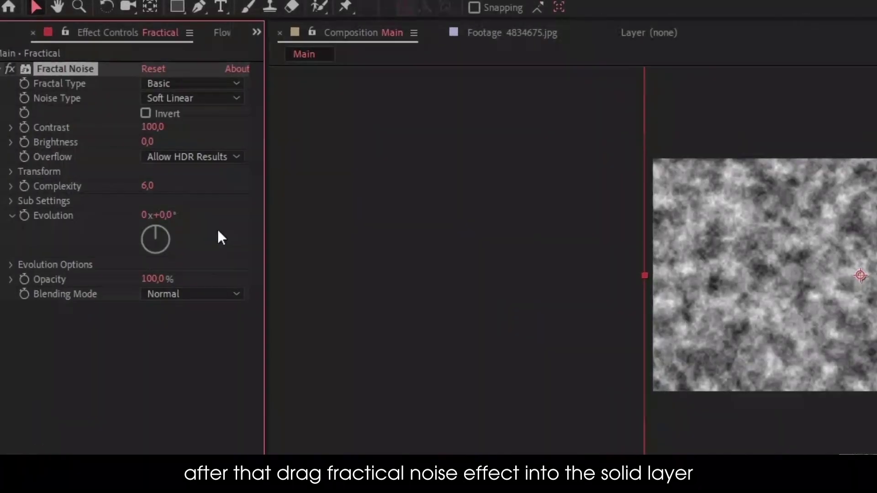
left_click(170, 89)
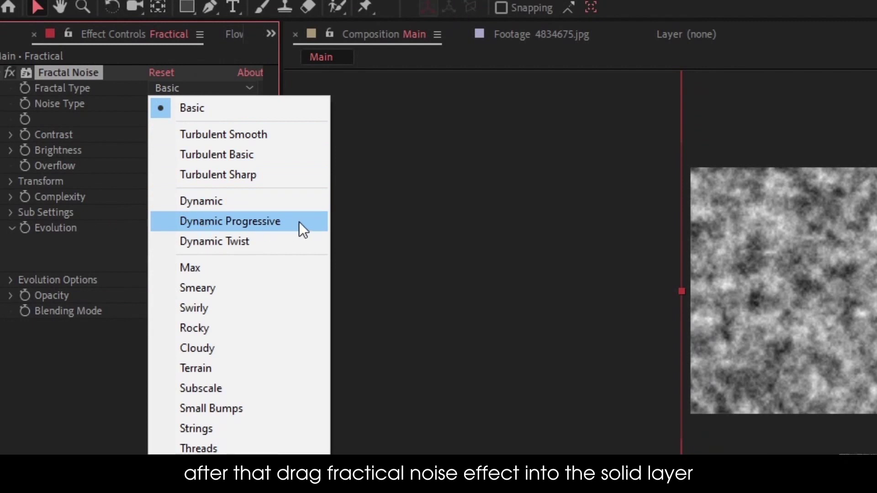
left_click(207, 221)
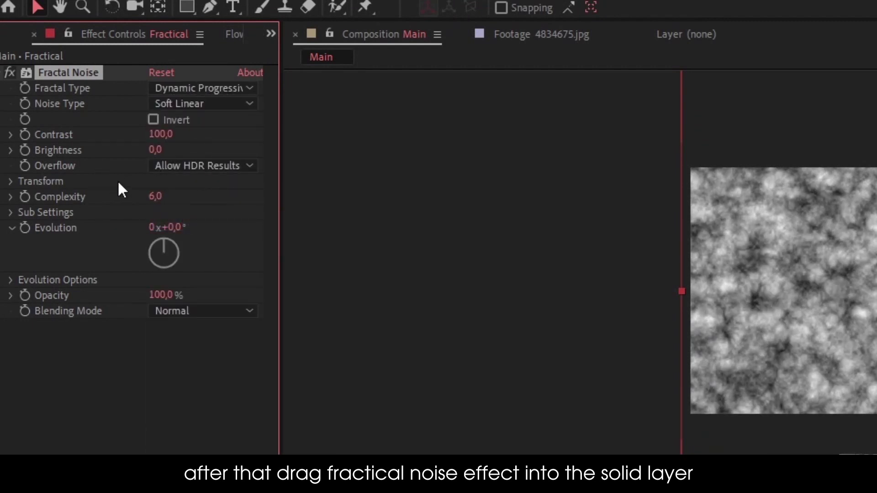
Step: Set the noise Scale and Sub Scaling to 70, and start an Evolution expression
left_click(10, 212)
left_click(11, 180)
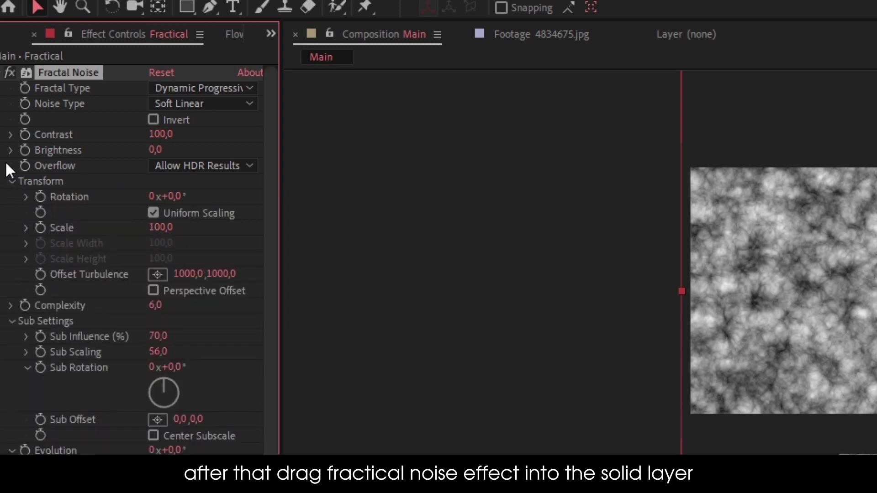
scroll(46, 169, "down", 1)
left_click(160, 218)
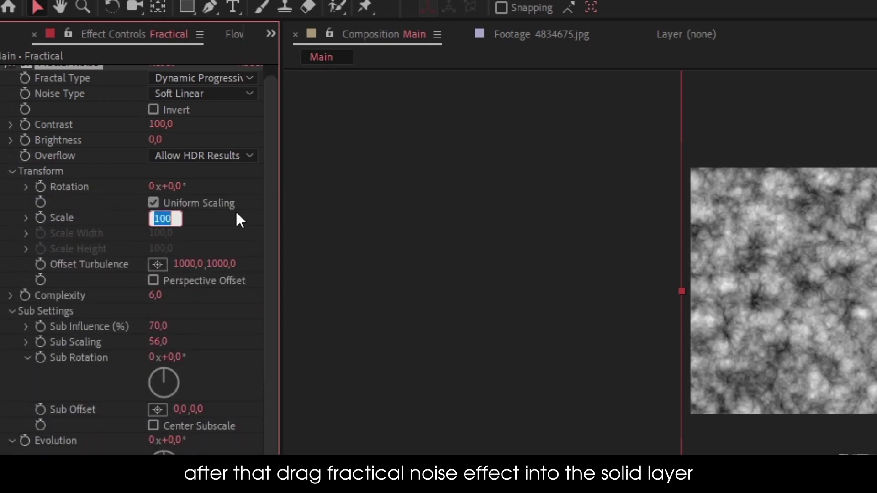
type("70")
key("Return")
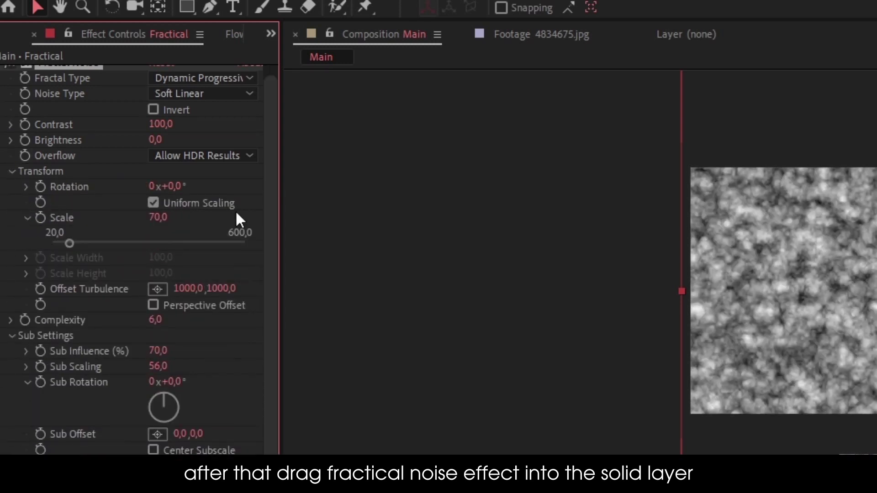
left_click(158, 366)
type("70")
key("Return")
scroll(108, 309, "down", 2)
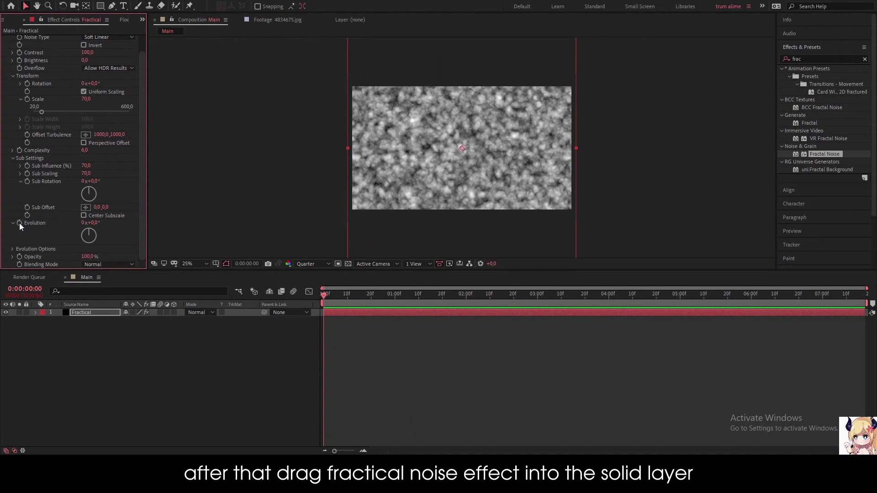
left_click(19, 223, "alt")
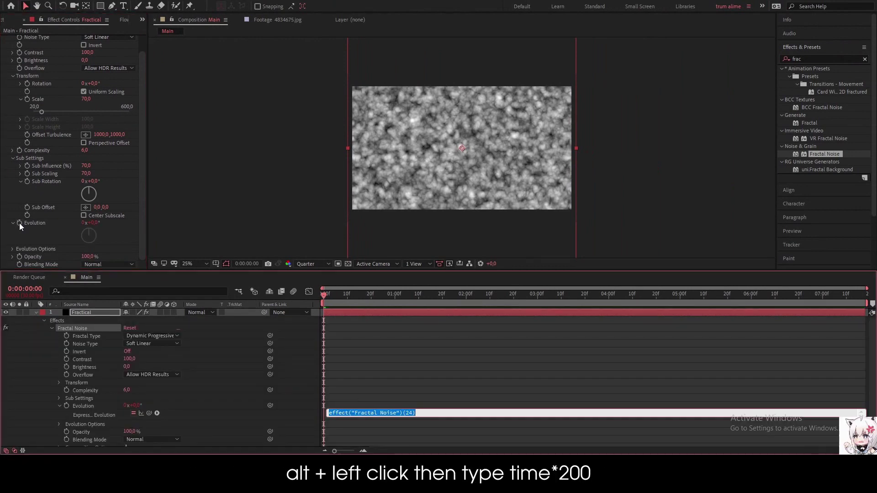
Step: Drive Evolution with time*200, turn on Invert, and preview the animating noise
type("time")
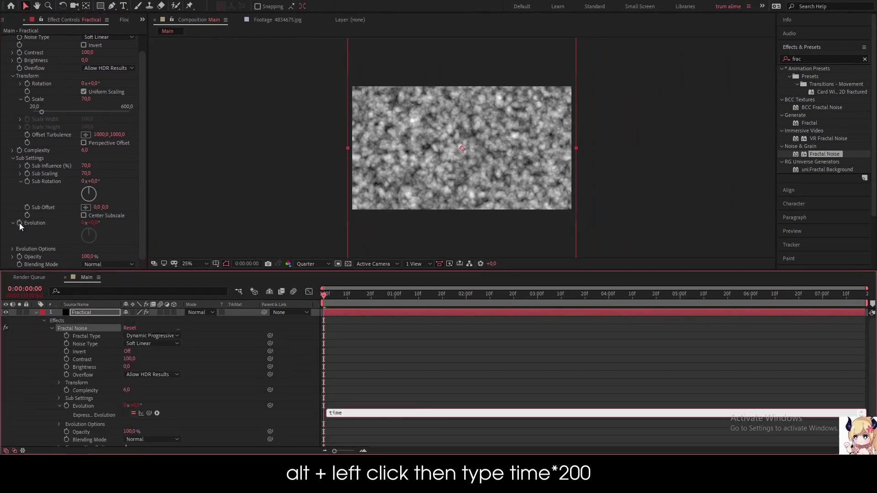
type("*200")
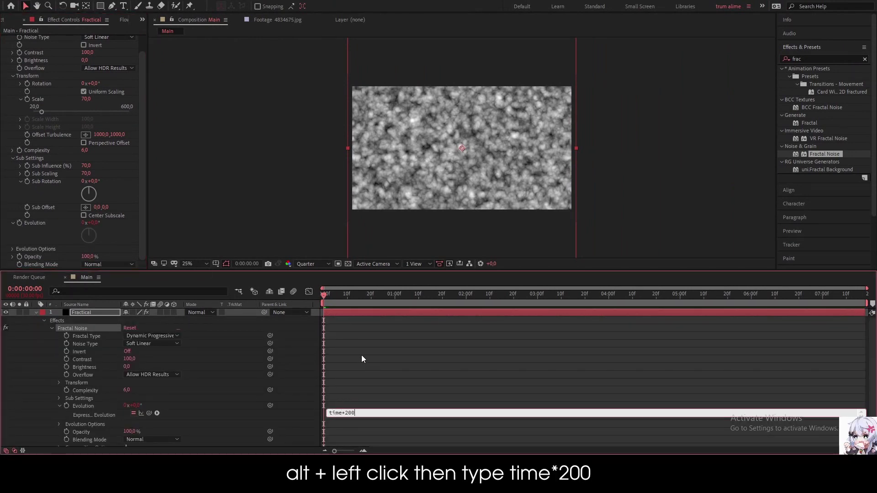
left_click(363, 358)
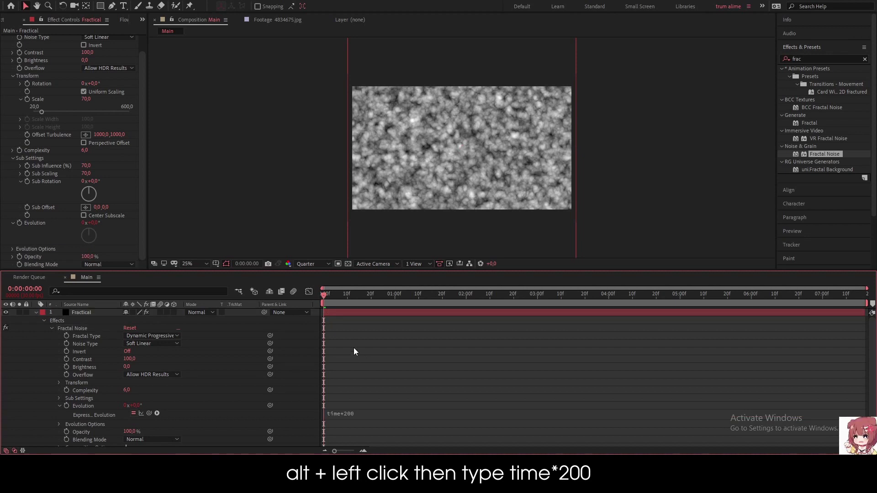
left_click(36, 312)
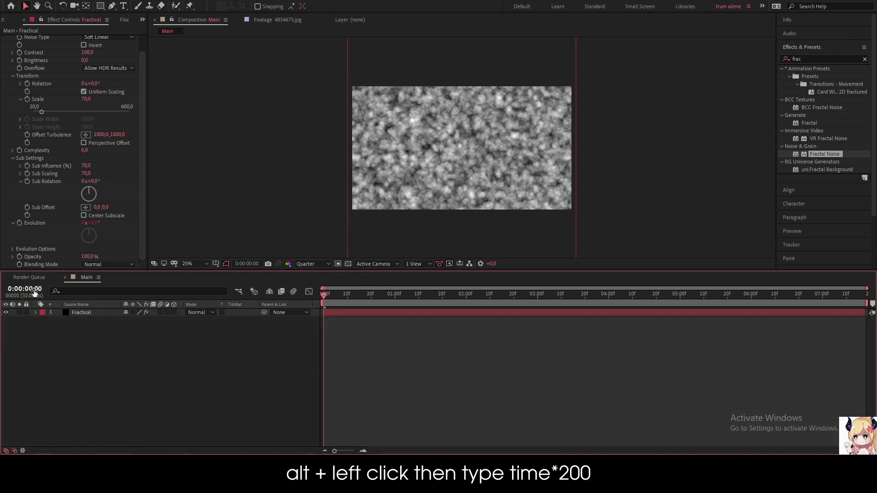
scroll(55, 175, "up", 1)
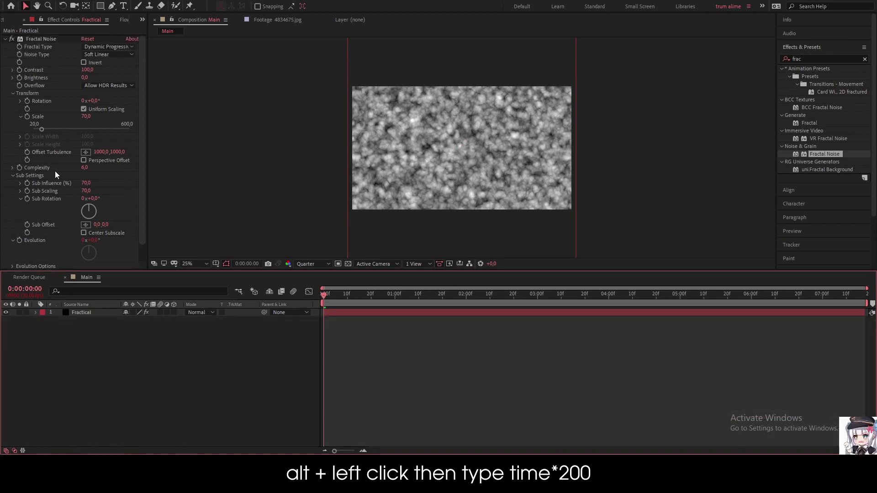
left_click(82, 63)
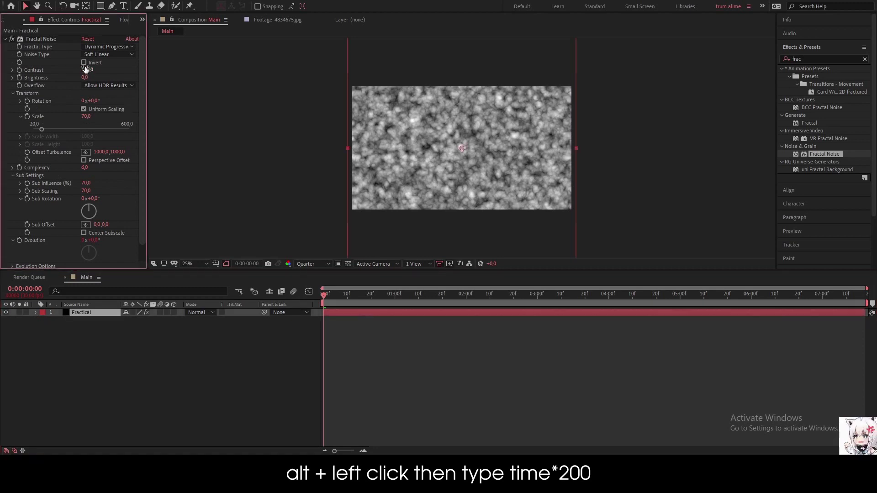
left_click(84, 63)
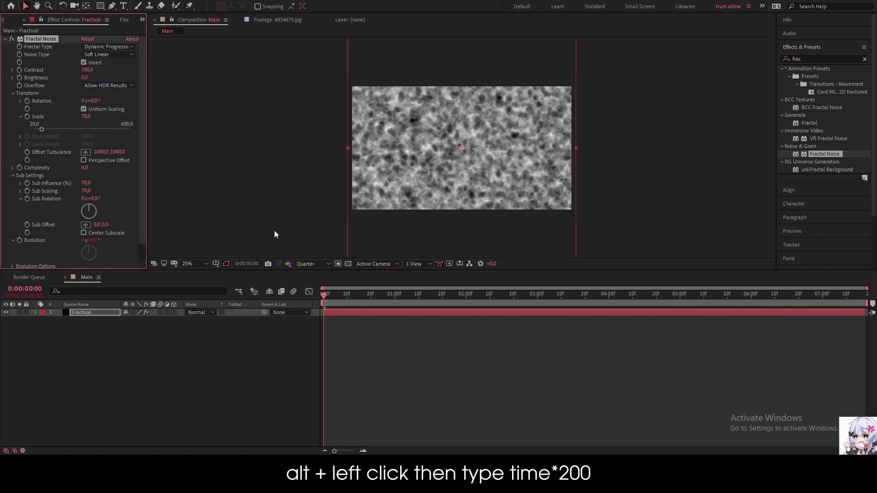
left_click(315, 297)
key("space")
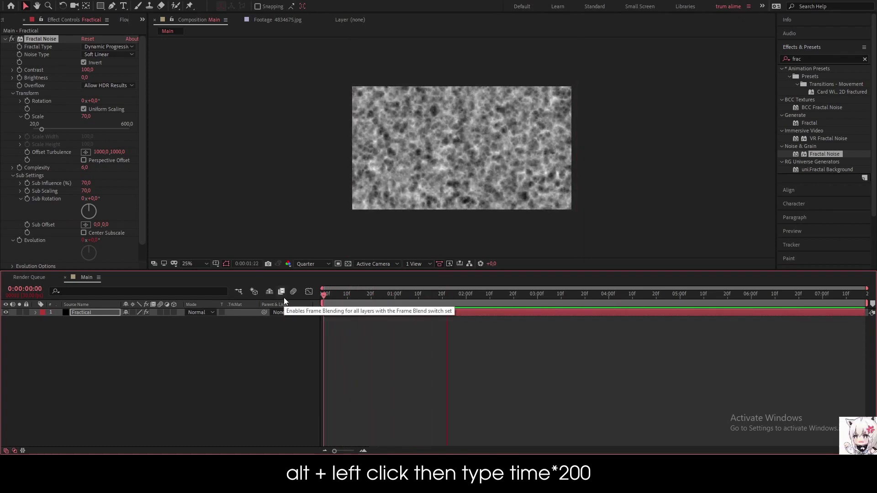
Step: Pre-compose the Fractical layer into a new comp named 'sea level'
right_click(101, 312)
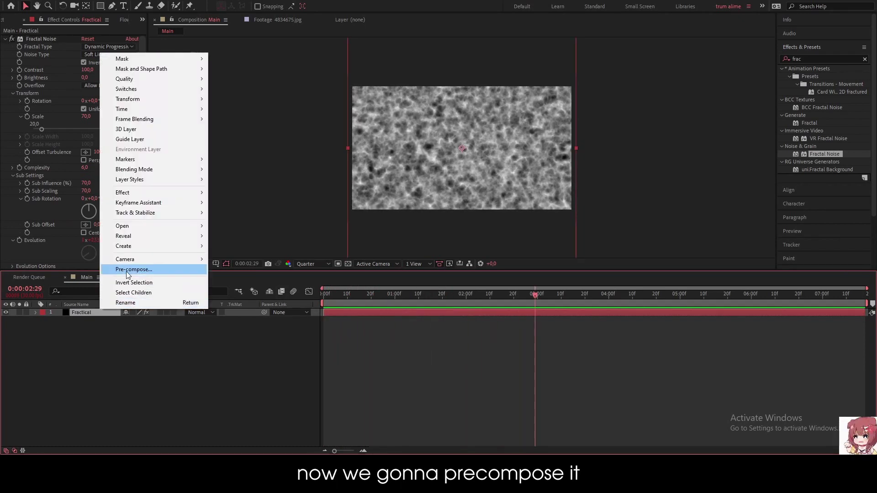
left_click(128, 270)
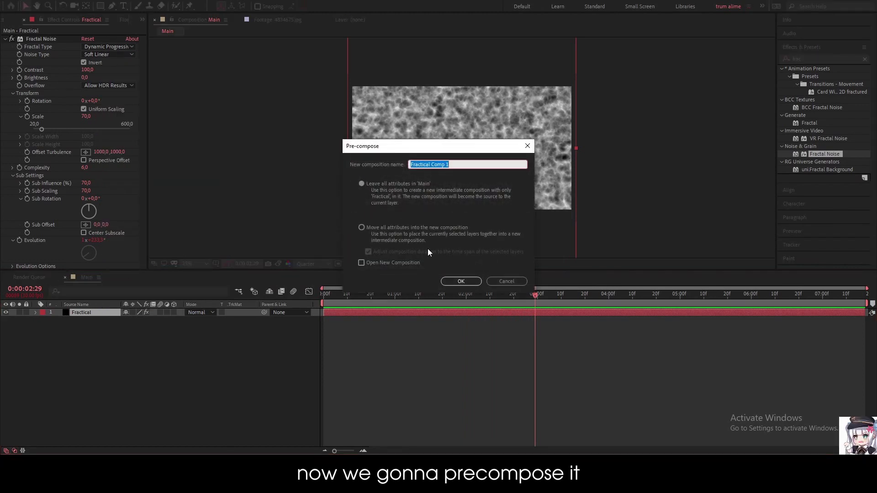
type("sea level")
left_click(470, 281)
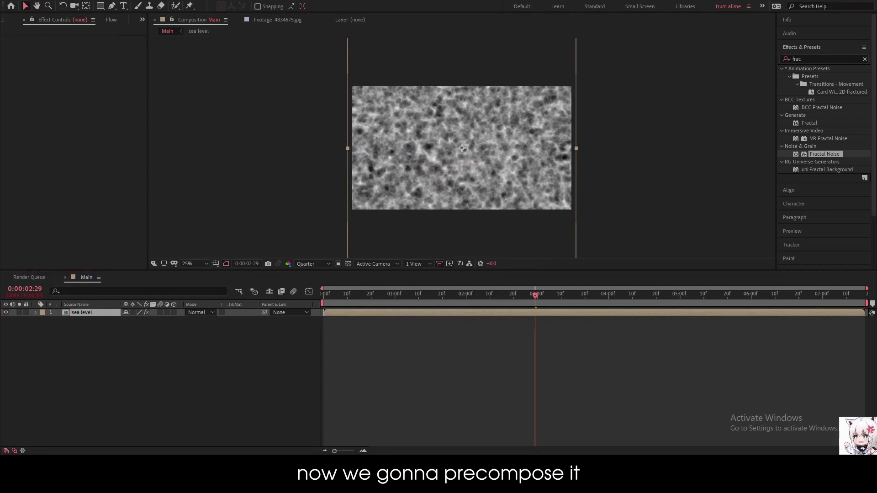
left_click(106, 314)
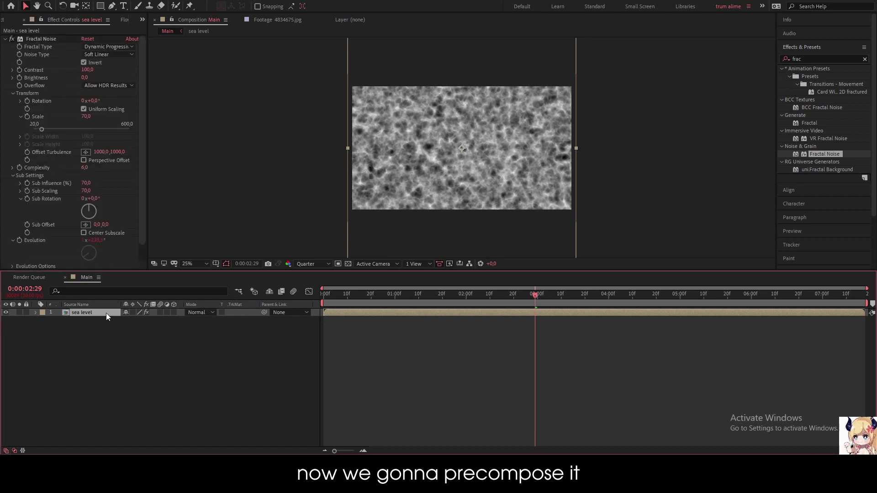
Step: Make the sea level layer 3D and set the viewer magnification to 100%
key("s")
left_click(174, 312)
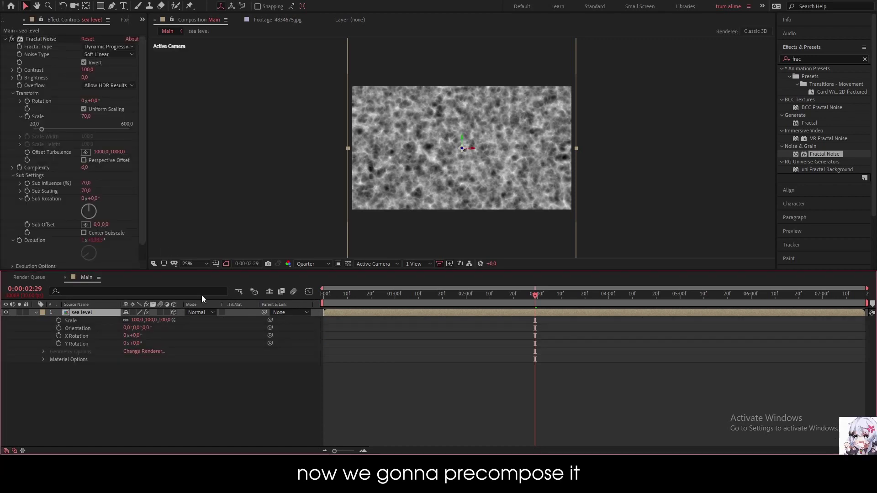
left_click(196, 263)
left_click(209, 284)
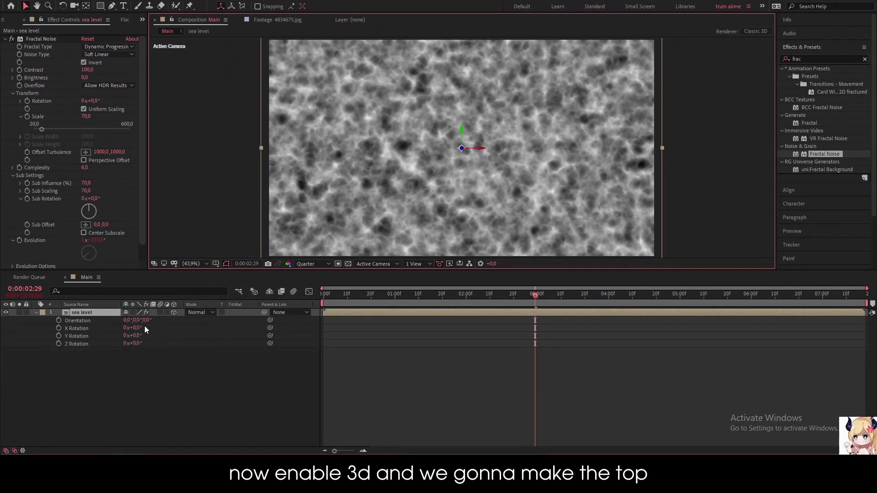
Step: Rotate the layer -90° on X and move the flat plane up to the frame's top
key("r")
left_click(135, 327)
type("-90")
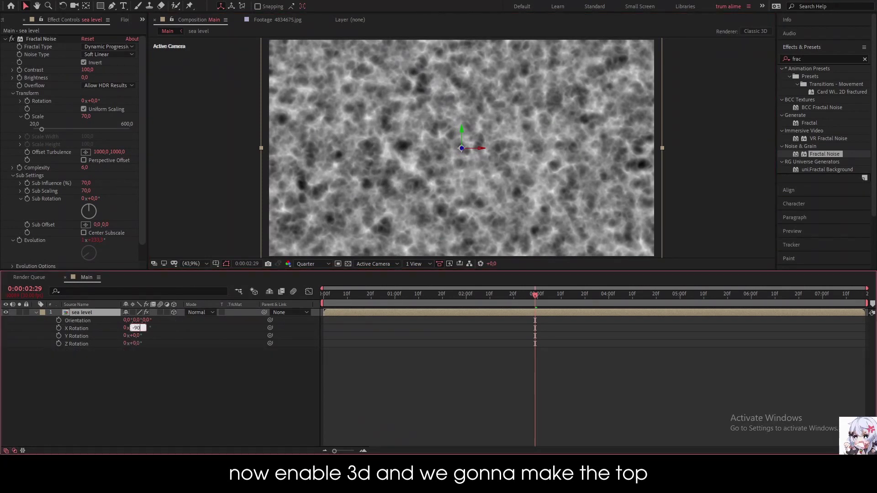
key("Return")
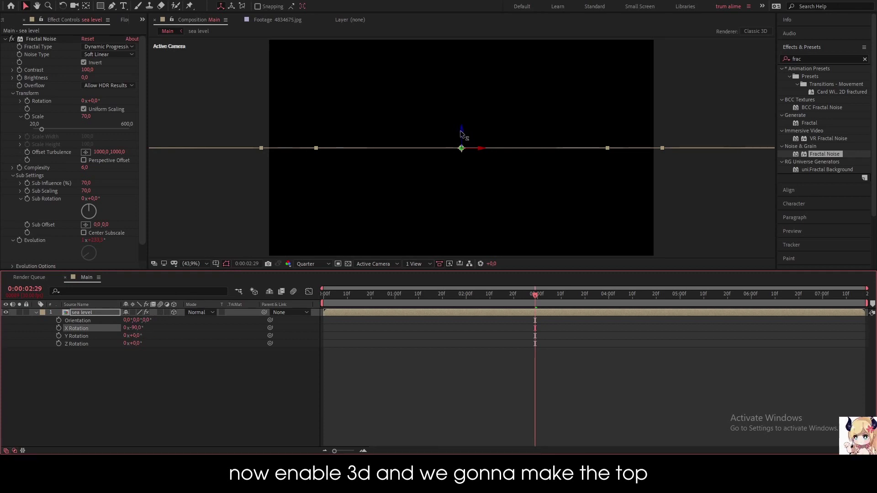
left_click_drag(462, 121, 466, 45)
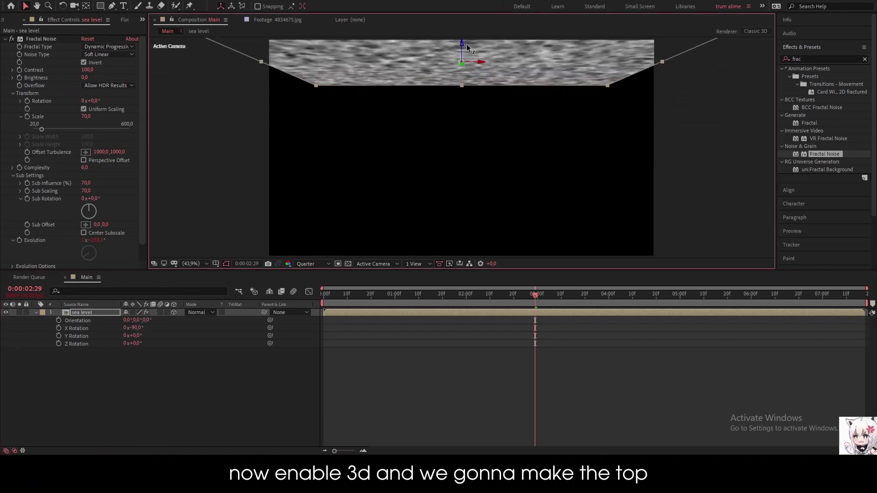
left_click(104, 311)
key("s")
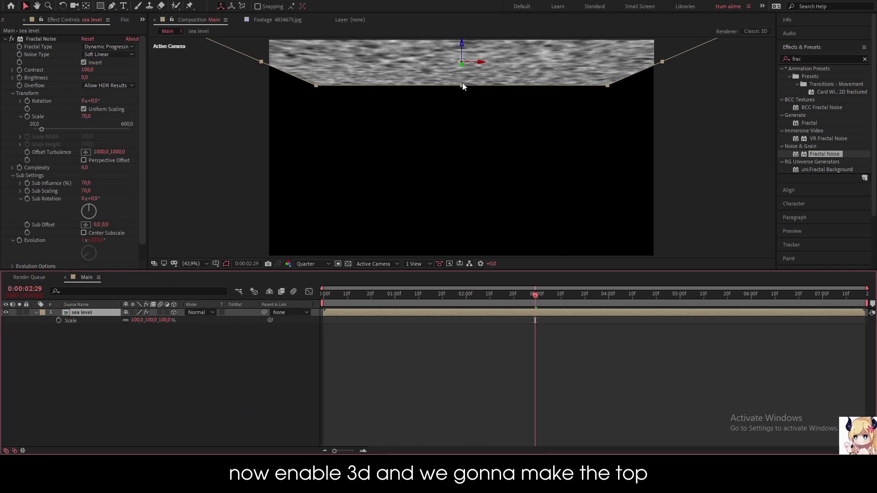
Step: Stretch the plane wider and deeper and set its Position to 960, -500, 6056
mouse_move(461, 85)
left_mouse_down()
mouse_move(470, 137)
mouse_move(477, 126)
left_mouse_up()
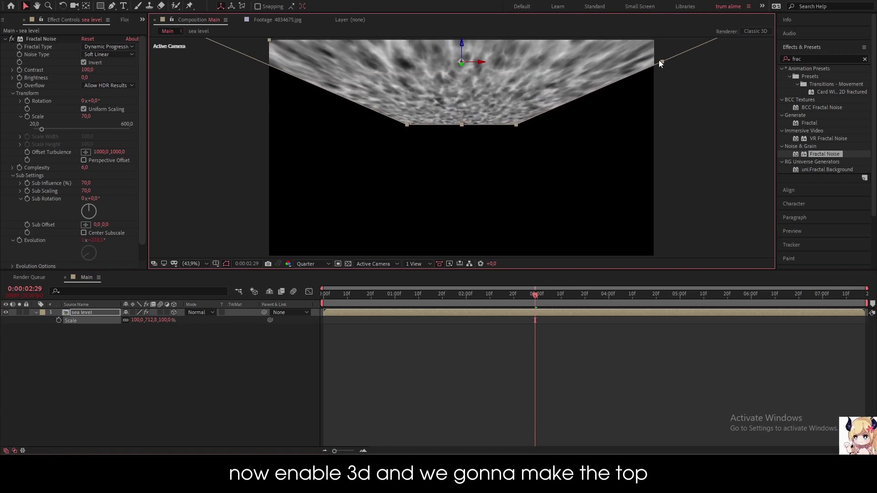
left_click_drag(658, 60, 874, 77)
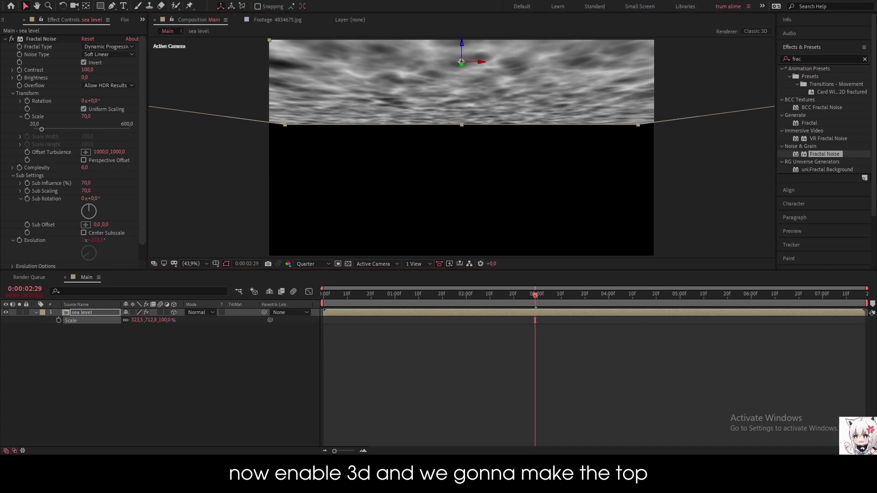
key("p")
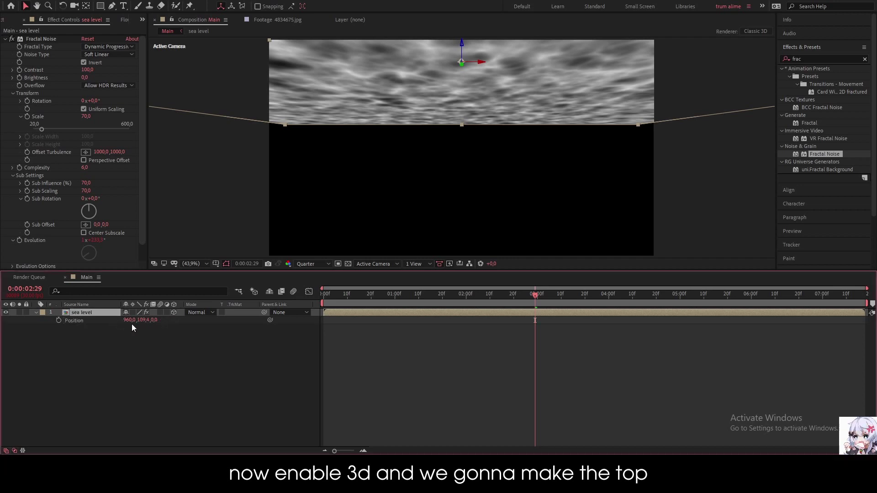
left_click_drag(141, 320, 109, 324)
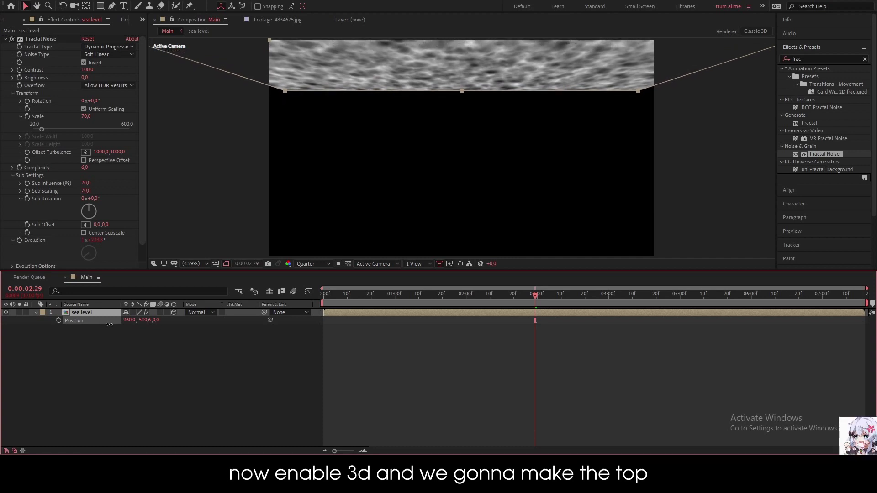
left_click(144, 320)
type("-")
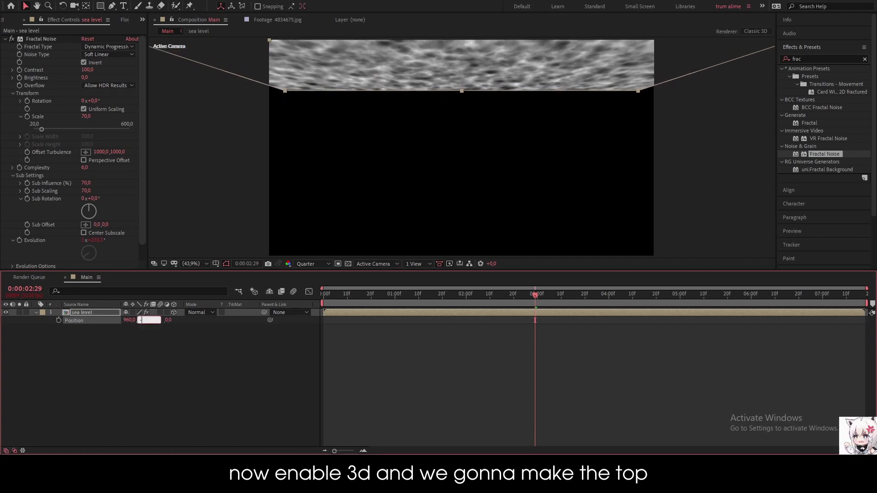
type("500")
key("Return")
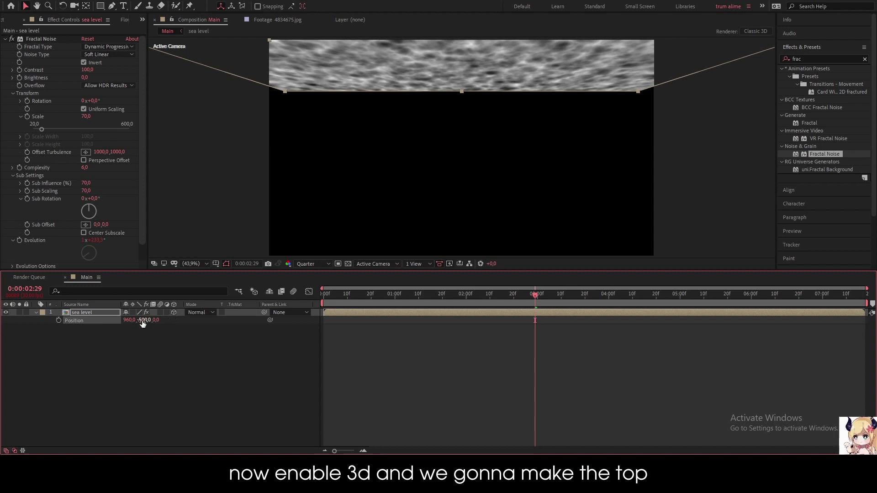
left_click_drag(155, 321, 164, 320)
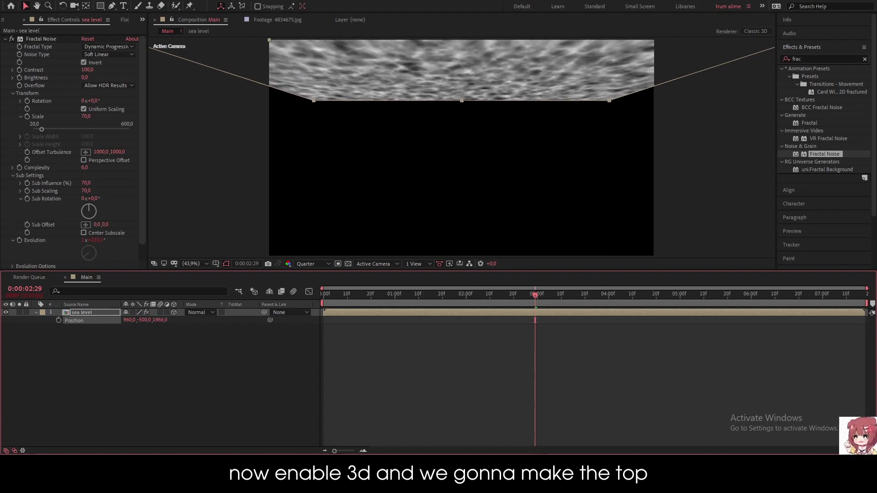
left_click_drag(161, 319, 644, 346)
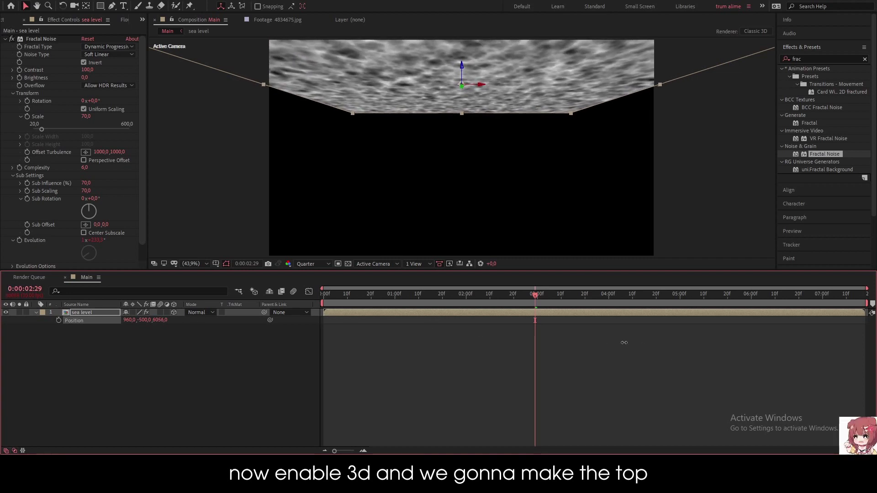
left_click(109, 374)
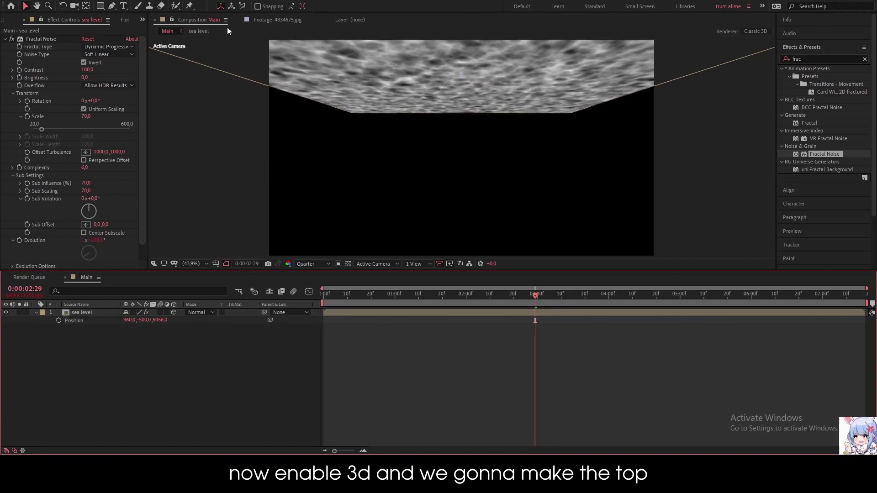
Step: Add an elliptical mask fitted to the sea level layer with the Ellipse Tool
left_click(102, 6)
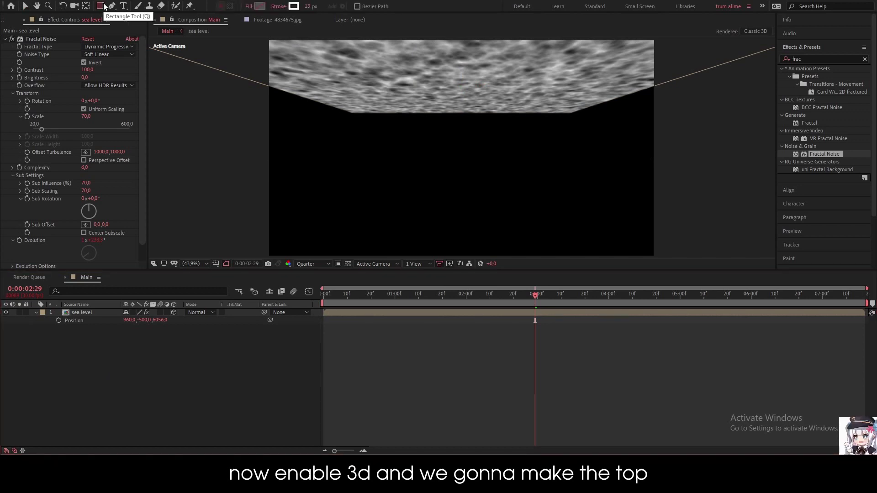
key("q")
key("q")
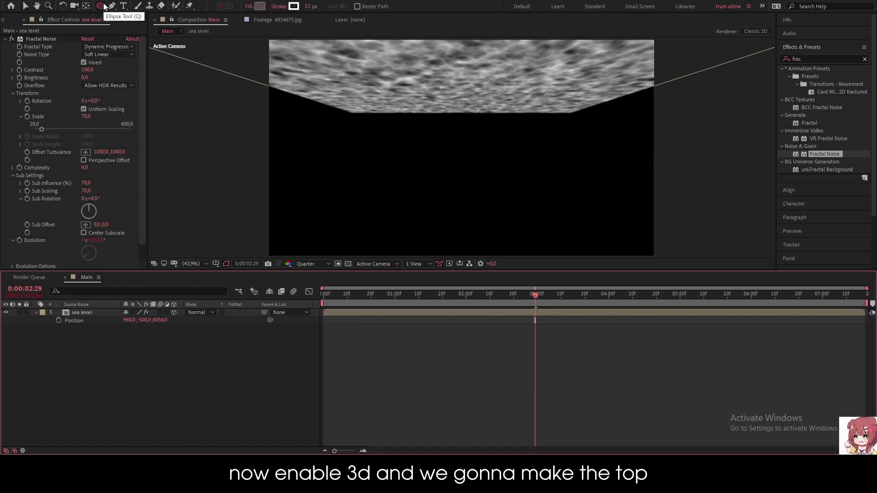
double_click(101, 6)
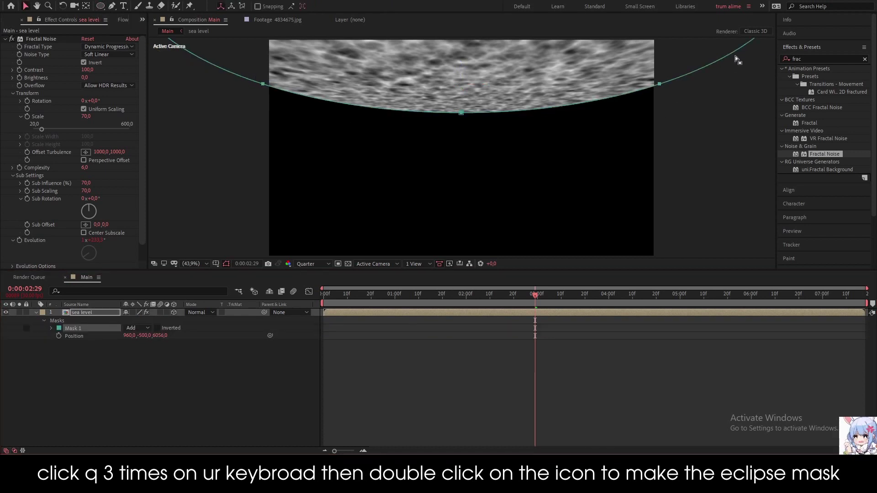
left_click(51, 328)
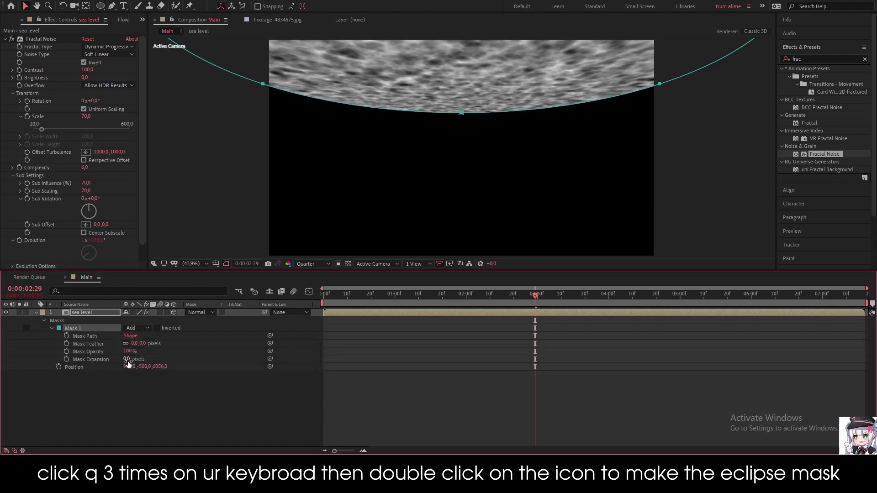
Step: Set the mask expansion to -222 px and the feather to 469 px
left_click_drag(128, 363, 68, 360)
left_click_drag(35, 359, 13, 359)
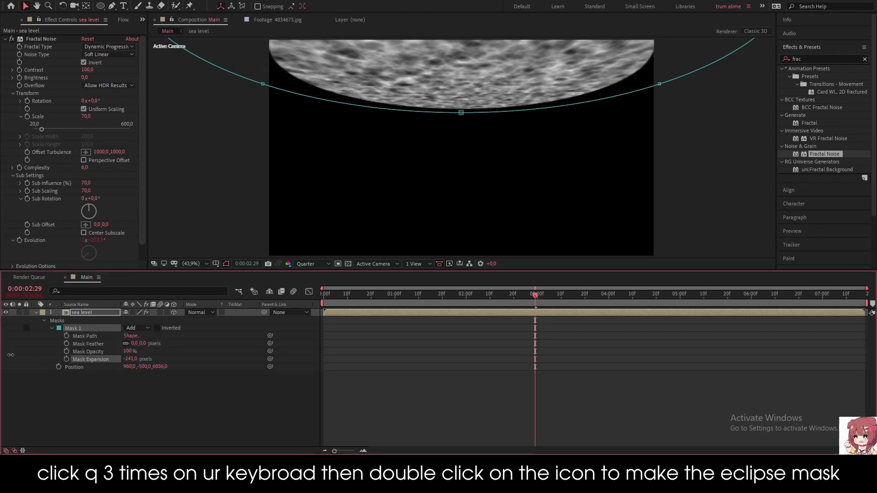
mouse_move(136, 343)
left_mouse_down()
mouse_move(667, 350)
mouse_move(431, 362)
mouse_move(382, 373)
left_mouse_up()
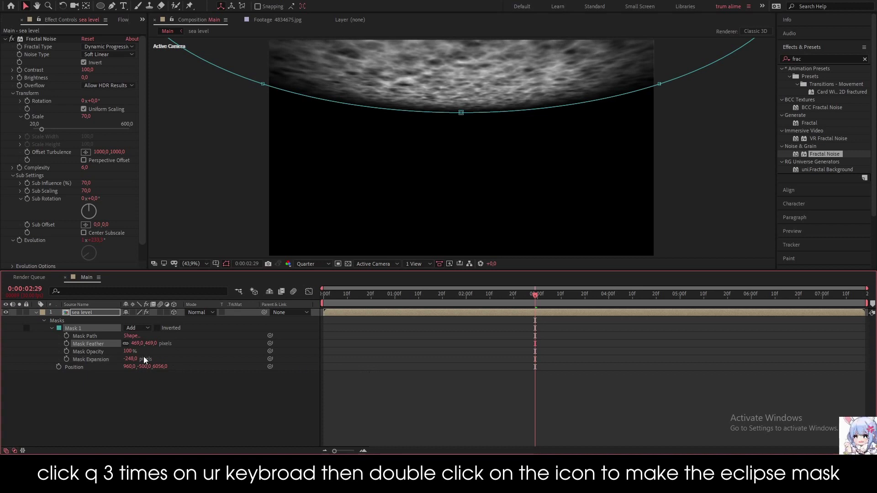
mouse_move(130, 358)
left_mouse_down()
mouse_move(122, 360)
mouse_move(137, 361)
left_mouse_up()
left_click(427, 397)
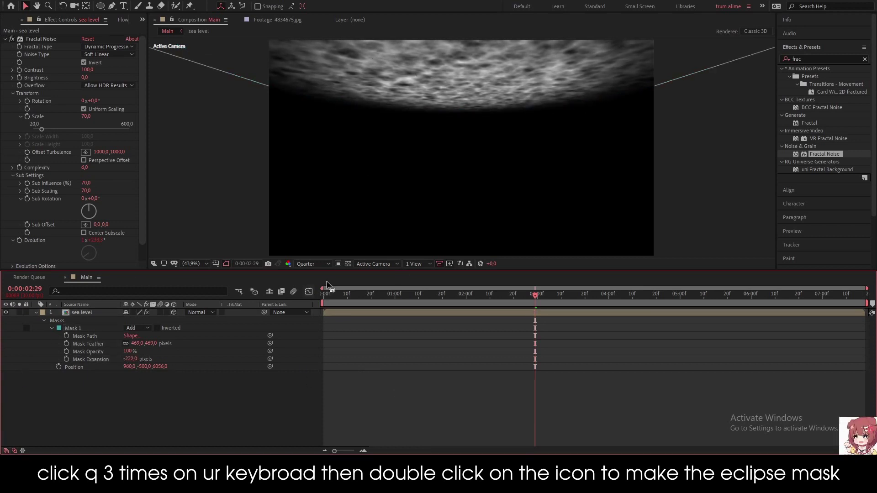
mouse_move(392, 295)
left_mouse_down()
mouse_move(344, 294)
mouse_move(699, 347)
left_mouse_up()
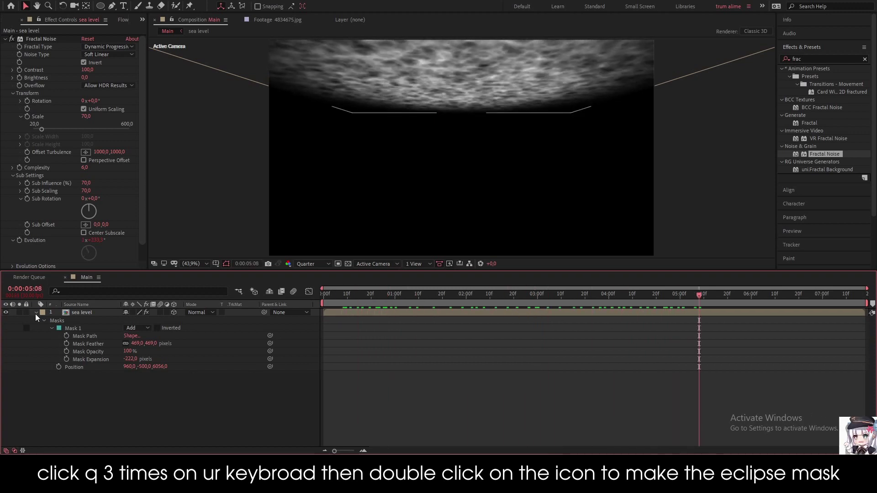
left_click(36, 312)
Step: Pre-compose the sea level layer, moving all attributes into the new composition
left_click(5, 26)
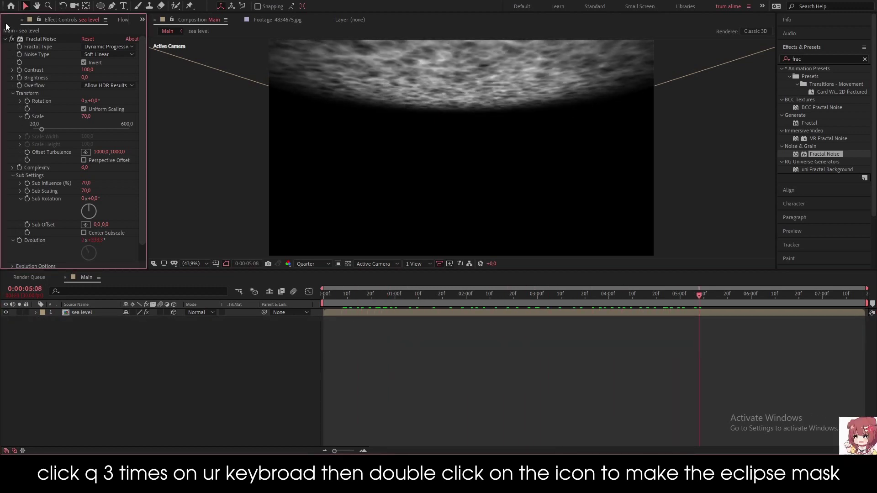
left_click(16, 21)
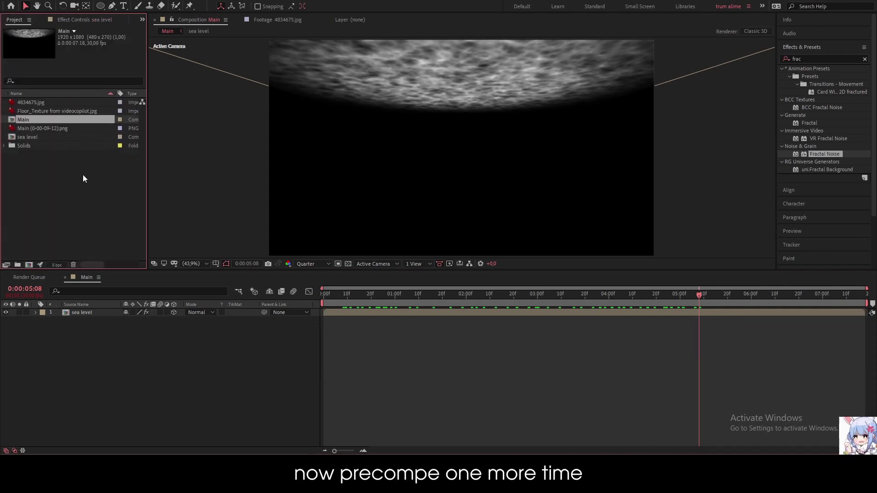
left_click(101, 312)
right_click(100, 312)
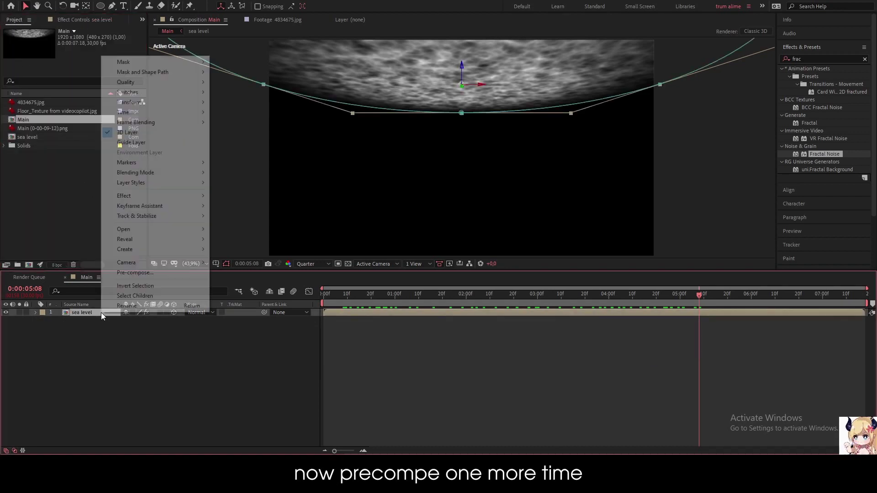
left_click(132, 272)
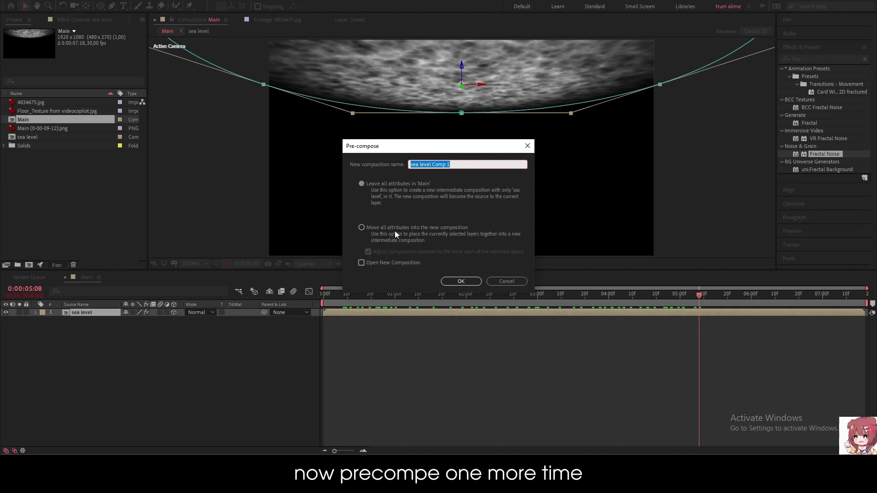
left_click(368, 229)
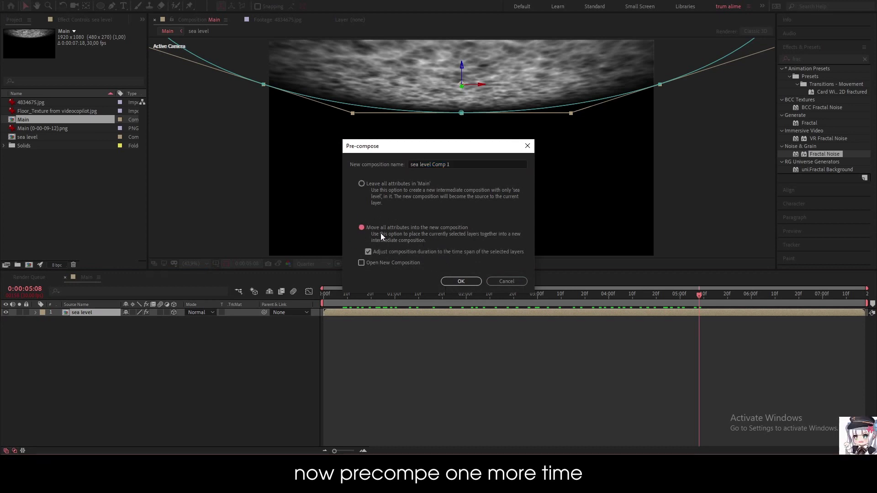
left_click(460, 280)
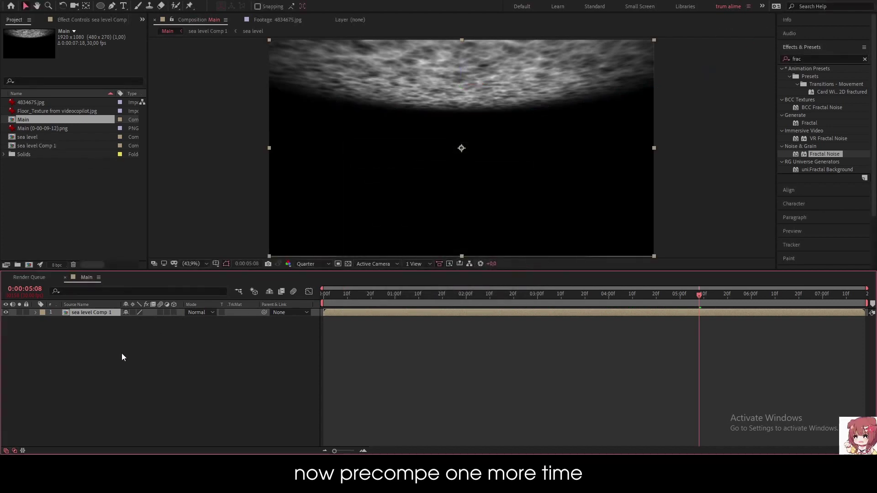
left_click(34, 102)
Step: Add 4834675.jpg to the Main composition and rotate it to 90 degrees
left_click_drag(33, 102, 73, 312)
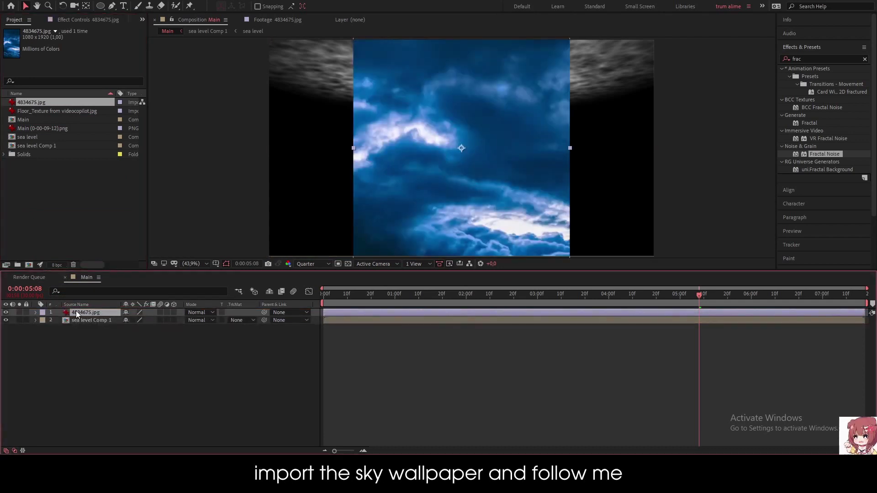
scroll(486, 159, "down", 2)
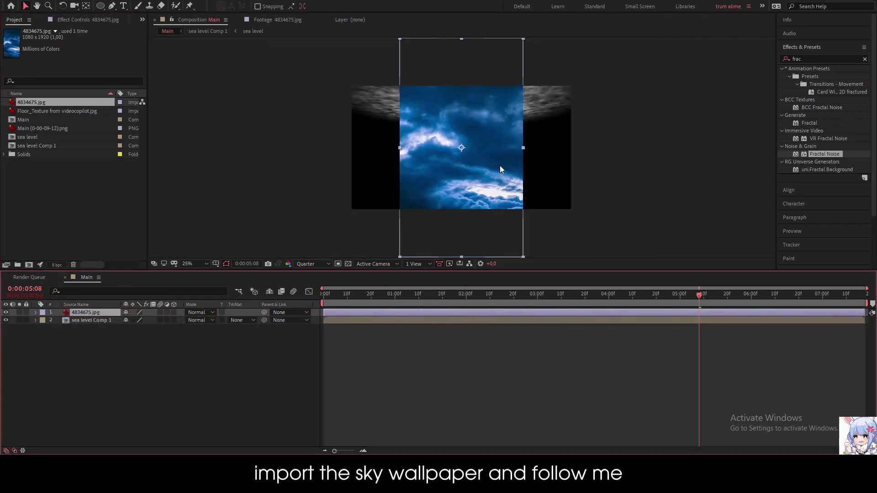
key("r")
left_click(136, 320)
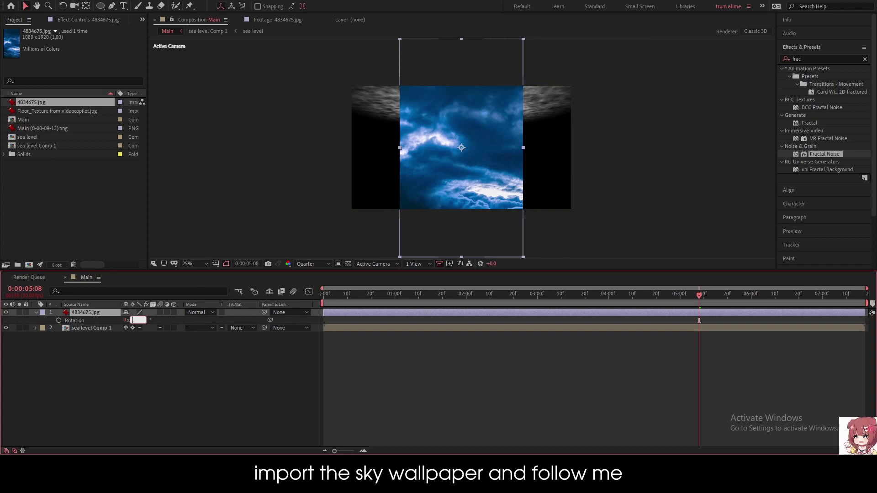
type("45")
key("Return")
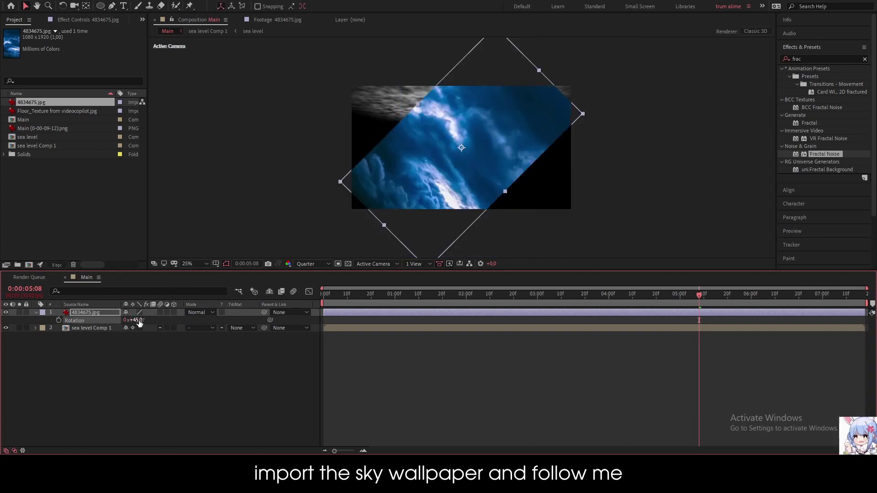
left_click_drag(139, 323, 136, 321)
left_click(136, 320)
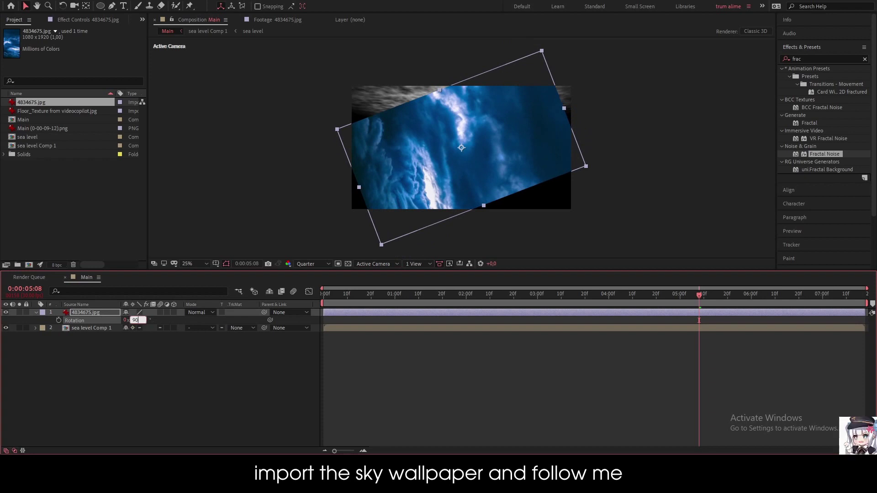
key("Return")
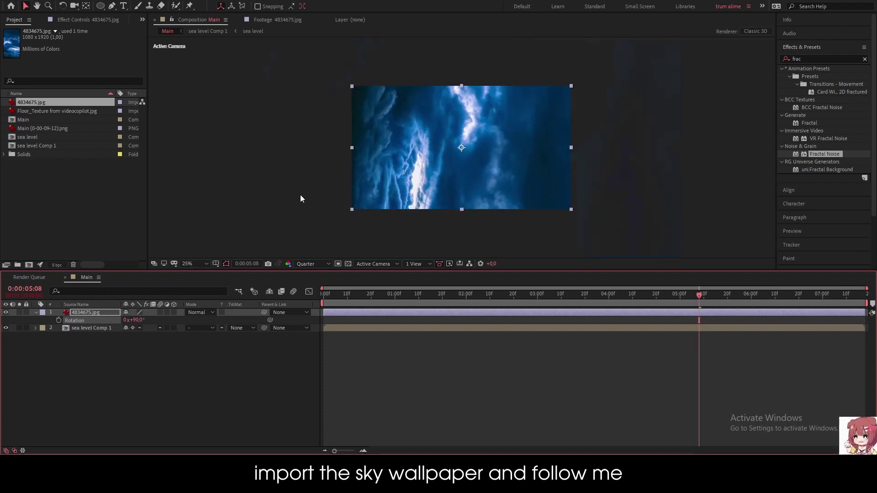
Step: Make the sky image 3D, push it back in depth, scale it to 780%, and raise it
key("period")
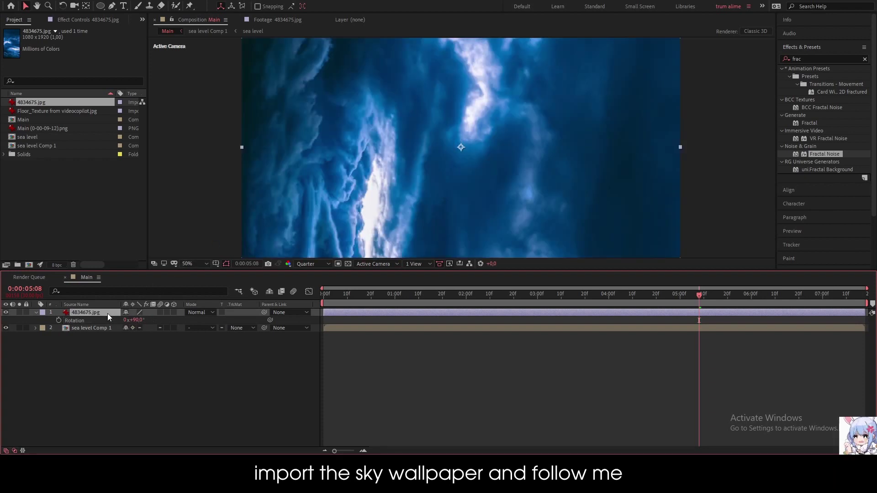
right_click(108, 313)
left_click(95, 311)
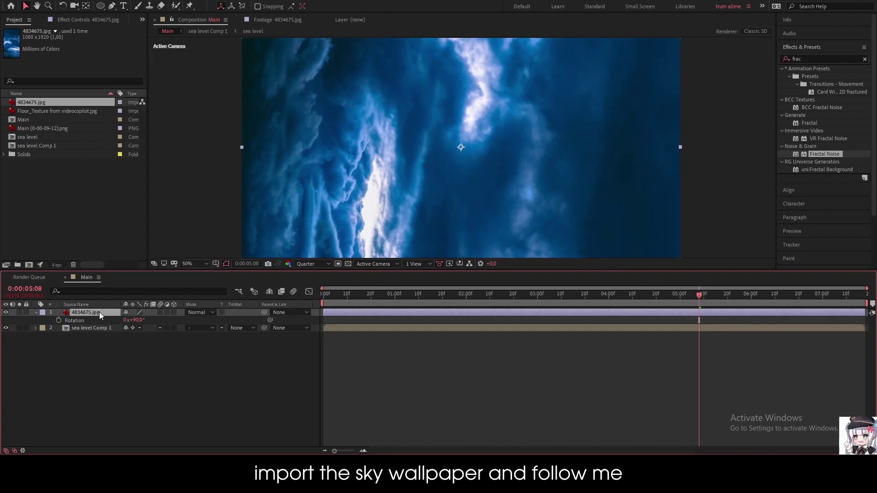
left_click(174, 312)
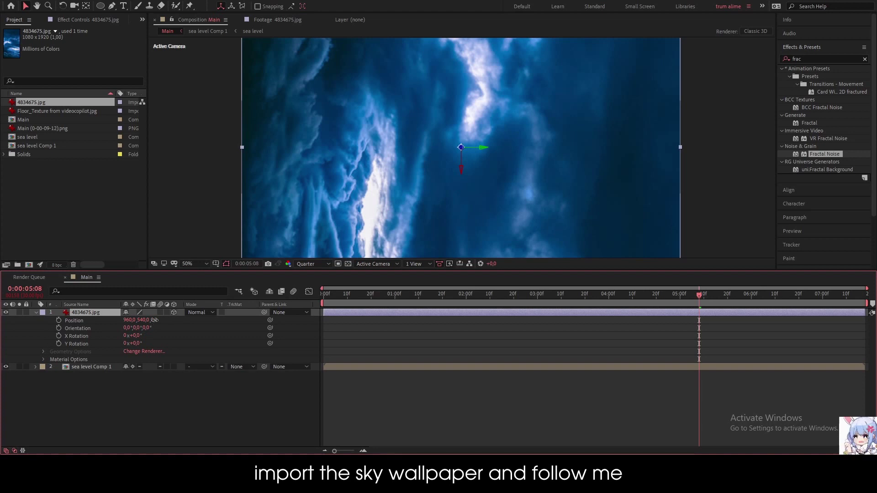
left_click_drag(161, 321, 237, 321)
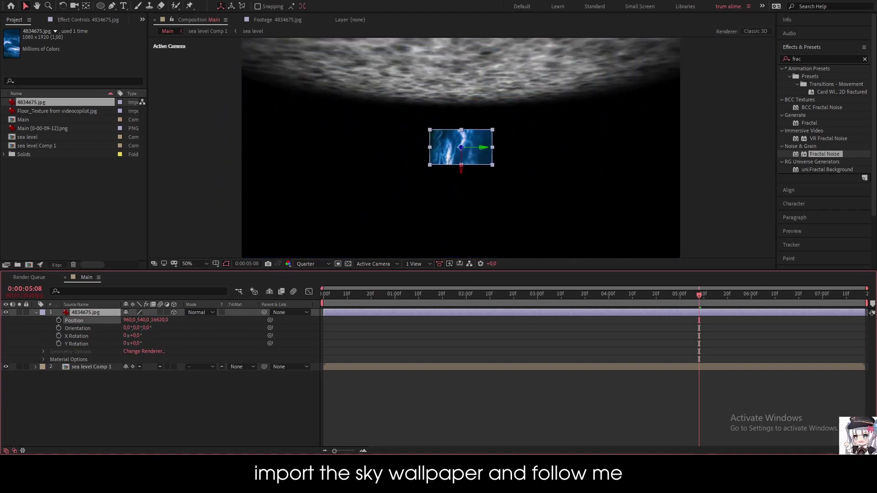
key("s")
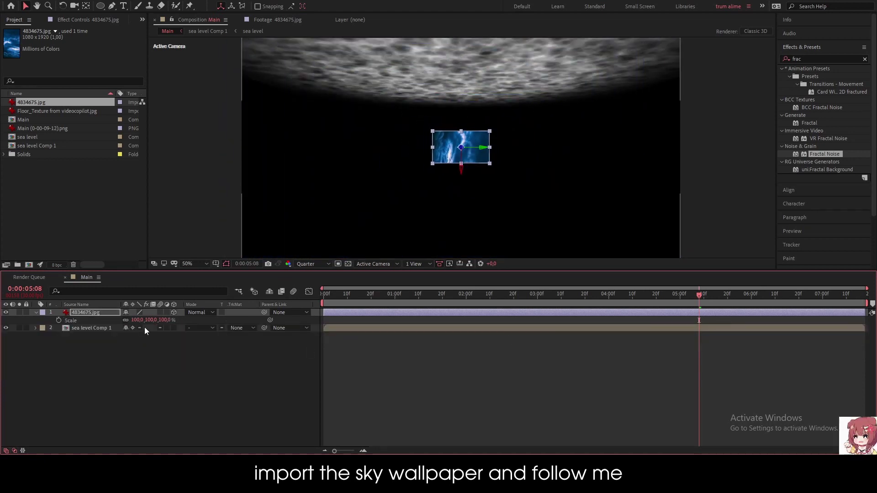
left_click_drag(140, 323, 172, 321)
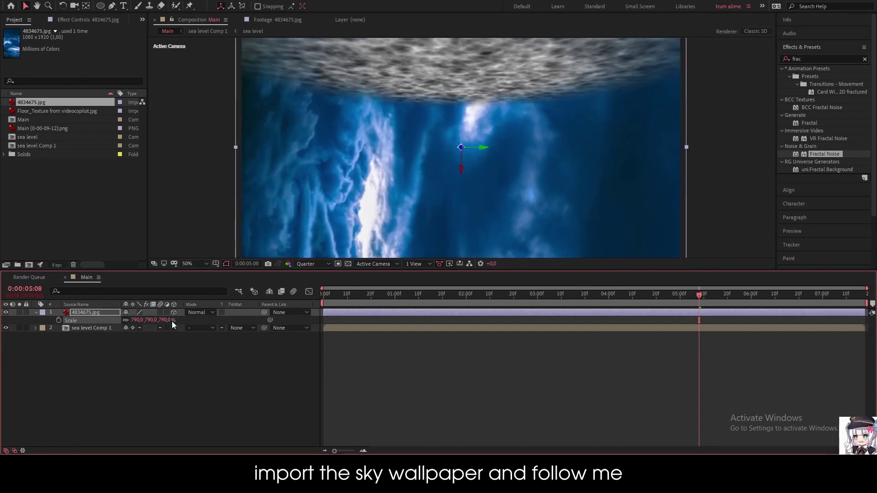
key("p")
mouse_move(142, 320)
left_mouse_down()
mouse_move(60, 320)
mouse_move(88, 310)
left_mouse_up()
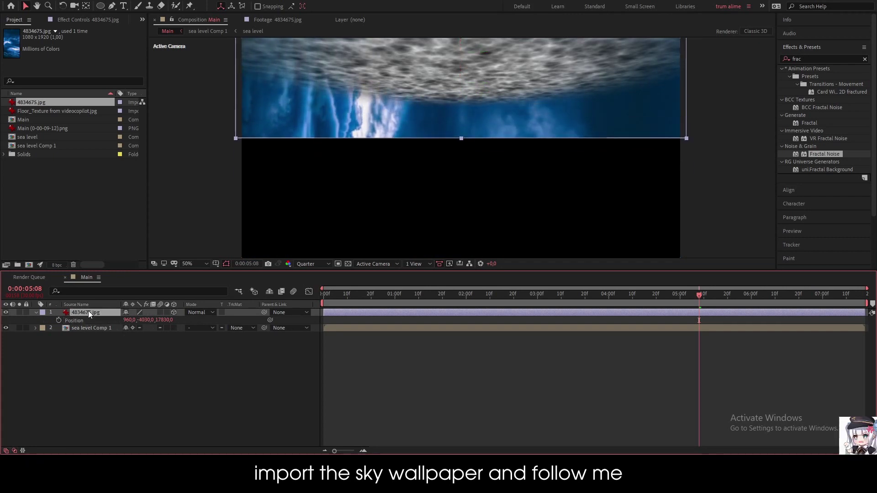
Step: Pre-compose the sky image layer into a new composition named Sky
right_click(89, 311)
left_click(133, 272)
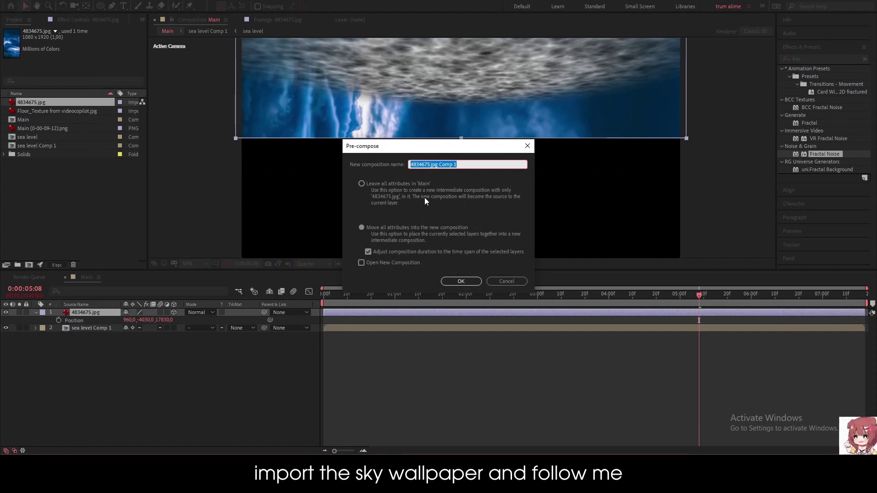
key("BackSpace")
type("Sky")
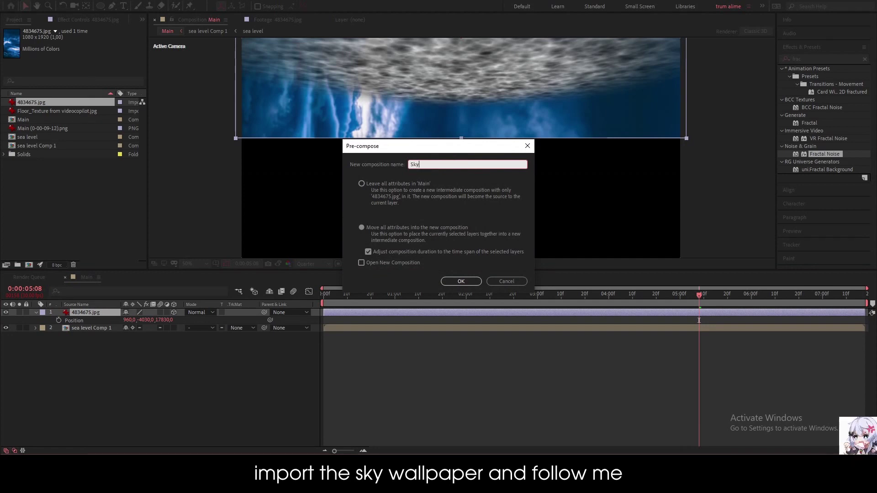
key("Return")
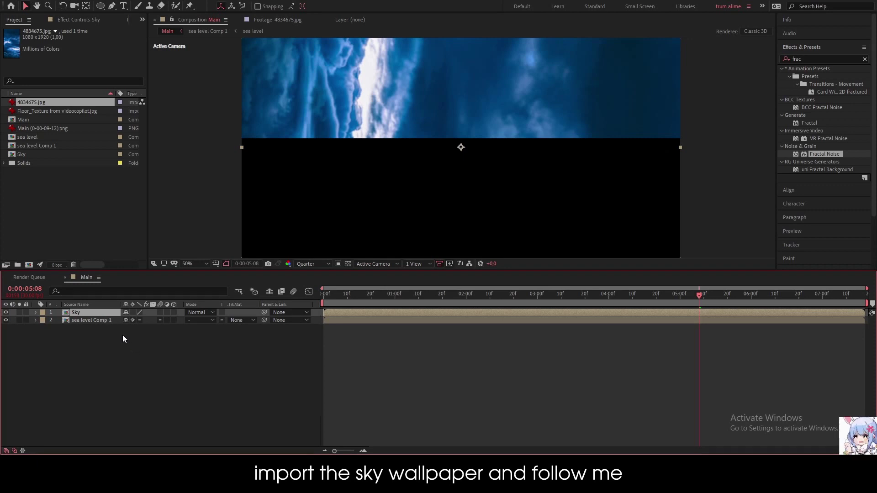
Step: Move the Sky layer below sea level Comp 1 and set its track matte to Alpha Matte
left_click(241, 320)
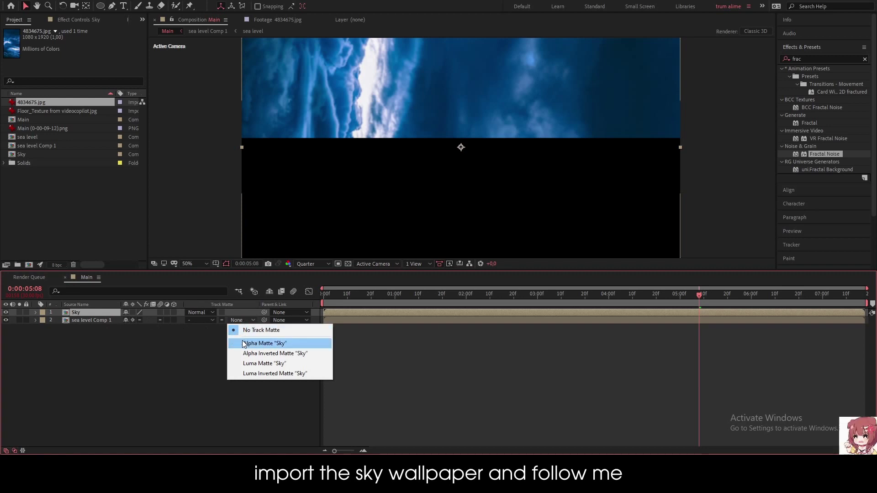
left_click_drag(116, 315, 107, 327)
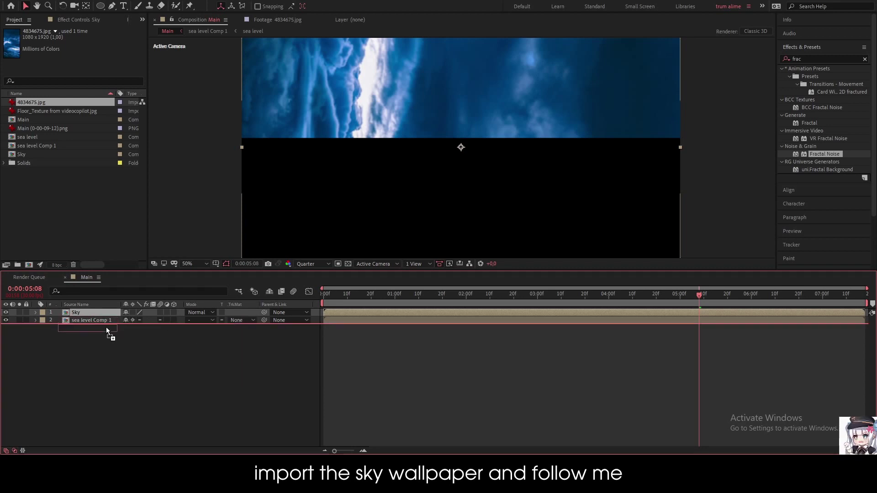
left_click(237, 321)
left_click(236, 341)
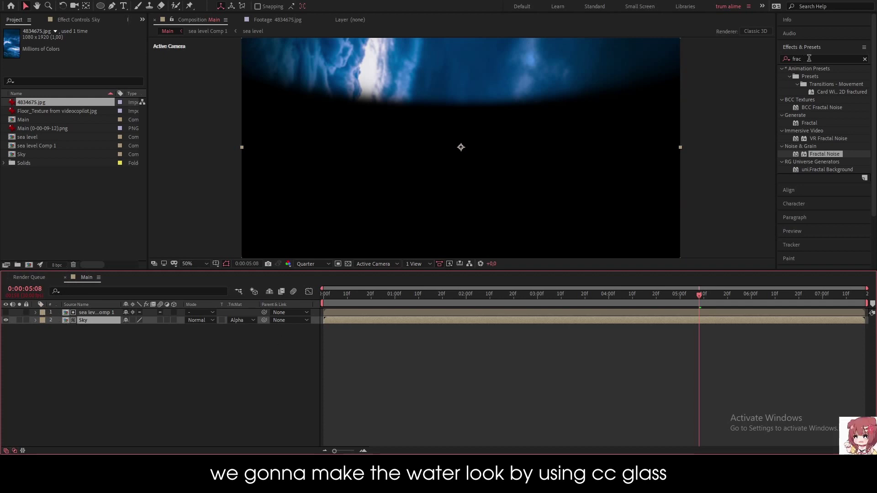
Step: Apply CC Glass to the Sky layer, using sea level Comp 1 as the bump map
key("ctrl+5")
type("cc gl")
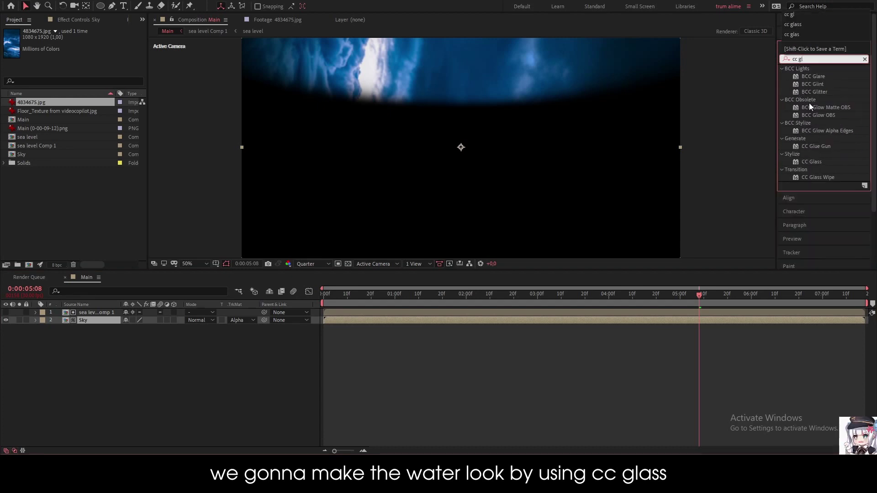
left_click_drag(809, 160, 95, 321)
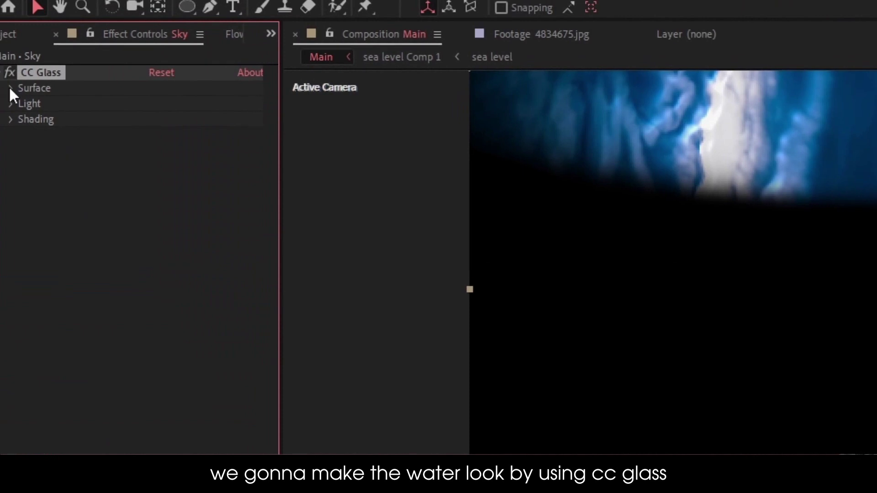
left_click(10, 87)
left_click(179, 104)
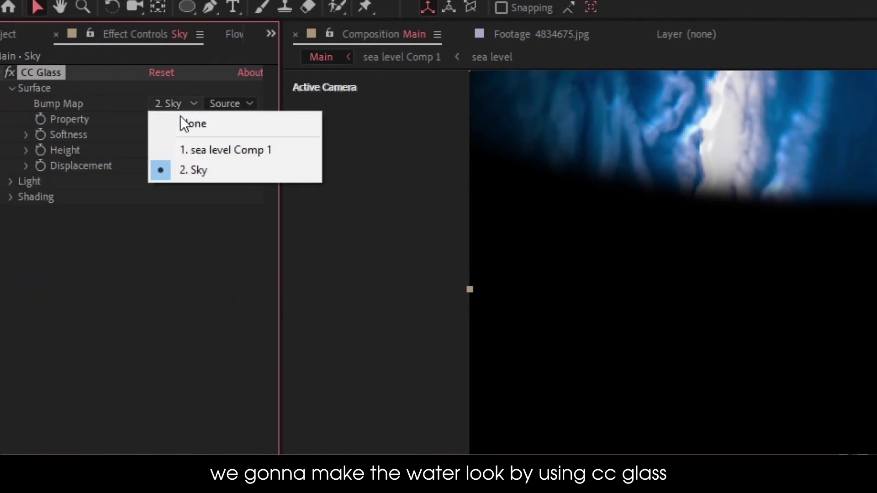
left_click(194, 151)
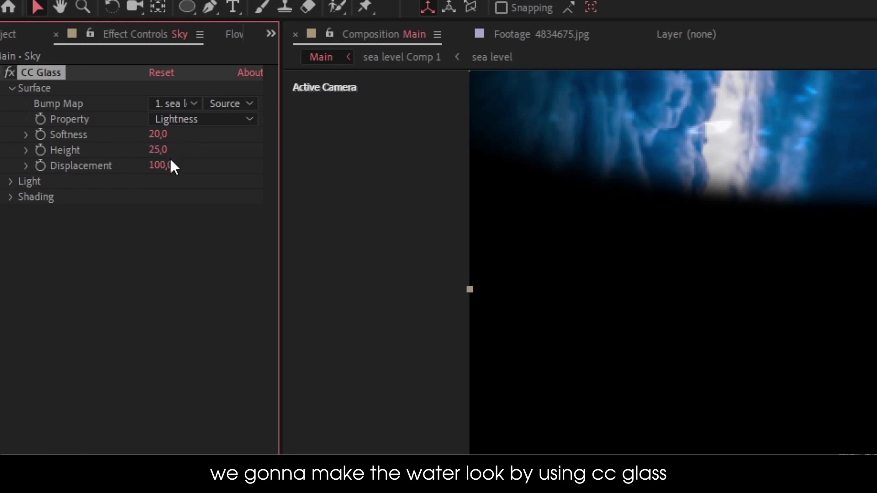
Step: Set CC Glass Softness 3.7, Height 25 and Displacement 386, then preview the rippling water
left_click_drag(170, 161, 169, 166)
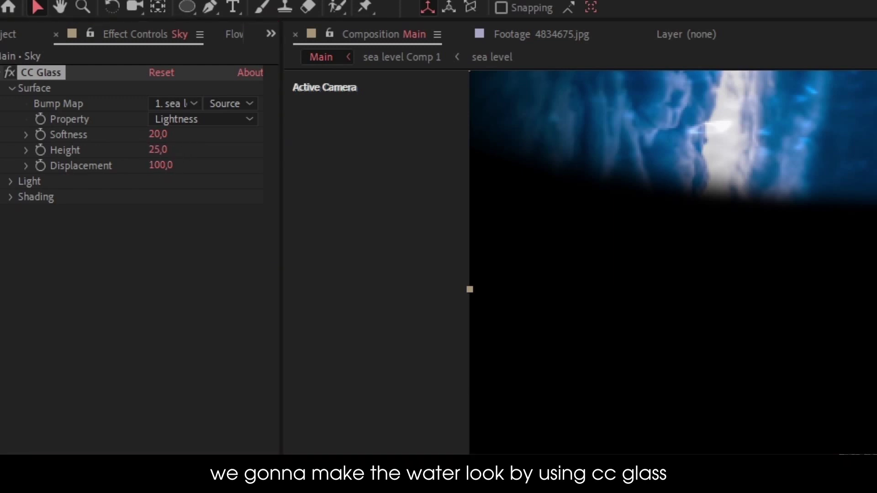
key("space")
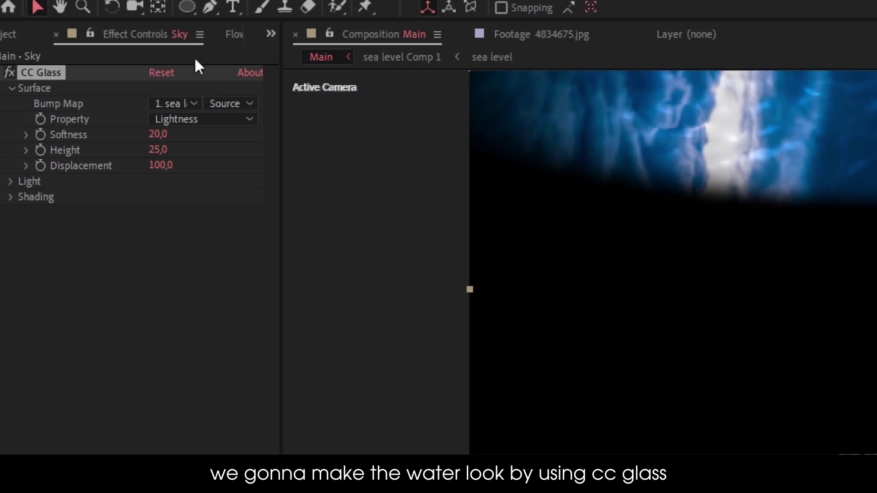
mouse_move(159, 135)
left_mouse_down()
mouse_move(3, 137)
mouse_move(32, 137)
mouse_move(18, 137)
left_mouse_up()
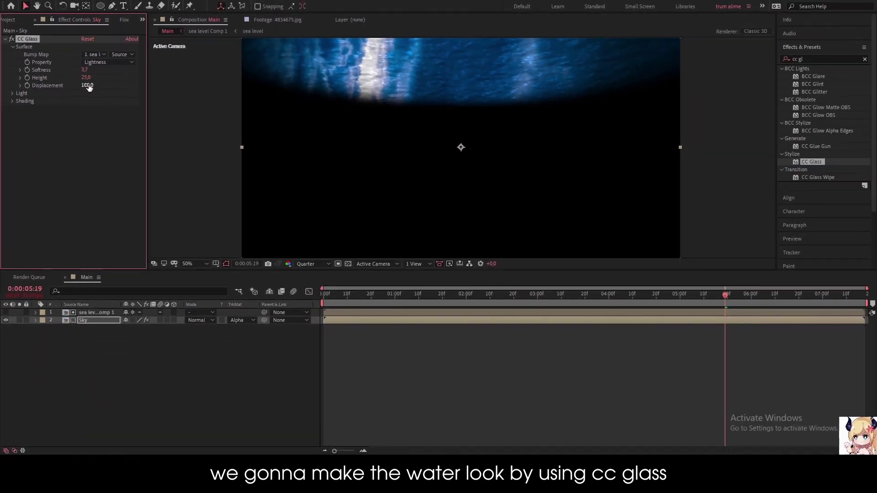
mouse_move(161, 164)
left_mouse_down()
mouse_move(188, 97)
mouse_move(285, 104)
mouse_move(245, 110)
left_mouse_up()
left_click(449, 295)
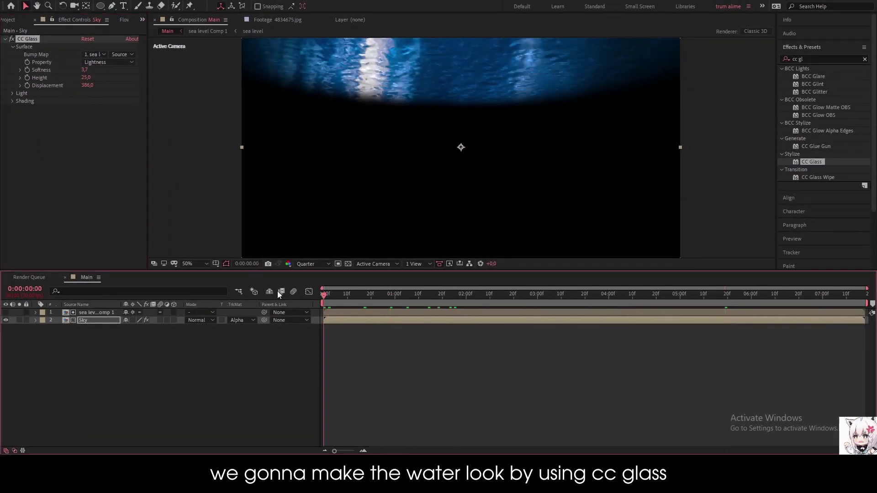
left_click_drag(327, 294, 564, 296)
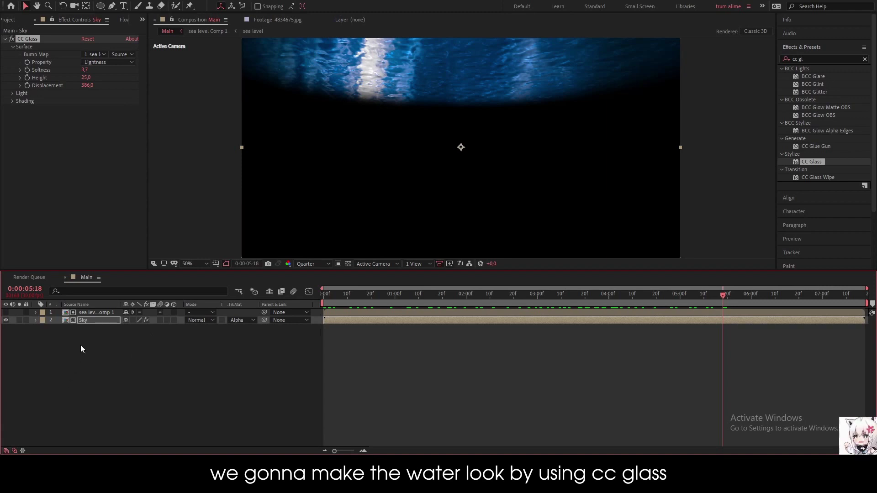
Step: Inside the Sky precomp, move the cloud image down and scale it to 979% to fill the frame
double_click(93, 319)
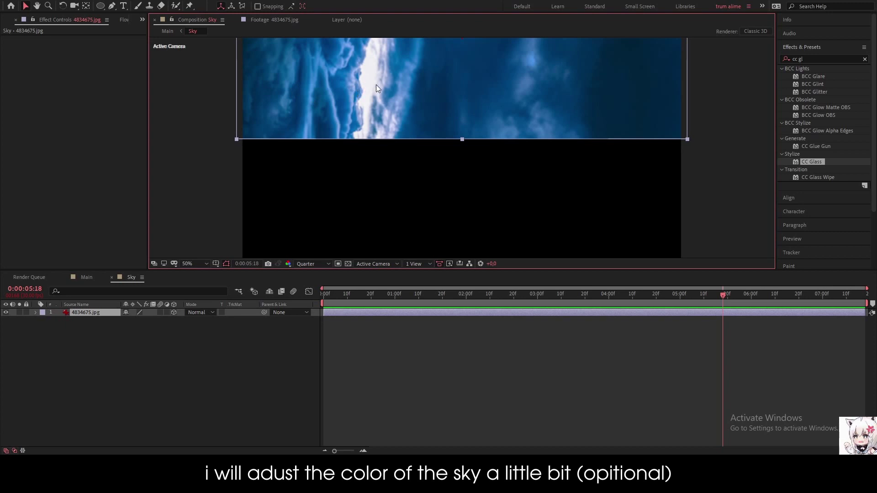
left_click_drag(420, 100, 423, 214)
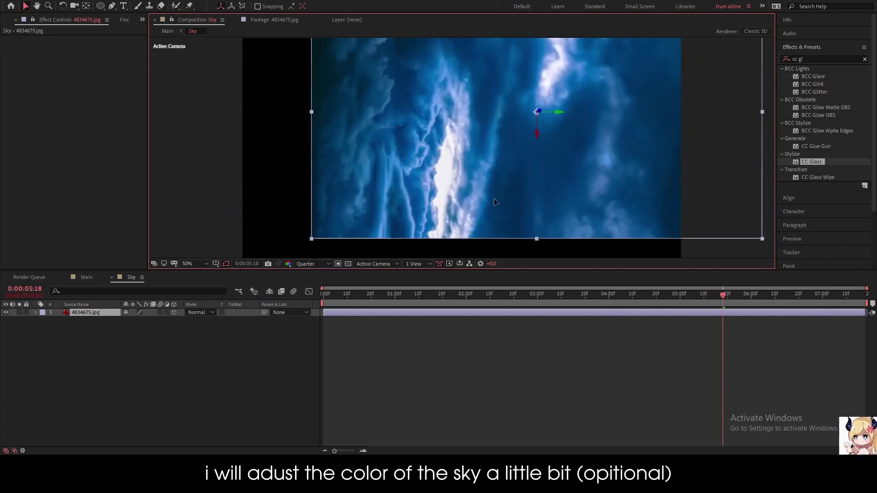
key("s")
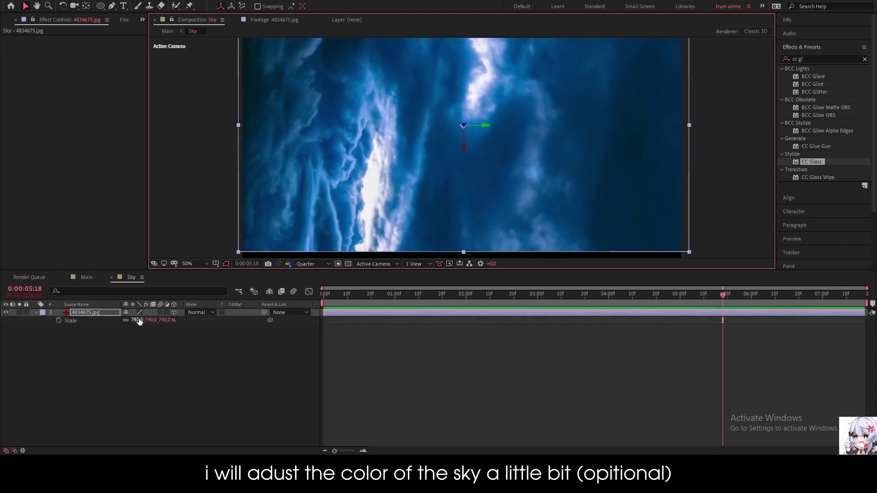
left_click_drag(137, 320, 201, 318)
left_click_drag(494, 124, 455, 144)
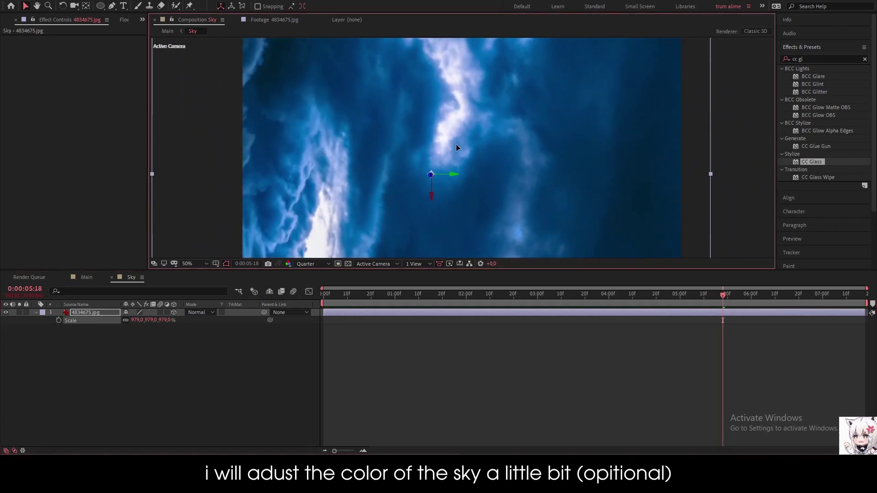
left_click(803, 59)
Step: Apply Tint to the cloud image with Map White To pale lavender 9396FF
type("t")
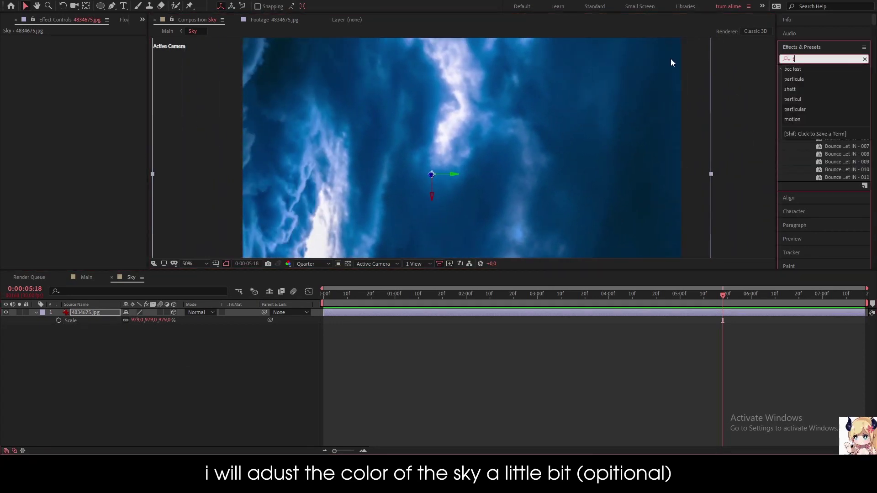
type("int")
left_click_drag(812, 107, 497, 165)
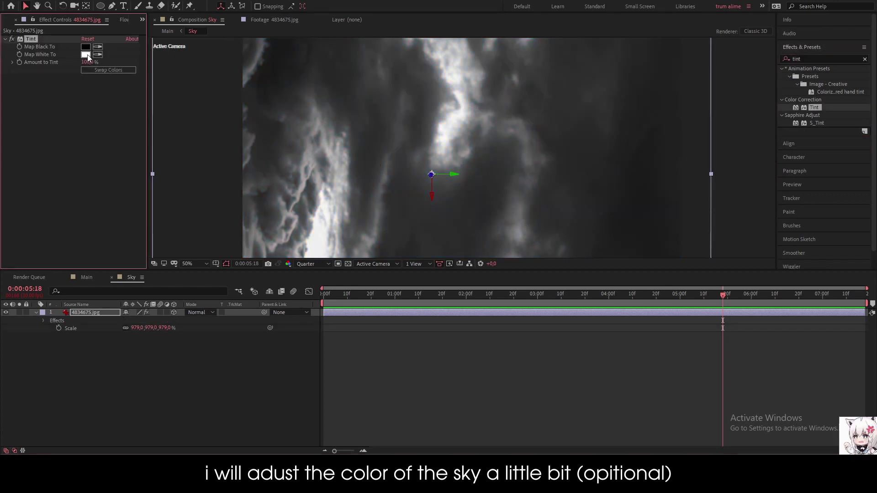
left_click(86, 54)
left_click(262, 247)
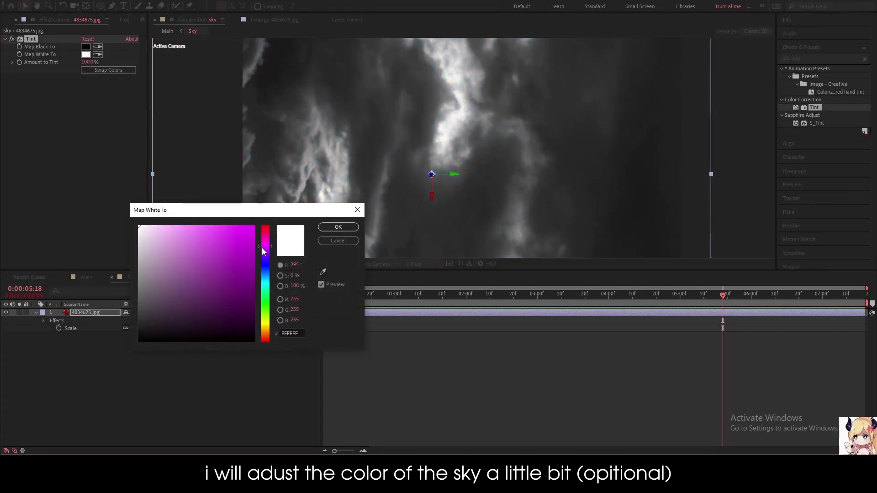
left_click_drag(263, 247, 260, 264)
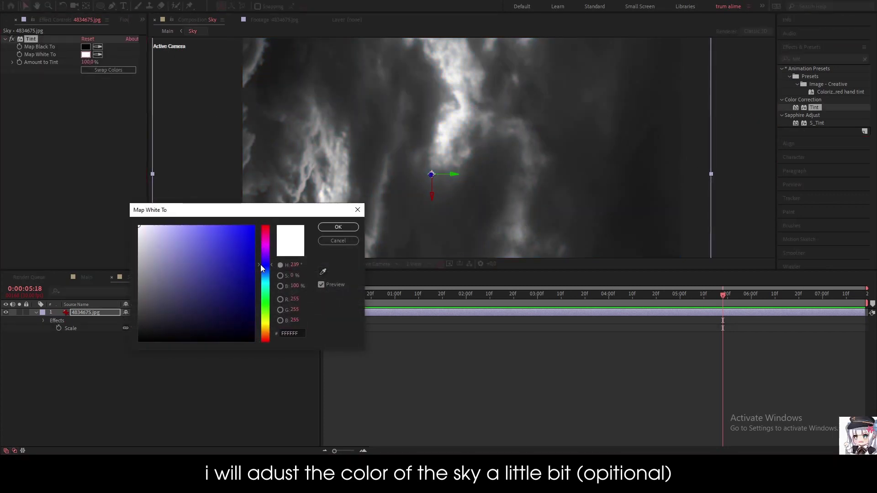
left_click(188, 226)
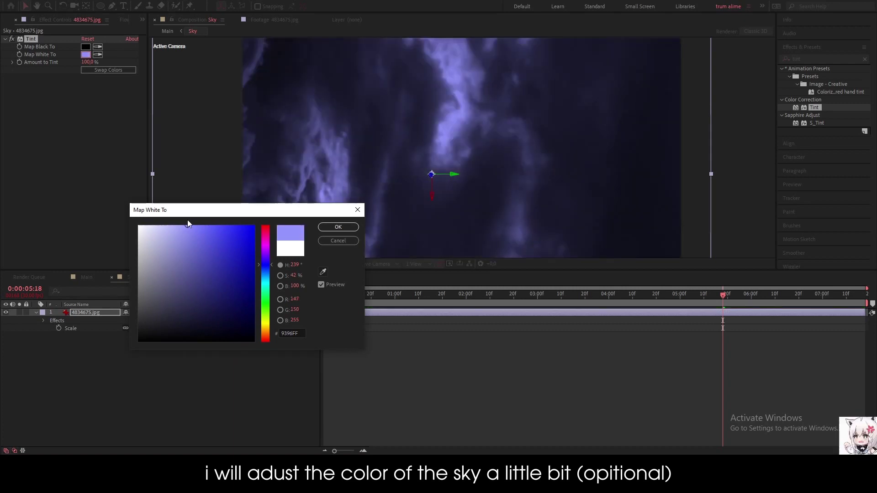
left_click(338, 227)
Step: Set the Tint's Map Black To very dark blue 01010D and return to Main
left_click(86, 47)
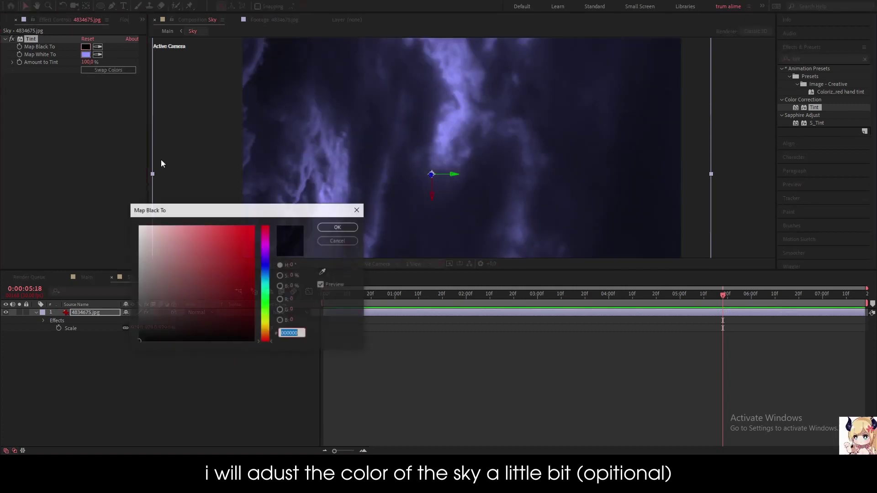
left_click_drag(263, 246, 264, 264)
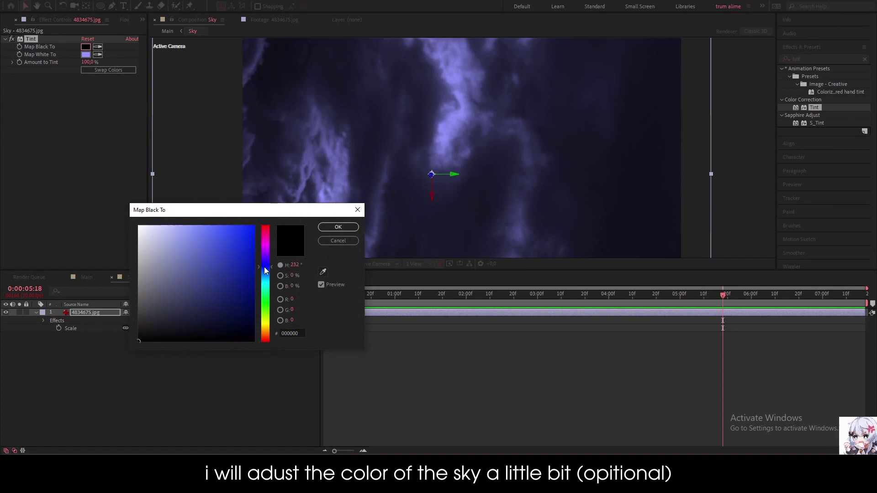
left_click_drag(232, 324, 249, 330)
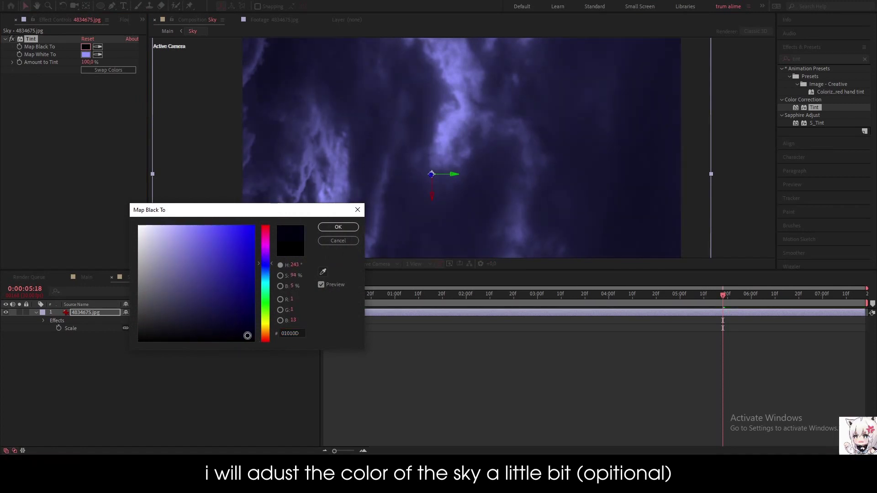
left_click(338, 227)
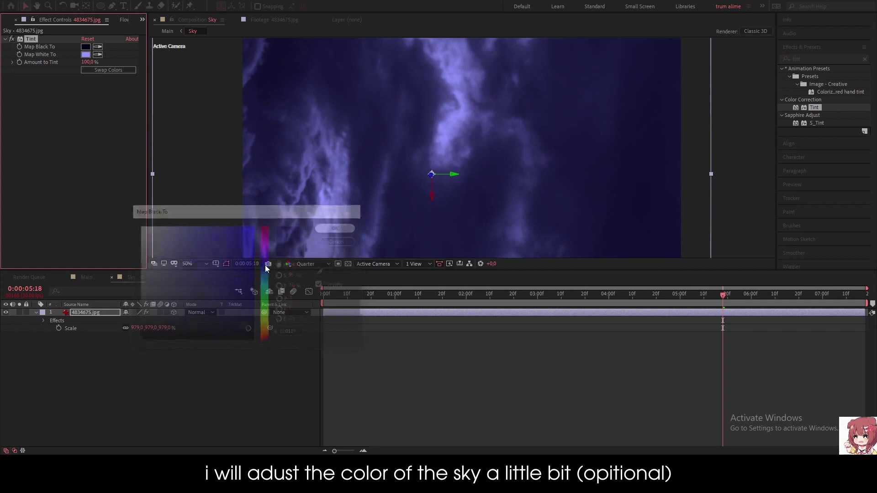
left_click(85, 277)
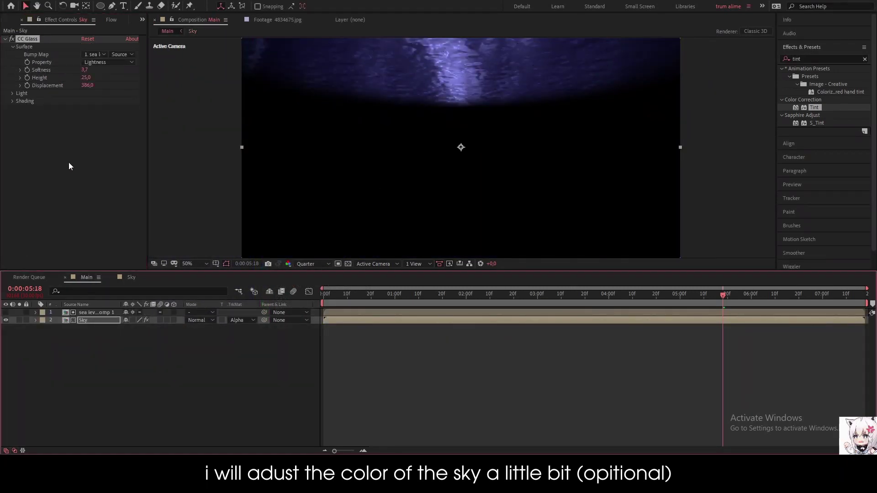
Step: Duplicate sea level Comp 1 in Main and make the new top copy visible
left_click(87, 320)
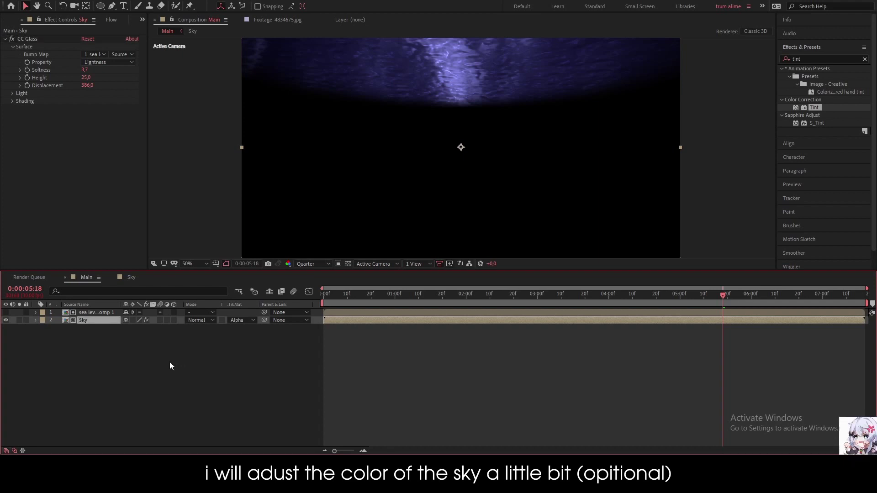
left_click(102, 313)
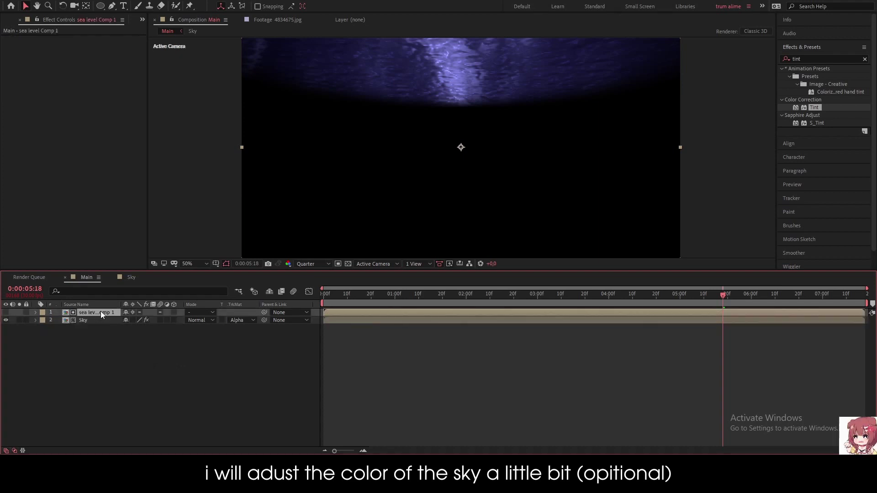
key("ctrl+d")
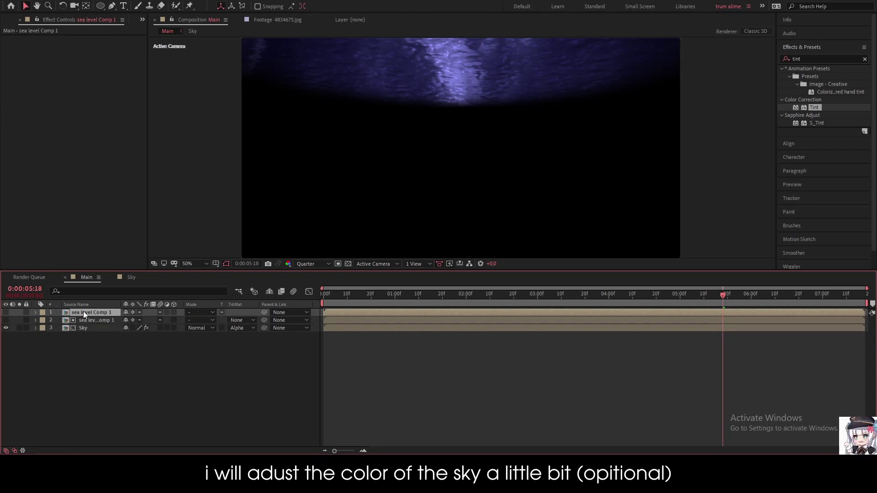
left_click(6, 312)
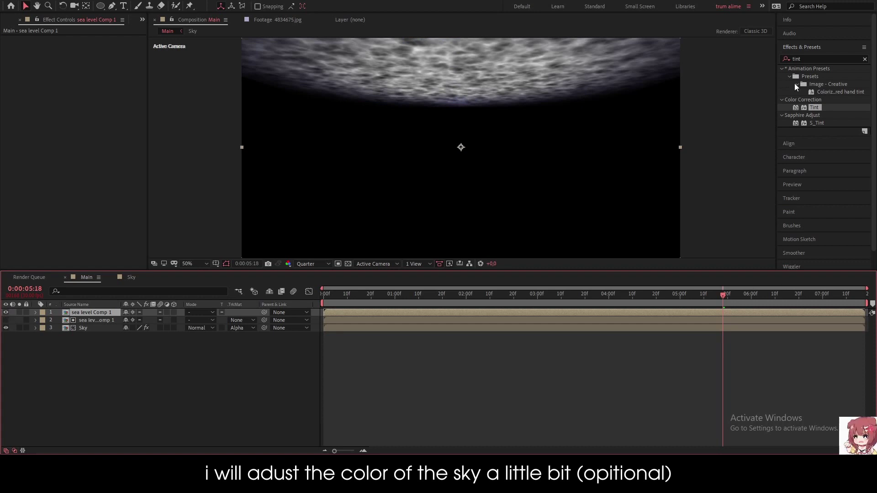
left_click(806, 58)
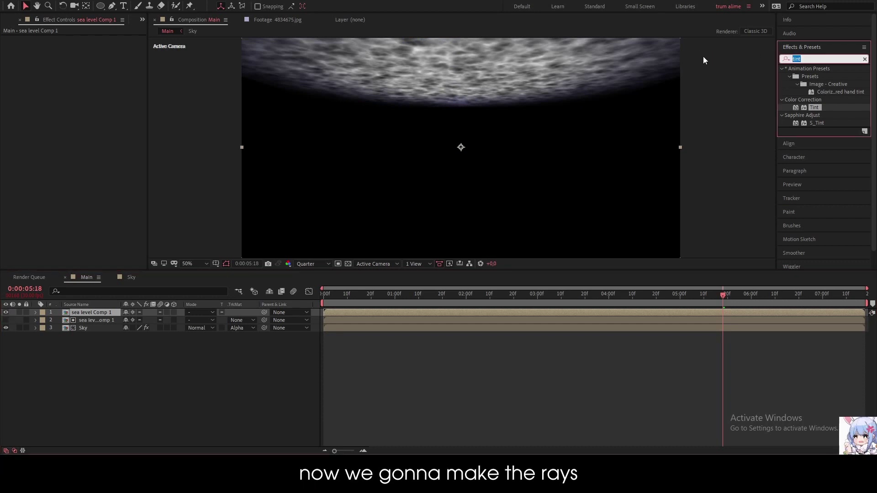
Step: Apply CC Radial Blur to the top sea level layer with Fading Zoom type and Amount 113
type("radi")
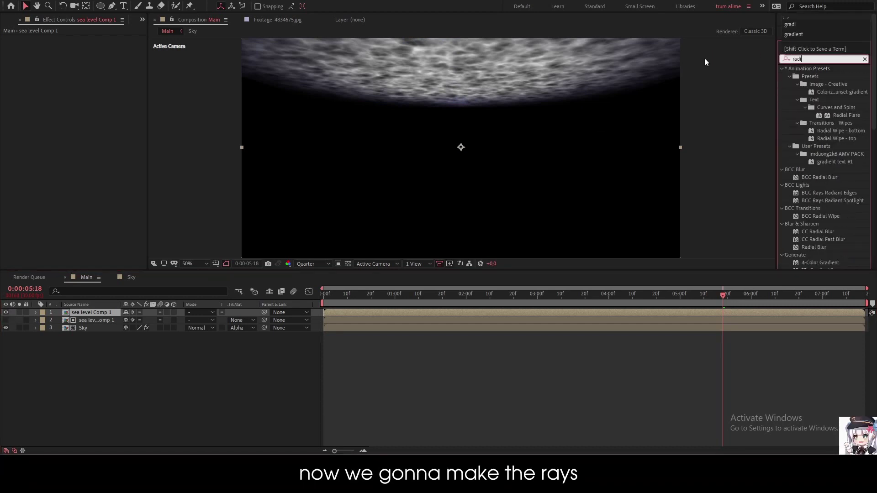
type("al")
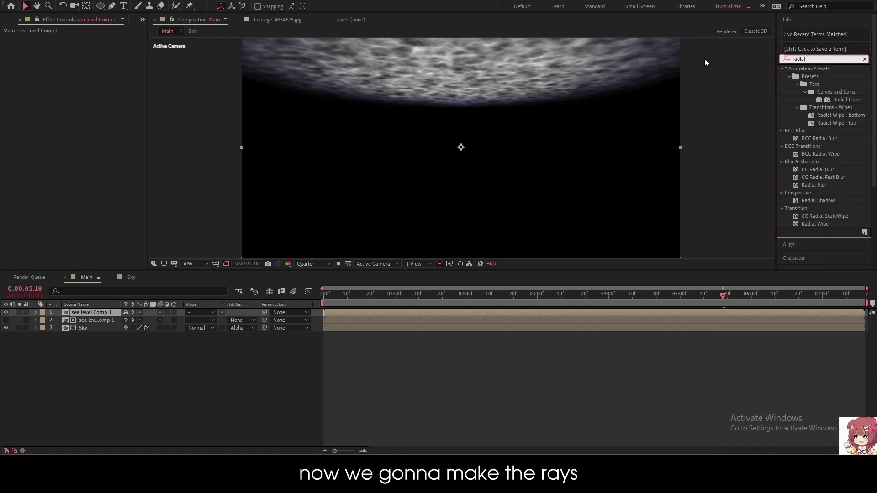
left_click(813, 170)
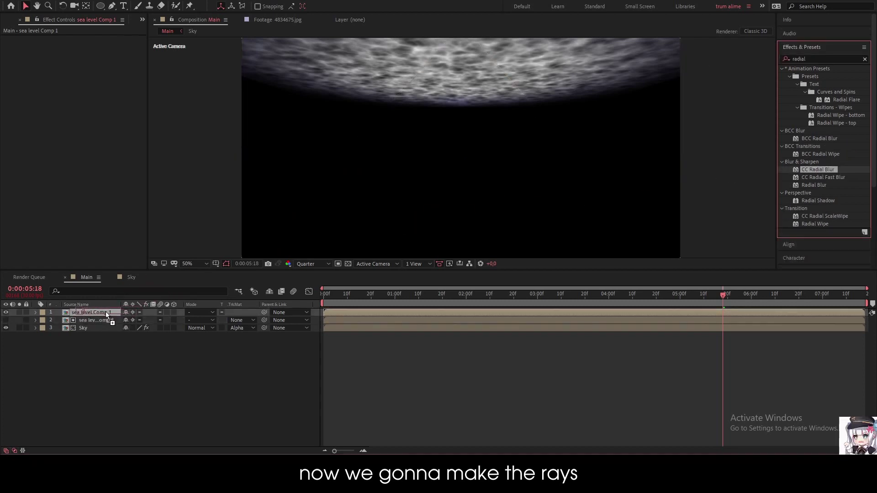
left_click_drag(820, 170, 106, 315)
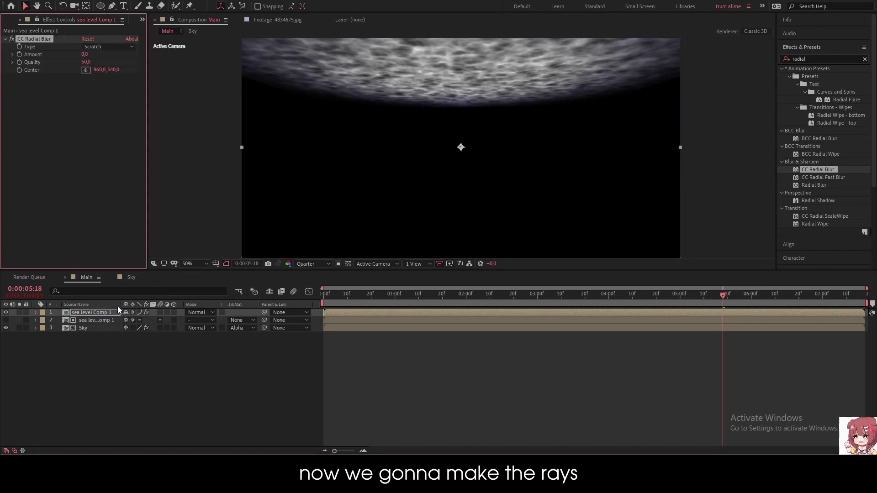
left_click(107, 47)
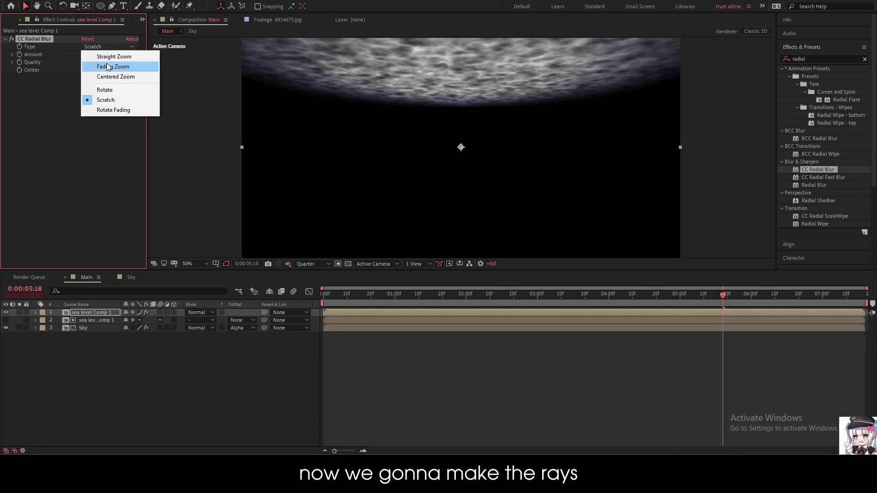
left_click(100, 67)
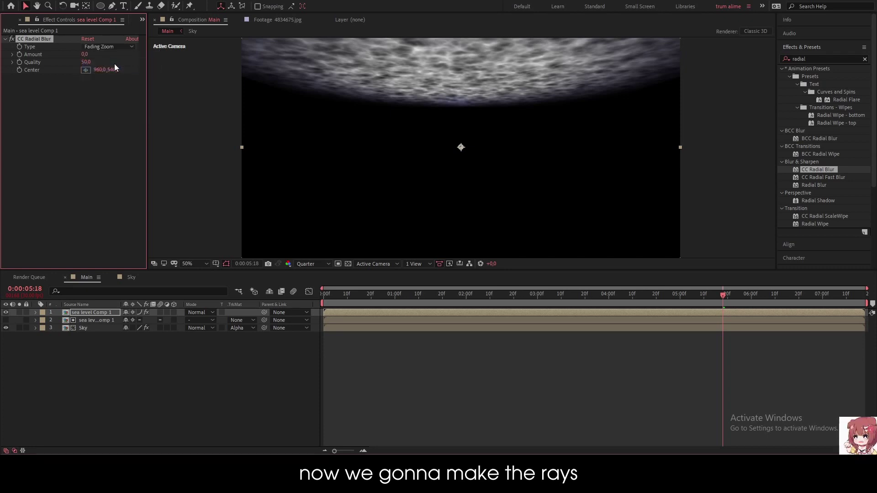
mouse_move(94, 53)
left_mouse_down()
mouse_move(172, 53)
mouse_move(141, 60)
left_mouse_up()
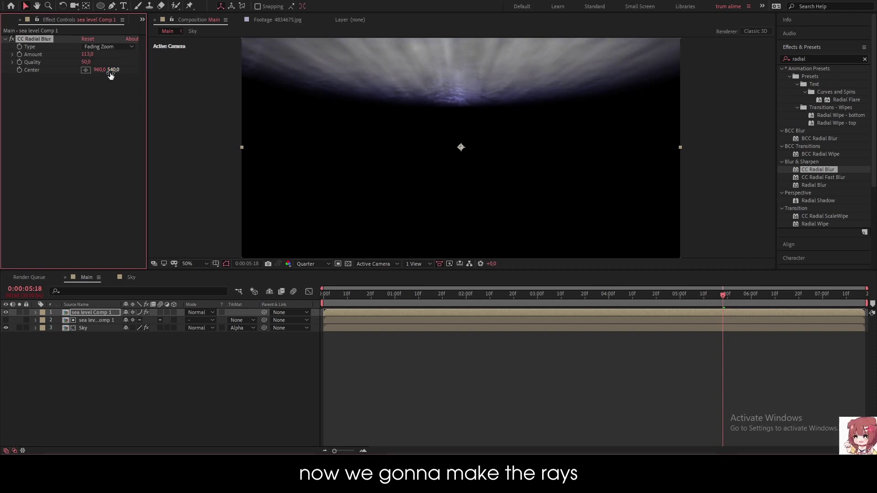
Step: Move the radial blur centre above the frame to 960, -437 and fit the view
left_click_drag(113, 70, 1, 71)
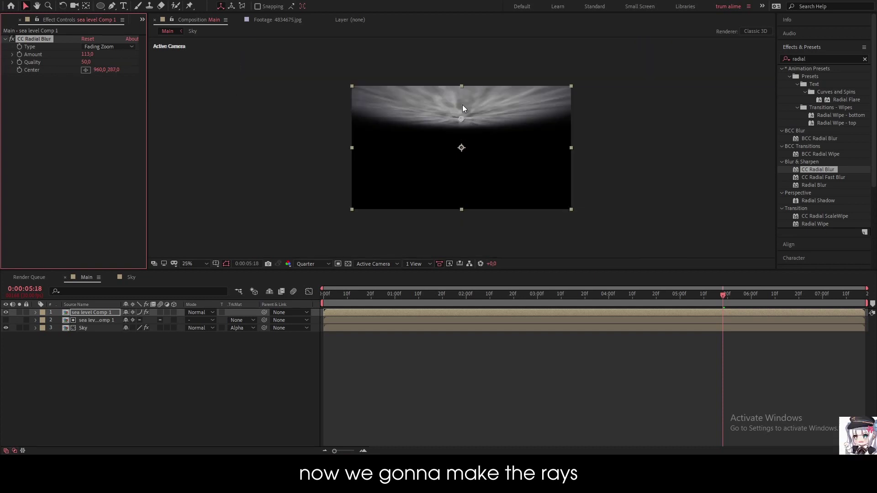
left_click_drag(463, 118, 460, 36)
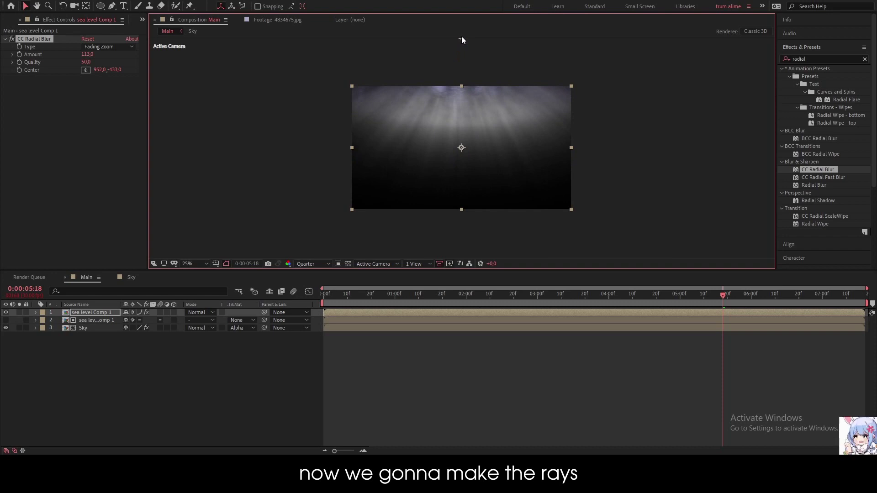
left_click(199, 263)
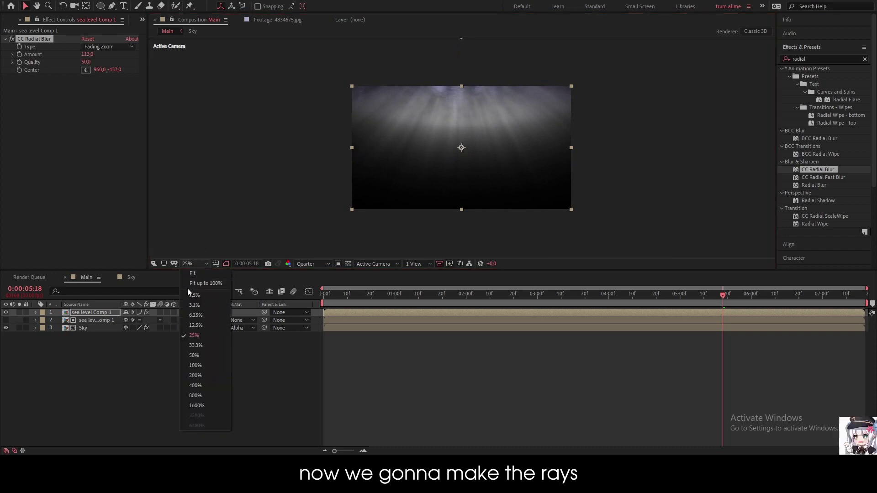
left_click(187, 288)
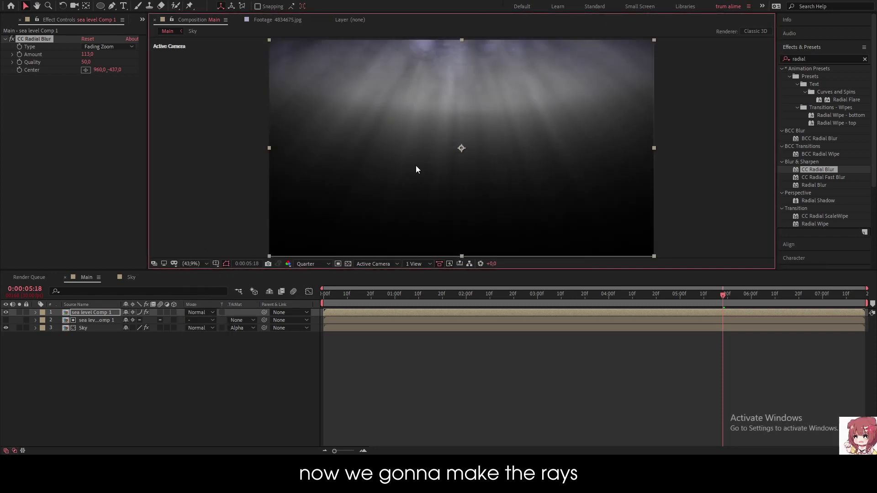
left_click(200, 312)
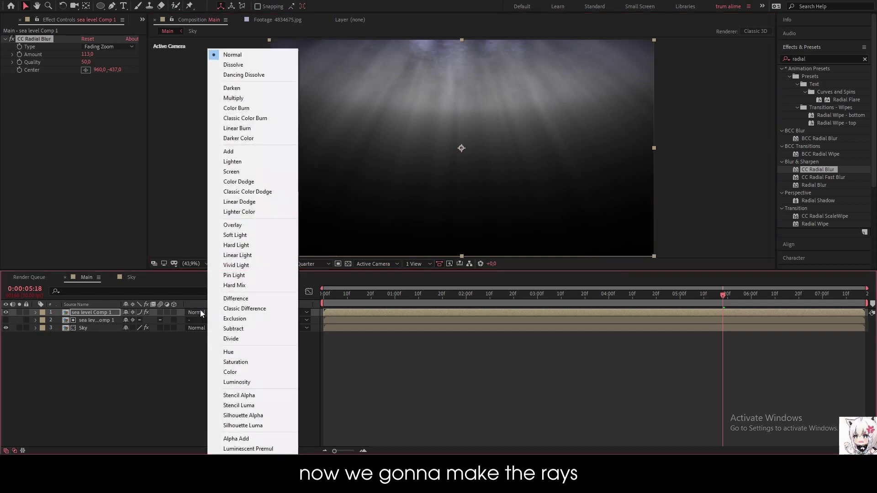
Step: Set the ray layer's blending mode to Add and apply a Levels effect
left_click(234, 152)
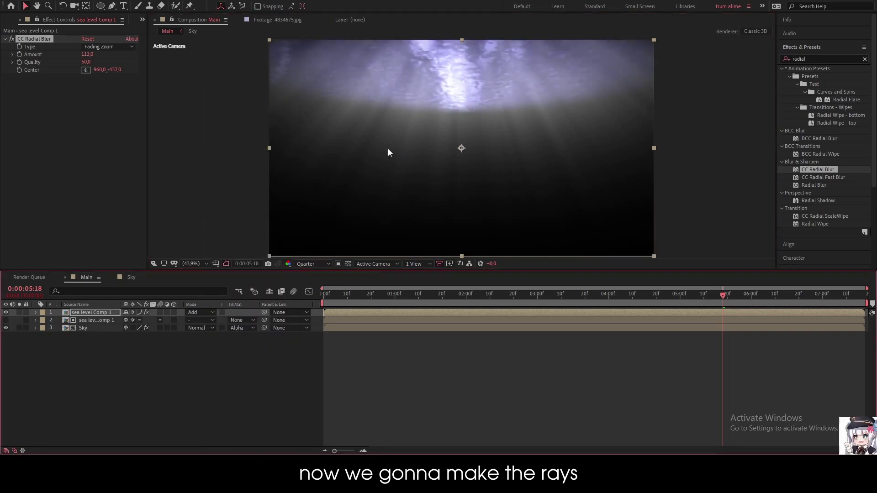
left_click(811, 56)
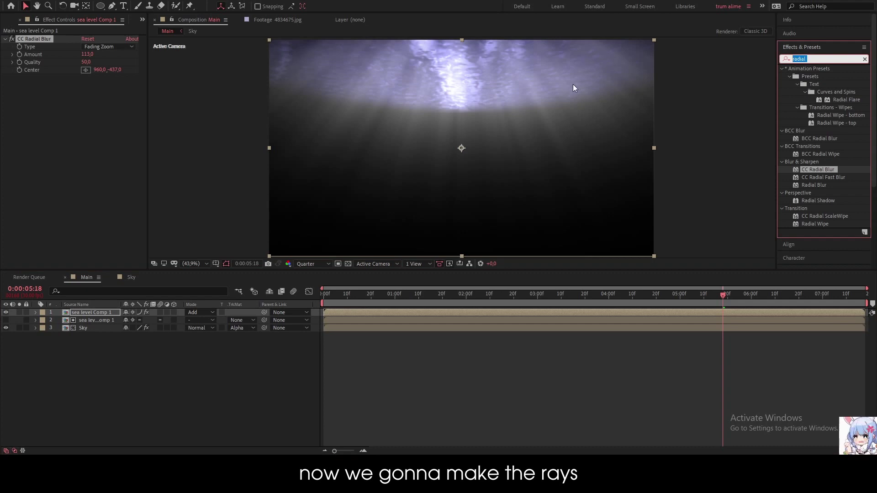
type("level")
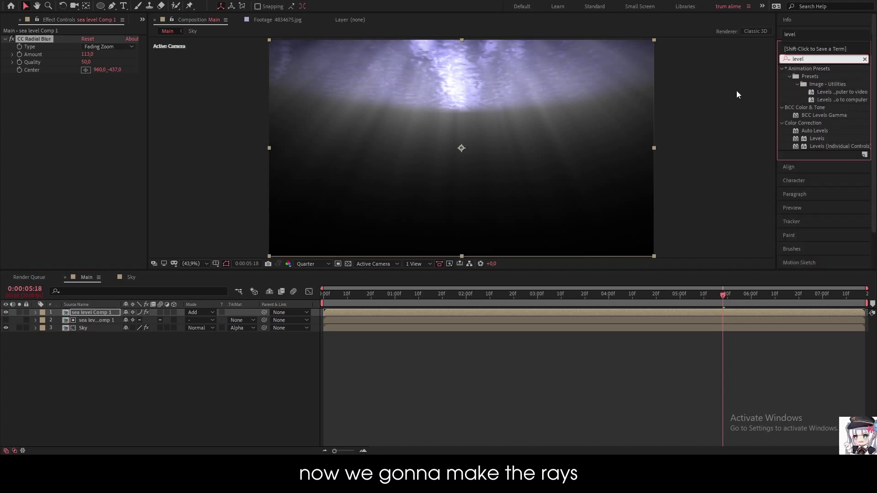
double_click(815, 139)
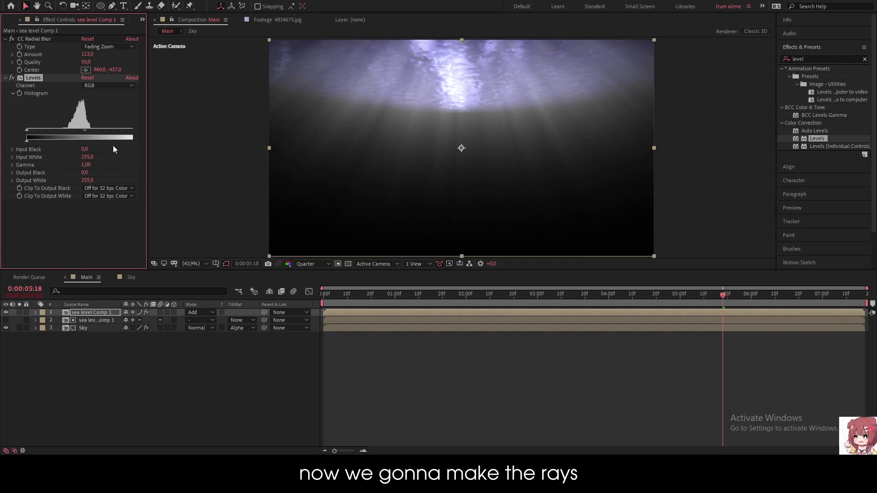
Step: Adjust Levels to Input Black 85 and Input White 156 for stronger ray contrast
left_click_drag(147, 128, 180, 129)
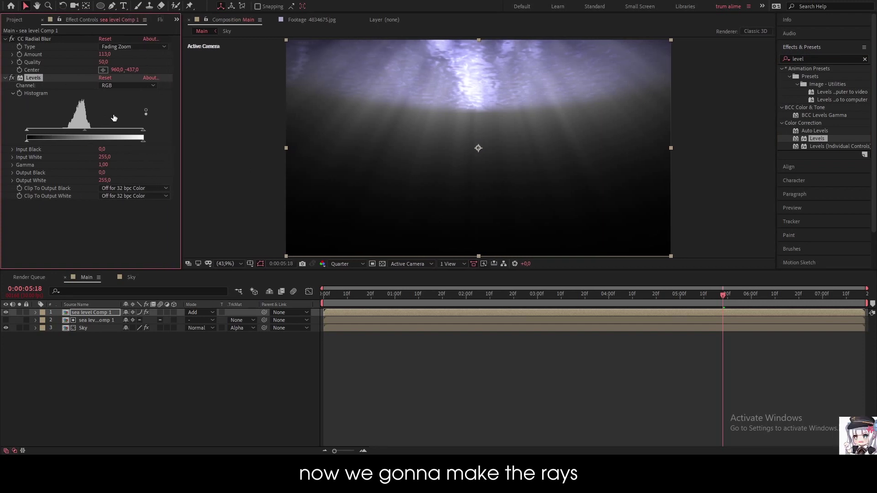
left_click_drag(143, 131, 91, 133)
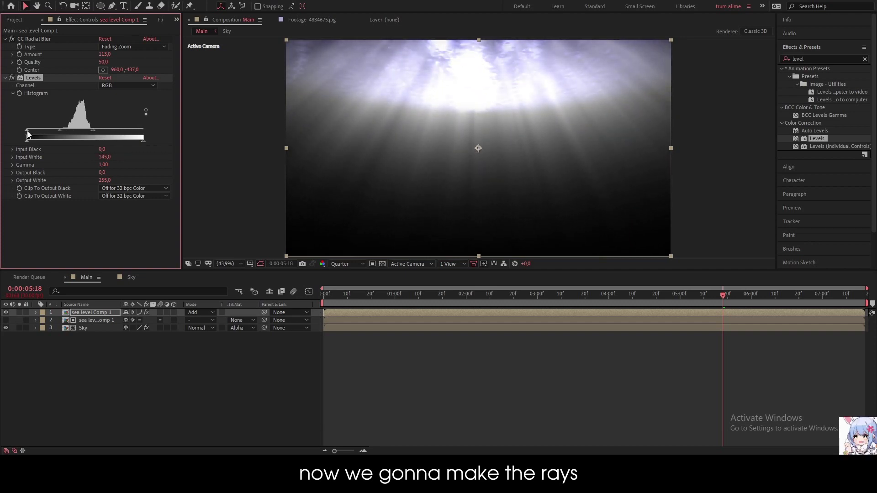
left_click_drag(27, 132, 65, 129)
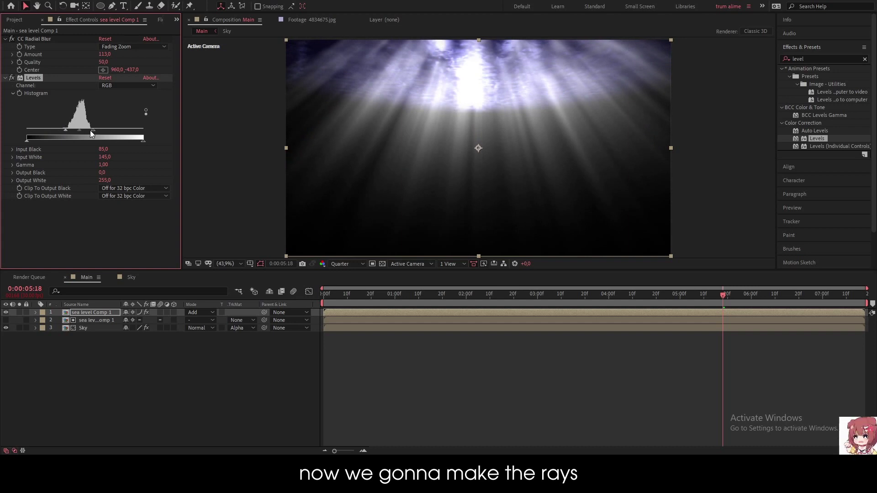
left_click_drag(93, 132, 98, 132)
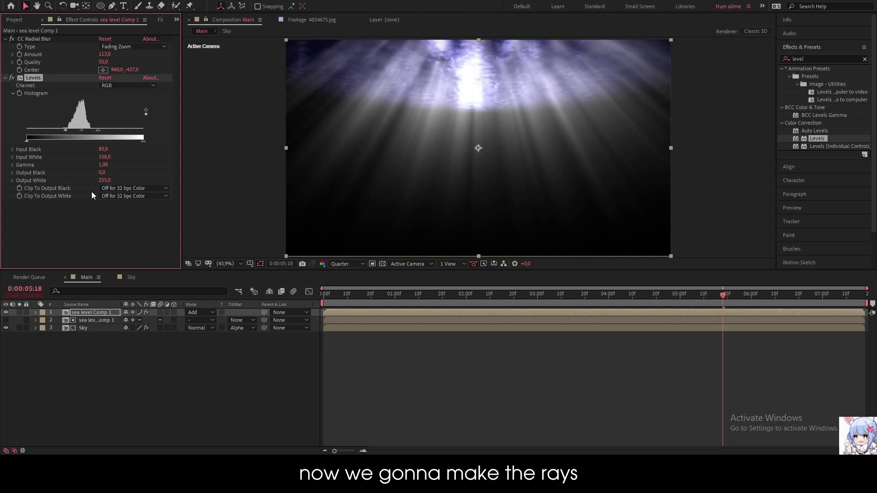
left_click(137, 201)
left_click(812, 59)
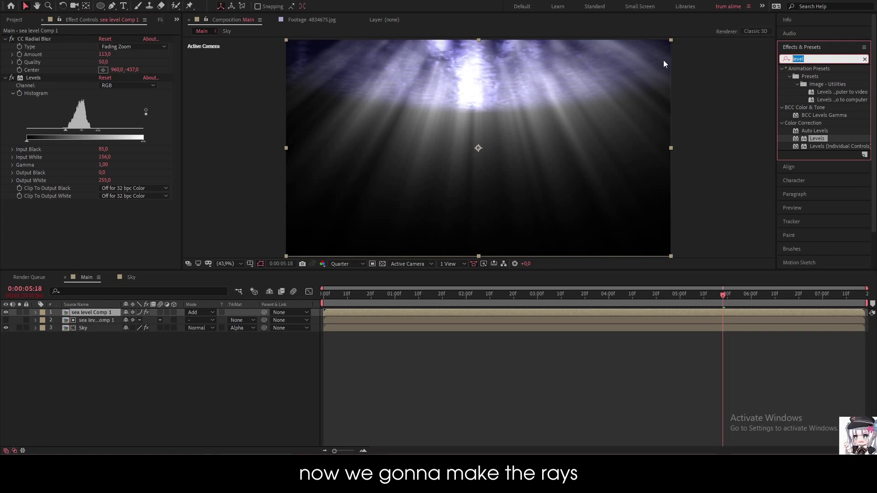
Step: Apply Tint to the ray layer mapping white to pale purple CAADFF, then scrub to preview
type("tint")
left_click_drag(813, 107, 95, 229)
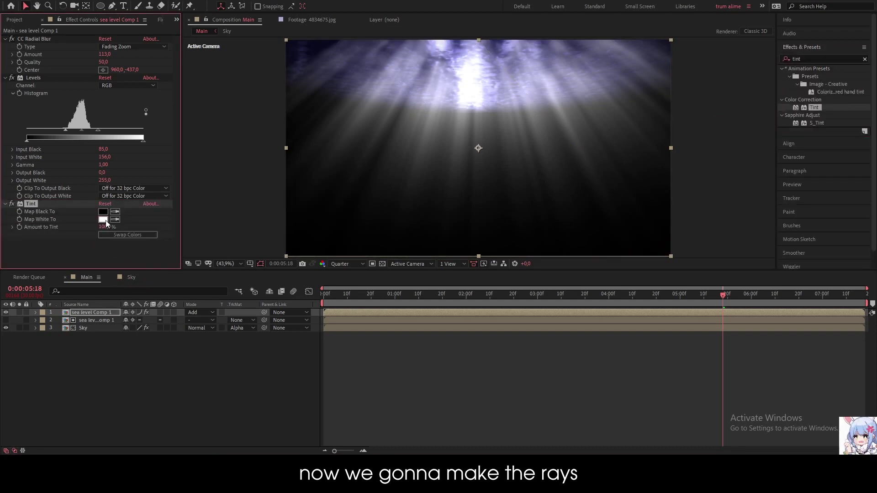
left_click(104, 219)
left_click_drag(263, 237, 261, 257)
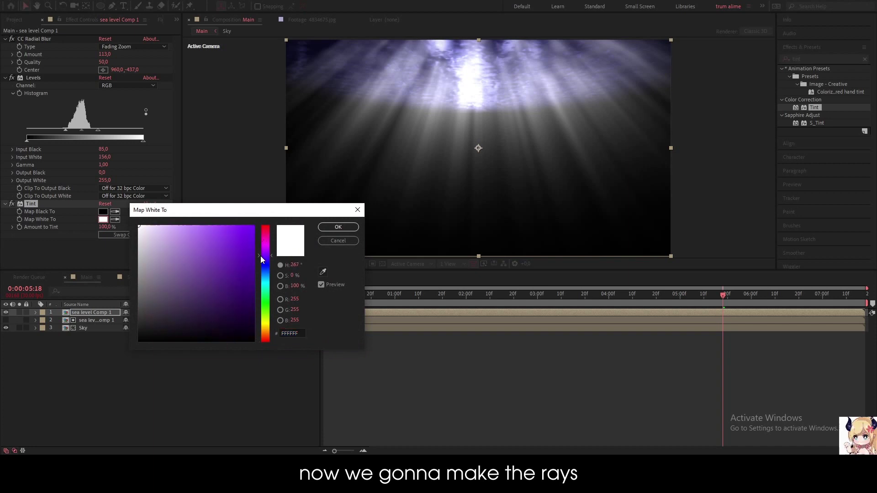
left_click(176, 225)
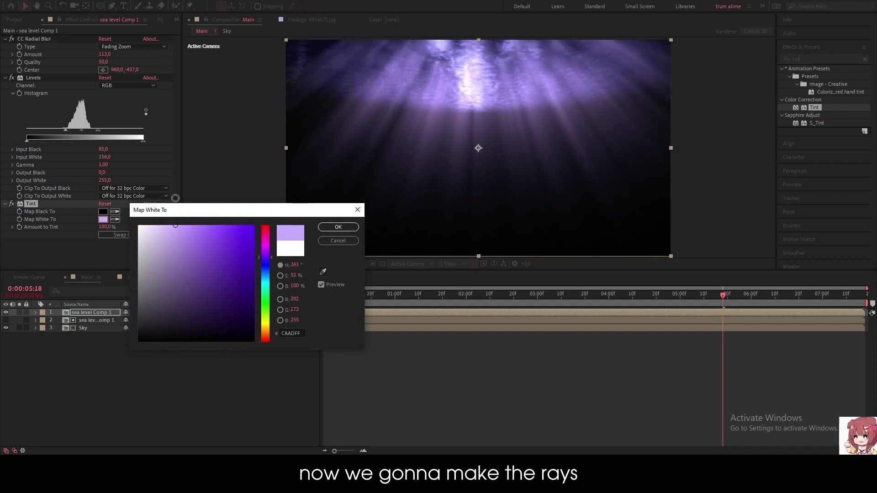
left_click(336, 227)
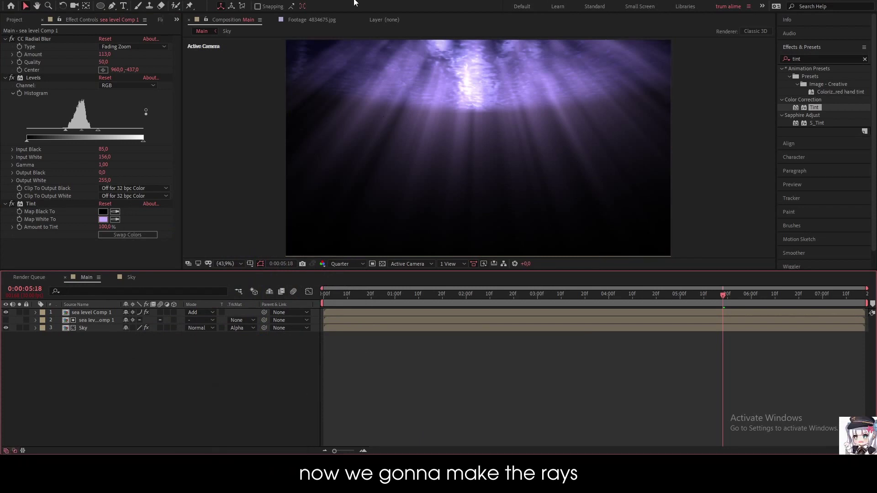
mouse_move(333, 299)
left_mouse_down()
mouse_move(644, 287)
mouse_move(701, 294)
left_mouse_up()
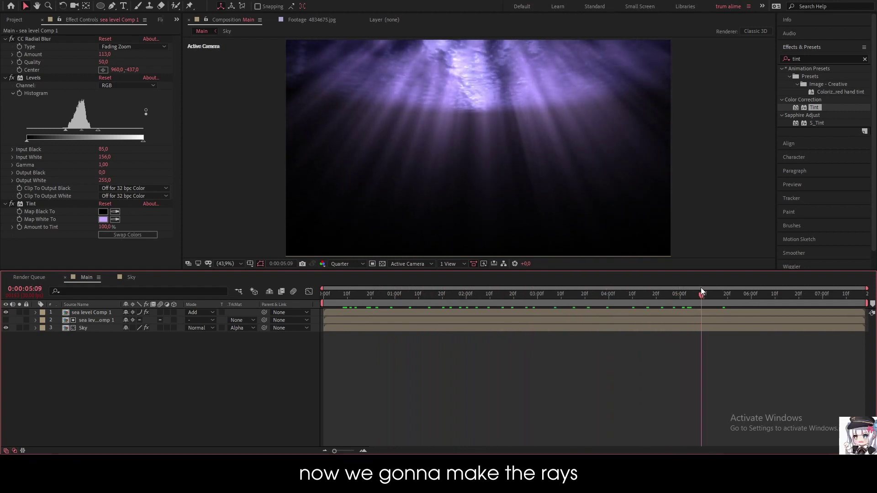
Step: Add a new Camera 1 with default settings to the Main composition and scrub the preview
left_click(15, 20)
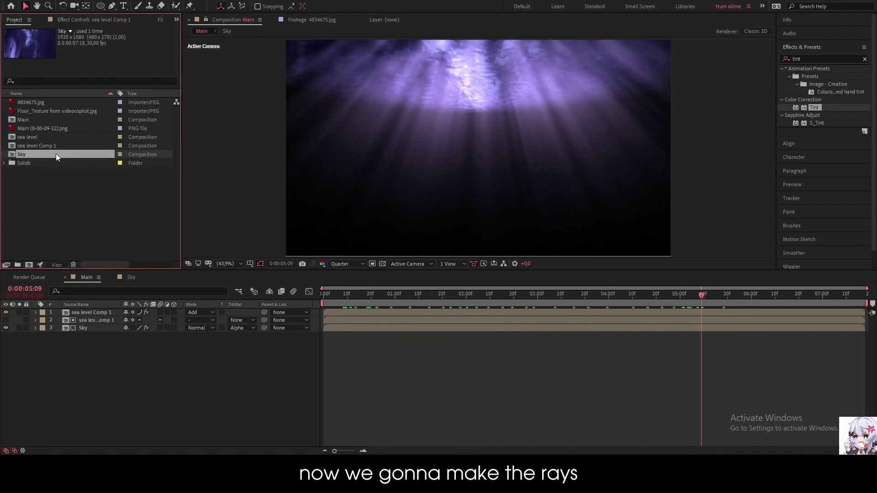
left_click(49, 130)
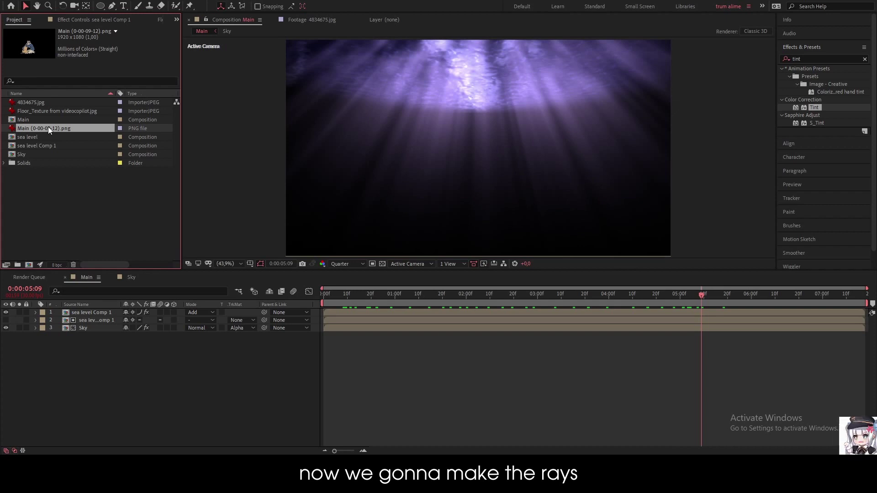
right_click(205, 401)
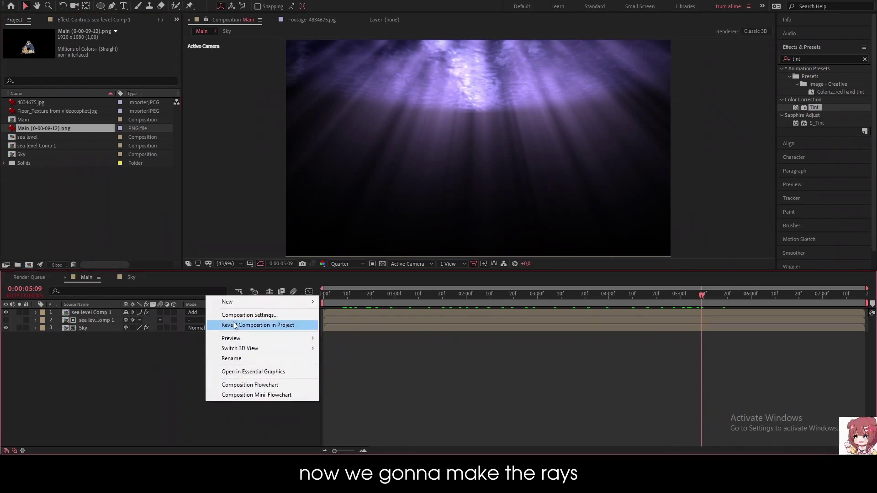
mouse_move(310, 301)
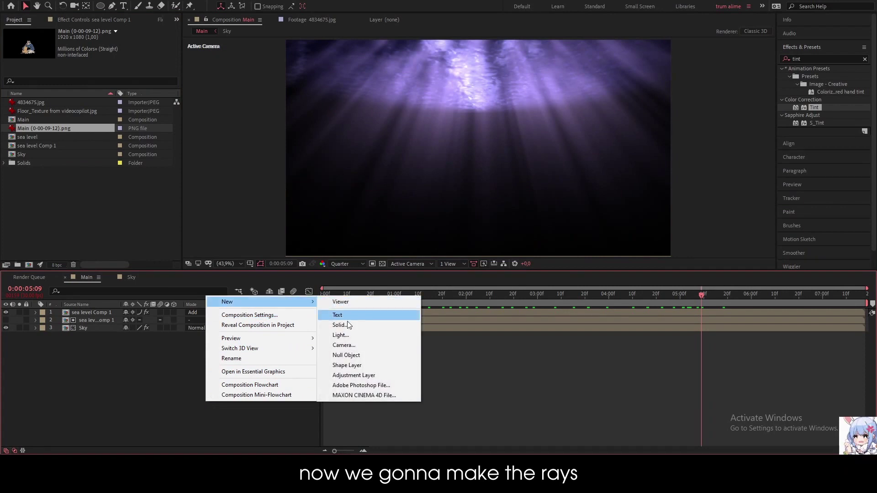
left_click(347, 346)
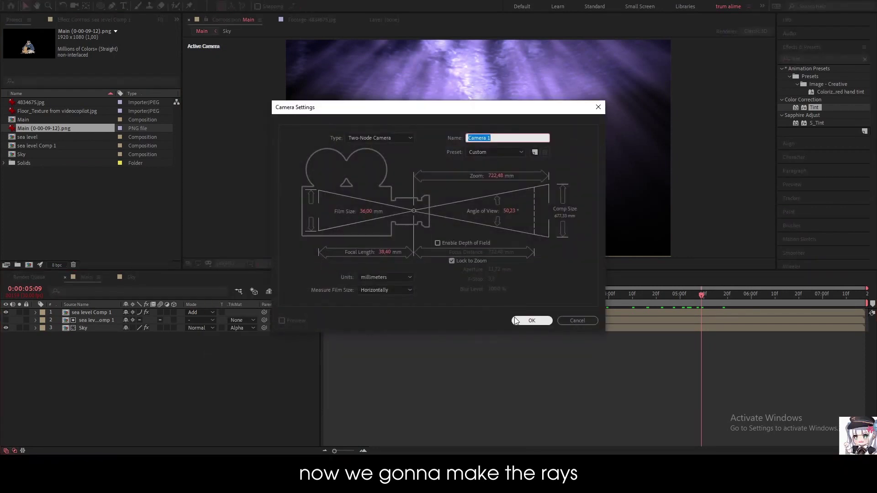
left_click(519, 321)
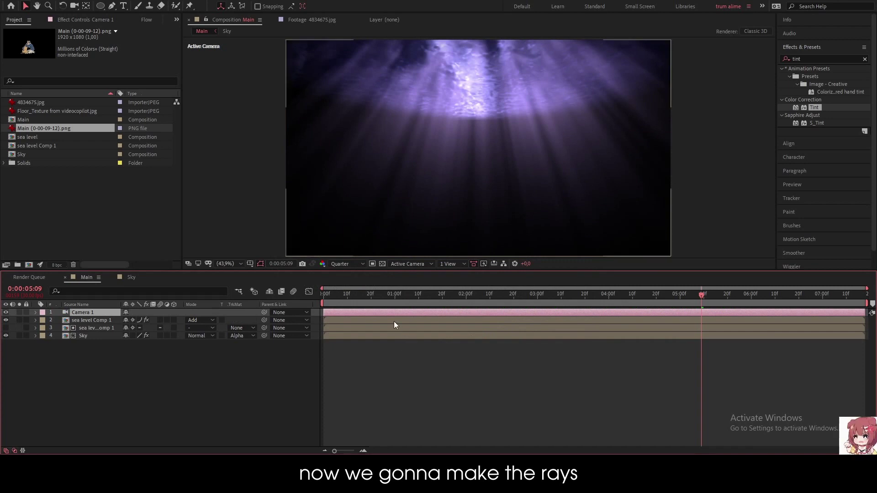
left_click(331, 302)
left_click_drag(330, 302, 791, 318)
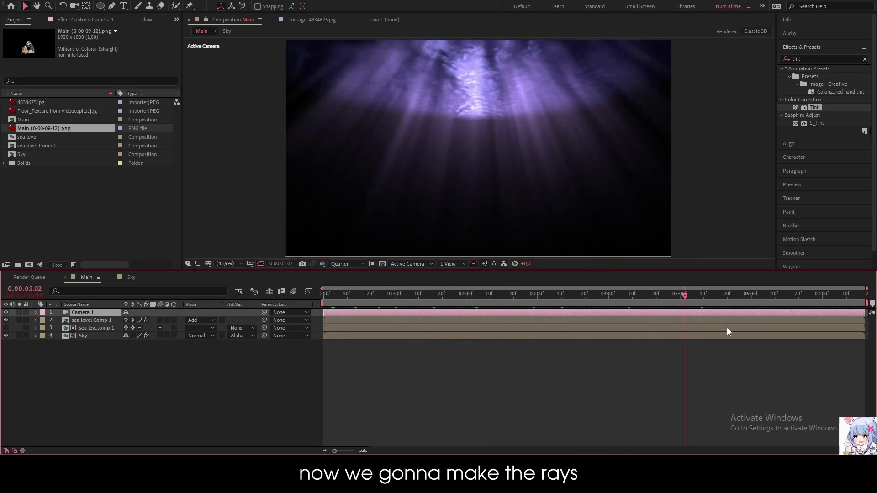
left_click(191, 404)
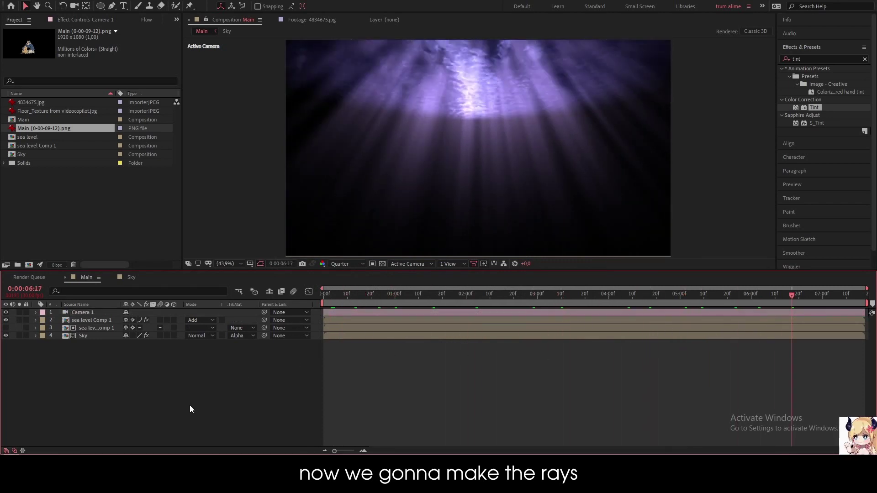
right_click(98, 372)
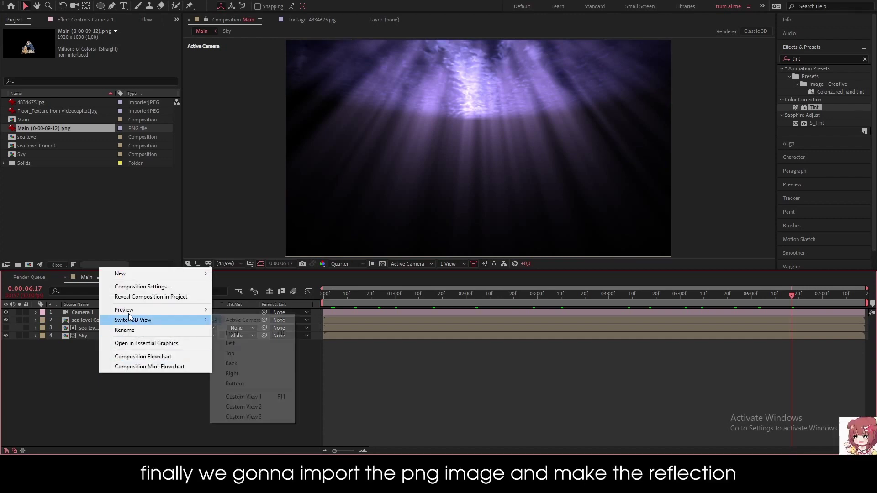
Step: Add the couple image Main (0-00-09-12).png into the Main composition
mouse_move(146, 274)
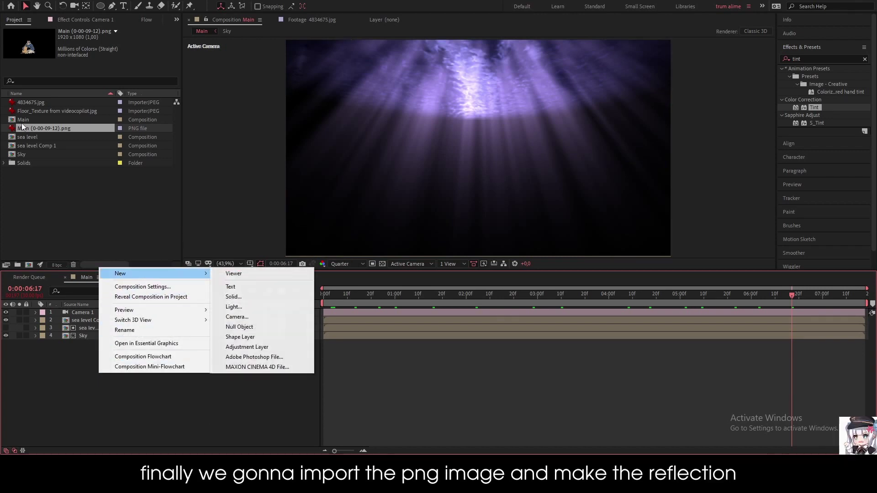
left_click(76, 213)
left_click_drag(60, 127, 83, 345)
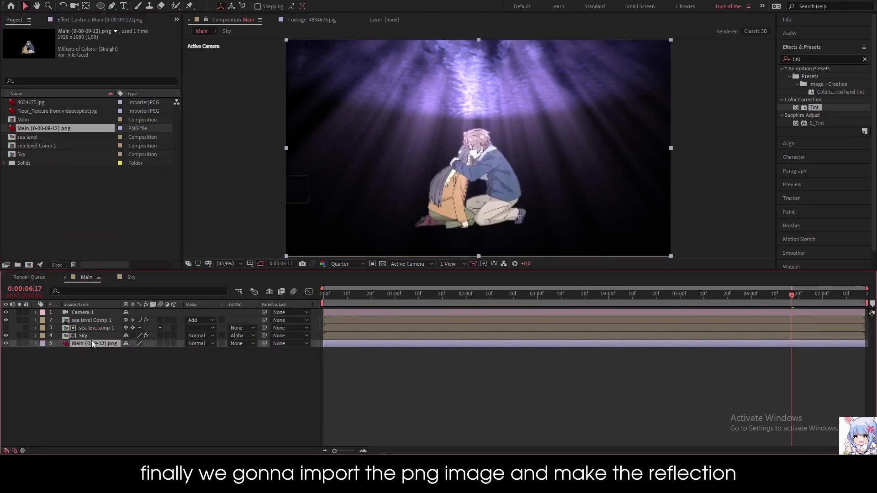
Step: Draw a closed mask outline around the couple on the image layer
left_click(112, 6)
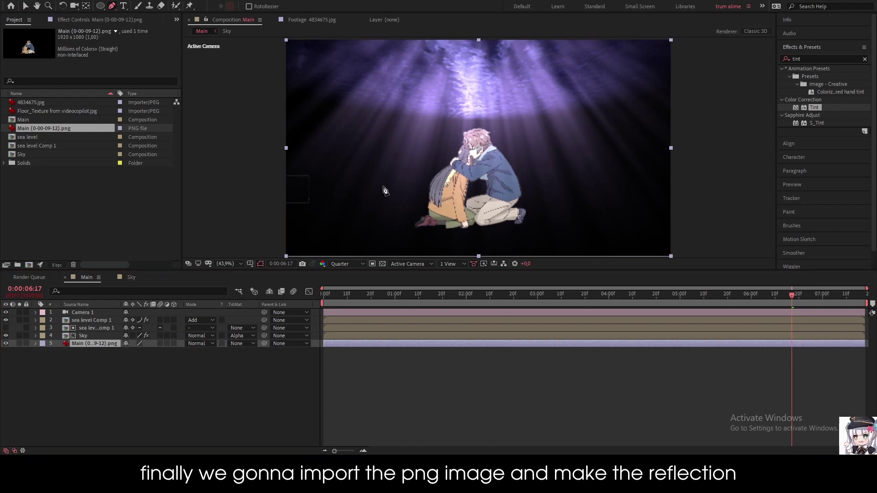
left_click(399, 176)
left_click(402, 237)
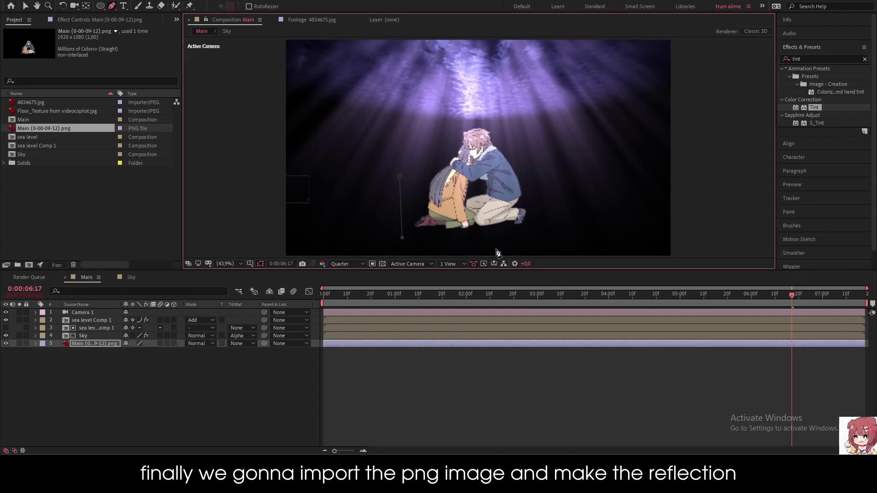
left_click(498, 249)
left_click(576, 244)
left_click(487, 116)
left_click(436, 127)
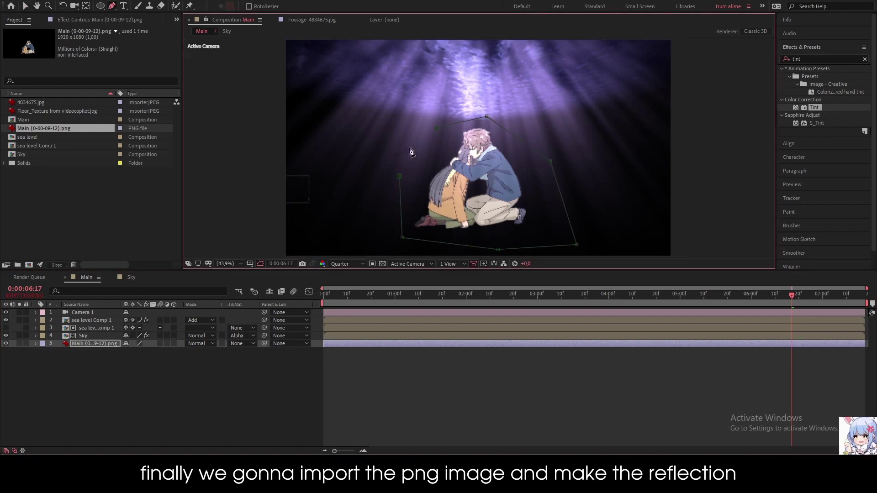
left_click(399, 176)
left_click(226, 394)
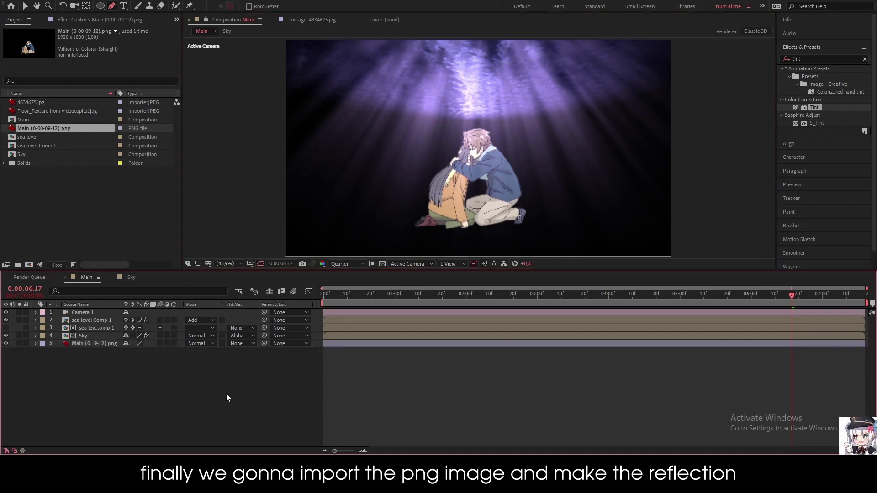
Step: Make the couple layer 3D and set its Position to 960, 561, 556
left_click(173, 343)
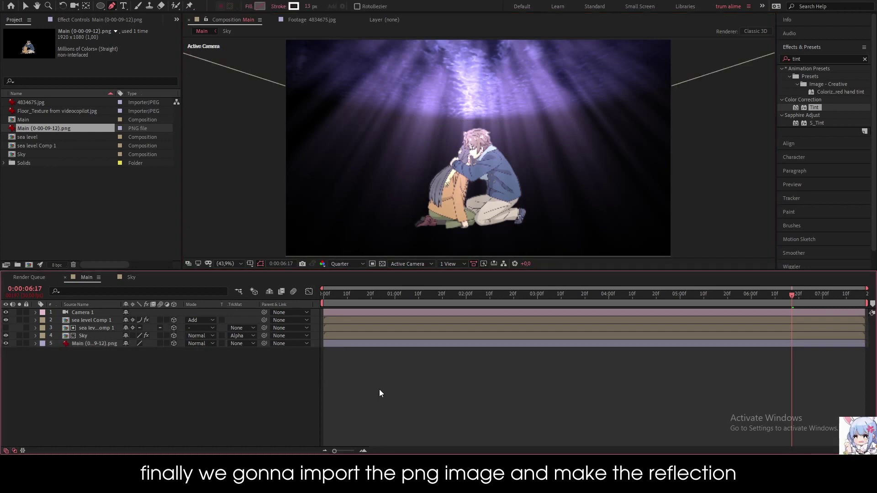
left_click(85, 345)
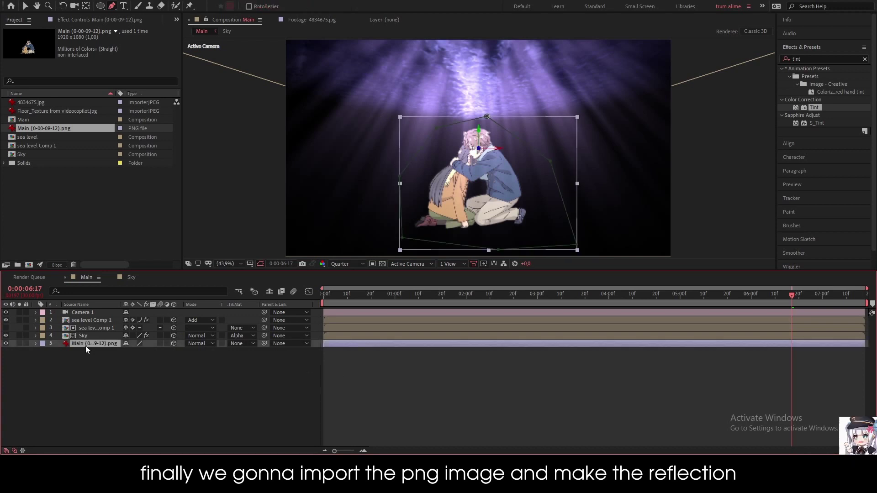
key("p")
mouse_move(155, 351)
left_mouse_down()
mouse_move(561, 350)
mouse_move(236, 373)
left_mouse_up()
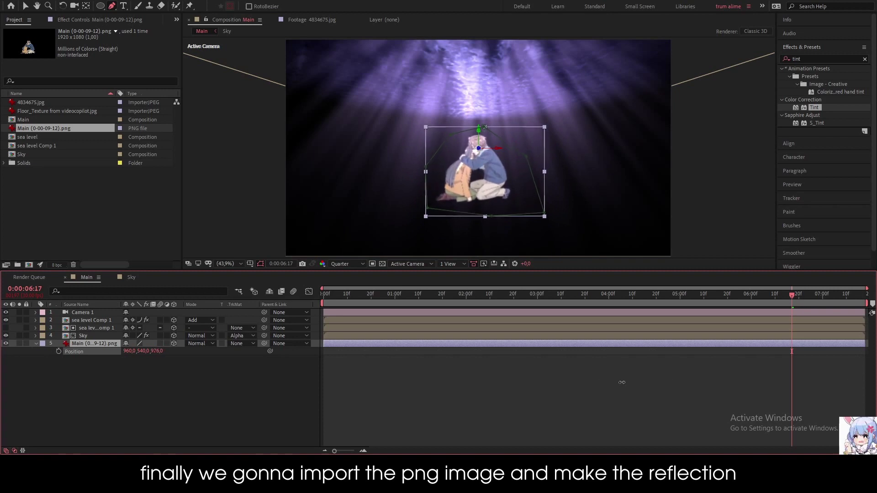
mouse_move(157, 351)
left_mouse_down()
mouse_move(147, 363)
mouse_move(152, 352)
left_mouse_up()
left_click(458, 390)
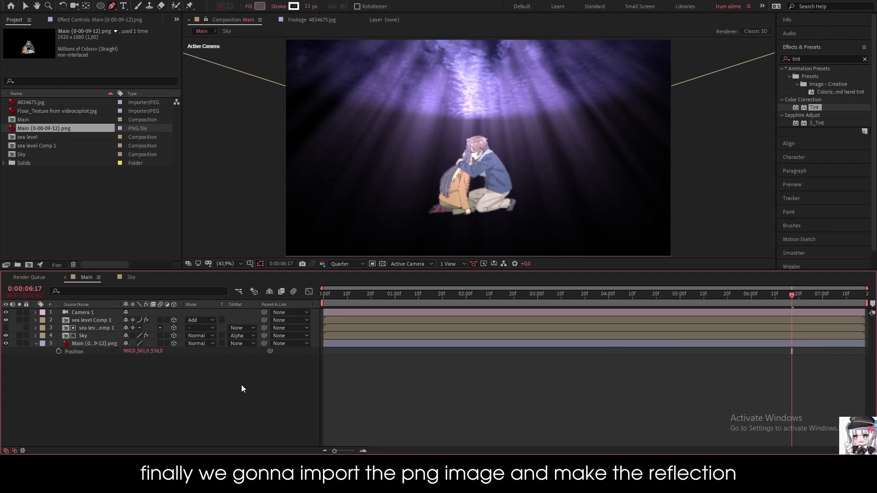
Step: Add Floor_Texture from videocopilot.jpg to the comp below the couple and hide it
left_click(44, 180)
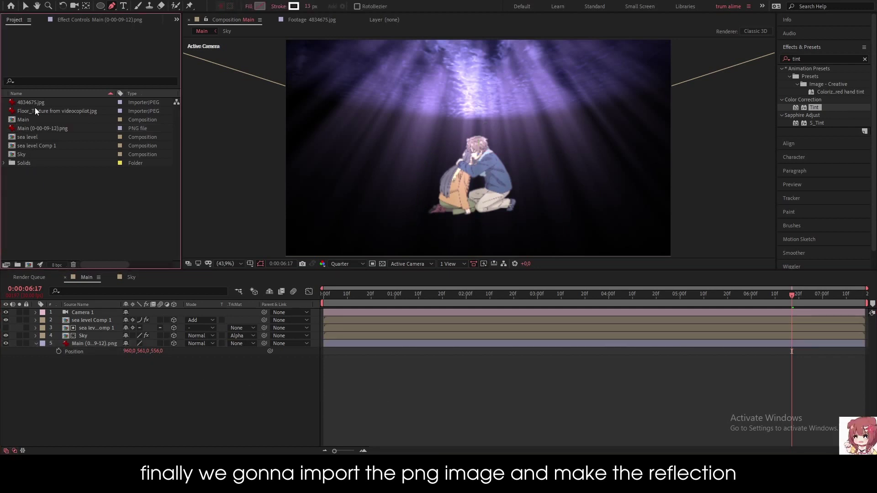
left_click(48, 113)
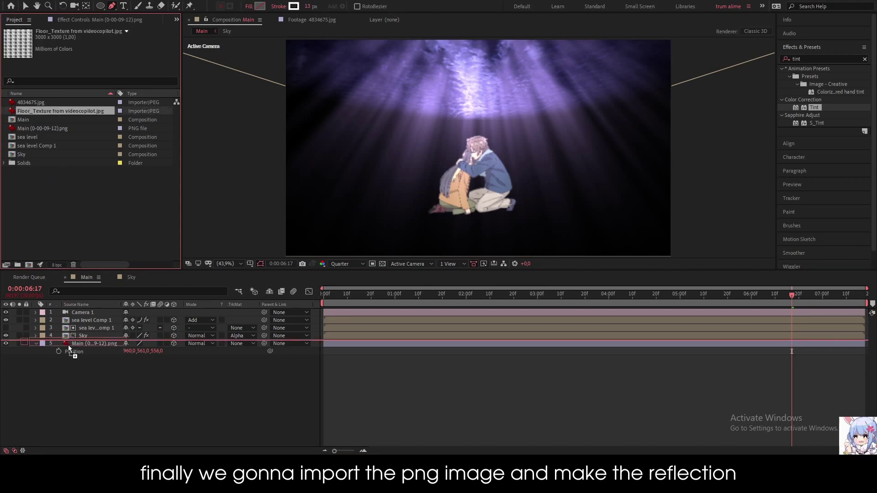
left_click_drag(68, 364, 67, 358)
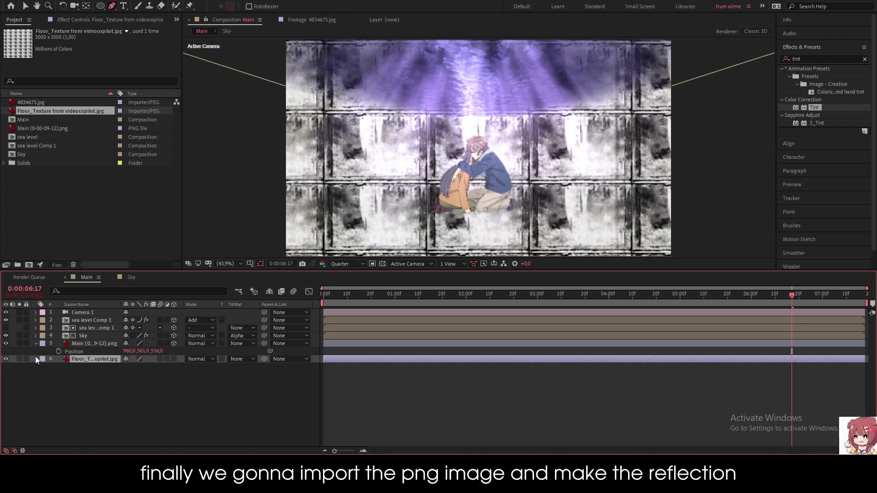
left_click(36, 343)
left_click(6, 351)
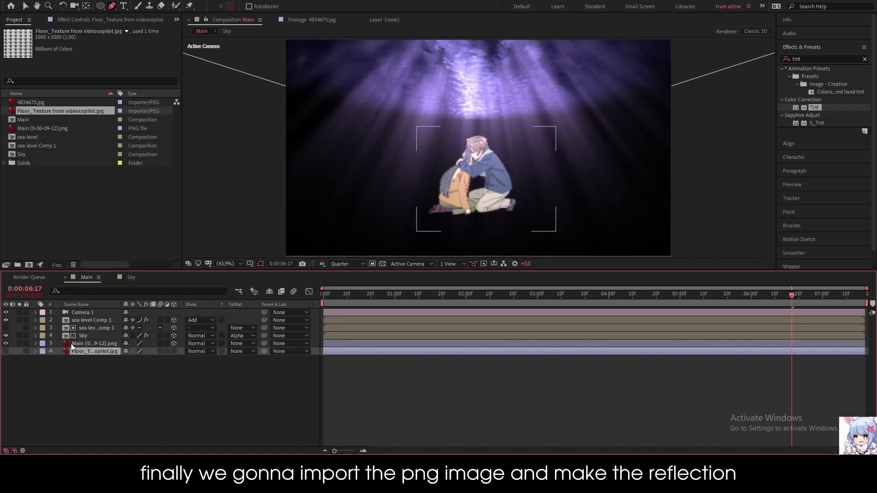
Step: Duplicate the couple PNG layer and move the copy to the bottom of the stack
left_click(94, 344)
key("ctrl+d")
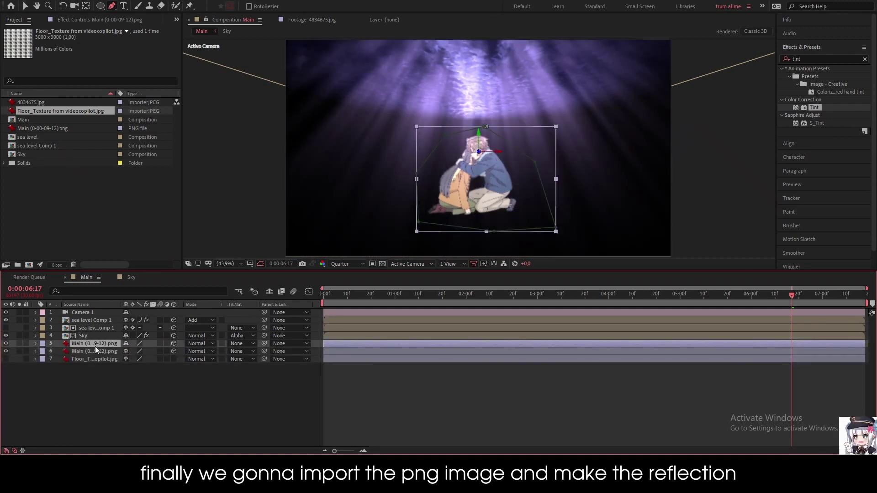
left_click_drag(95, 346, 96, 361)
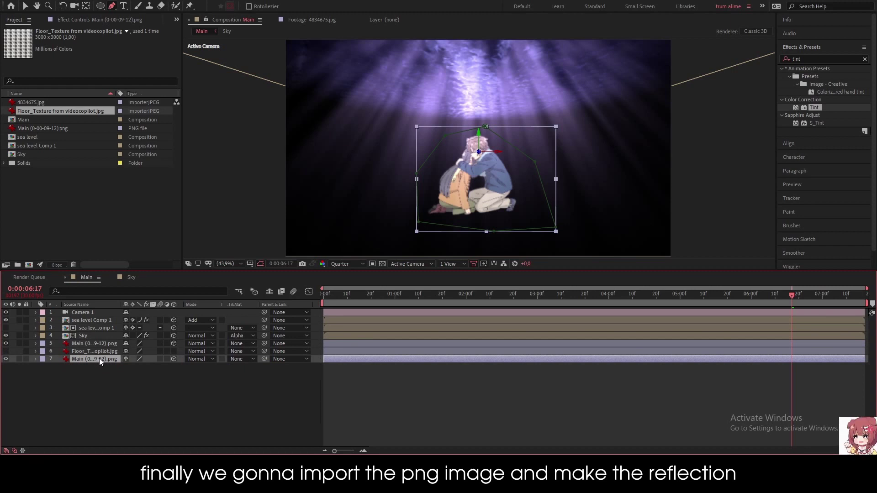
Step: Flip the bottom couple copy upside down with Transform > Flip Vertical
right_click(99, 358)
mouse_move(156, 148)
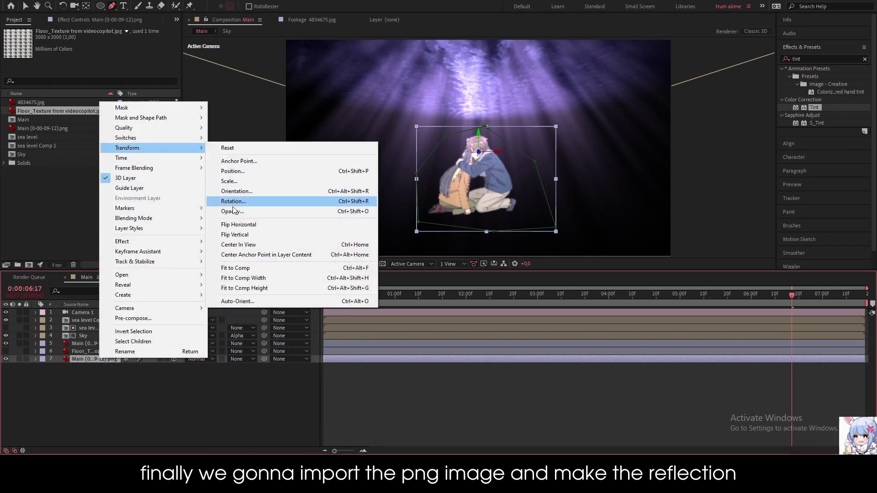
left_click(240, 235)
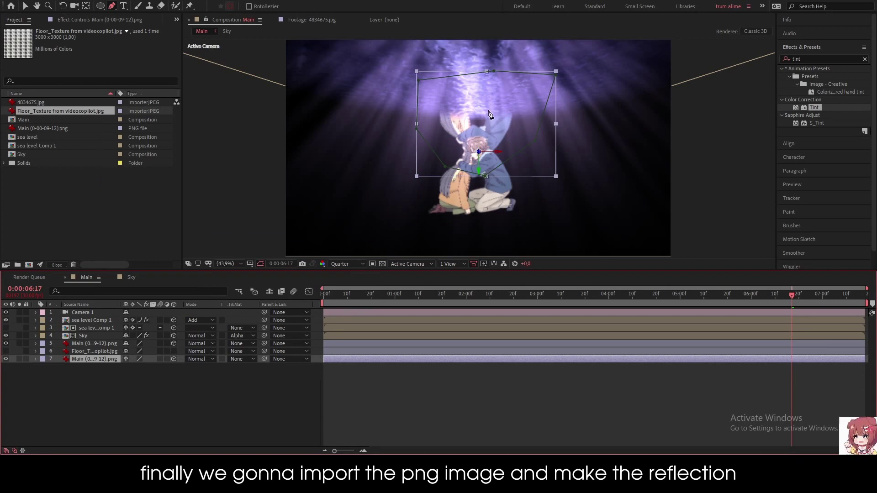
key("v")
Step: Slide the flipped copy down beneath the couple by adjusting its Position
key("p")
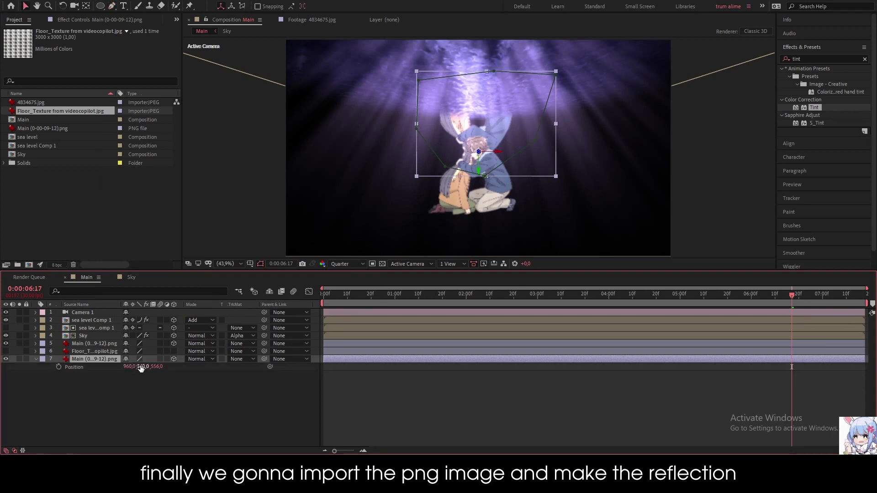
left_click_drag(141, 367, 445, 426)
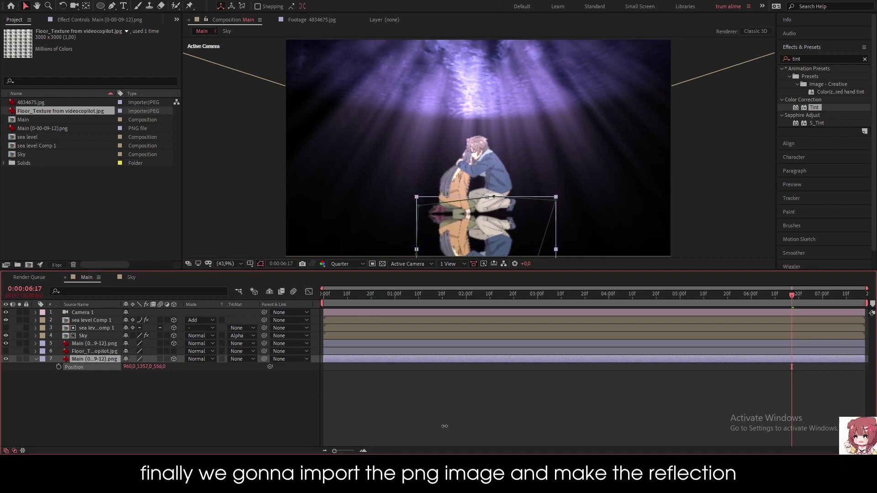
scroll(490, 194, "down", 2)
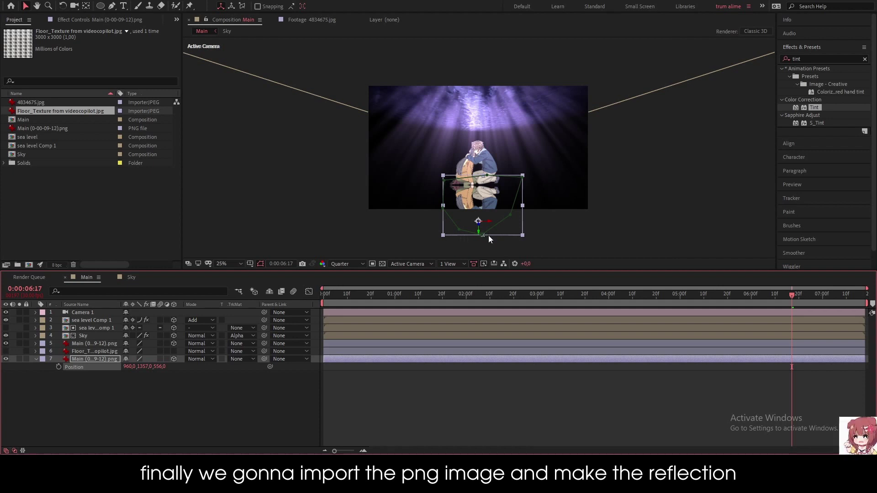
left_click_drag(489, 237, 490, 238)
key("ctrl+z")
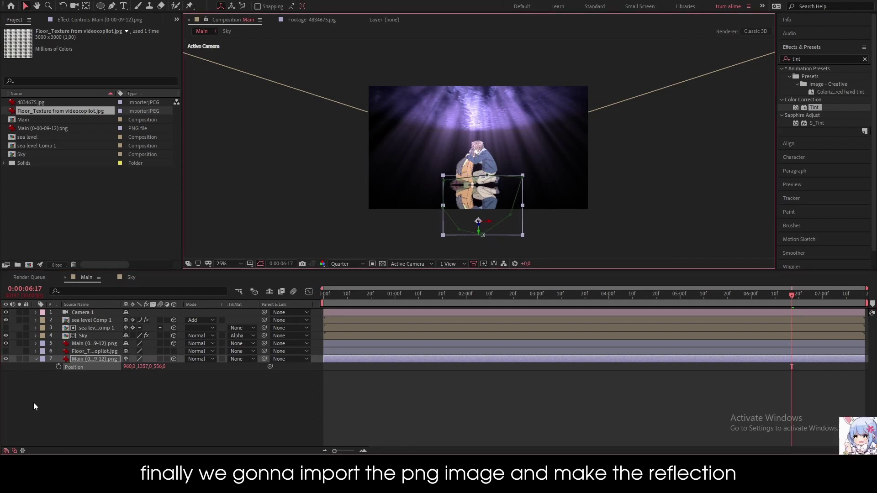
Step: Stretch the reflection to Y scale -133% and lower it to position 960,1491
key("s")
left_click(90, 399)
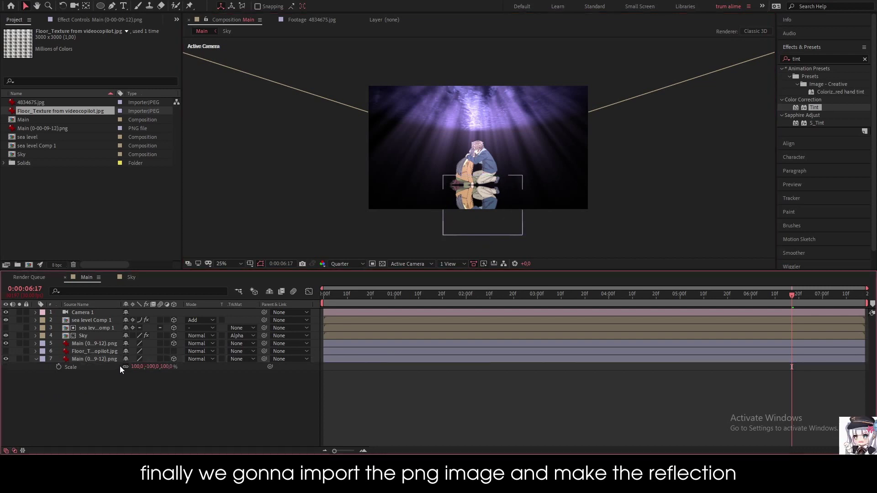
left_click_drag(154, 369, 139, 369)
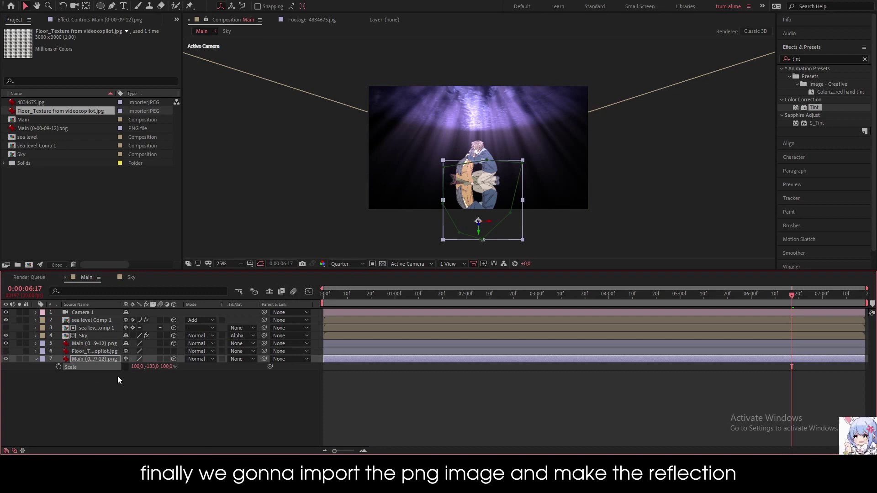
key("p")
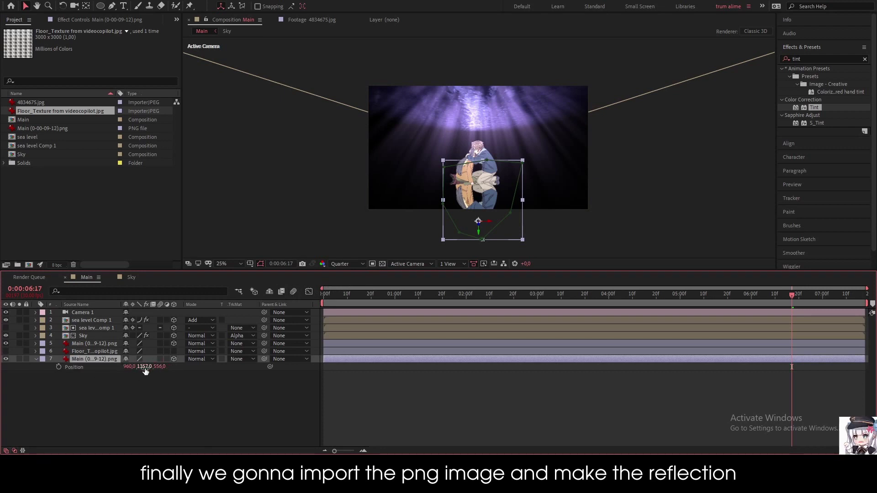
left_click_drag(143, 367, 206, 370)
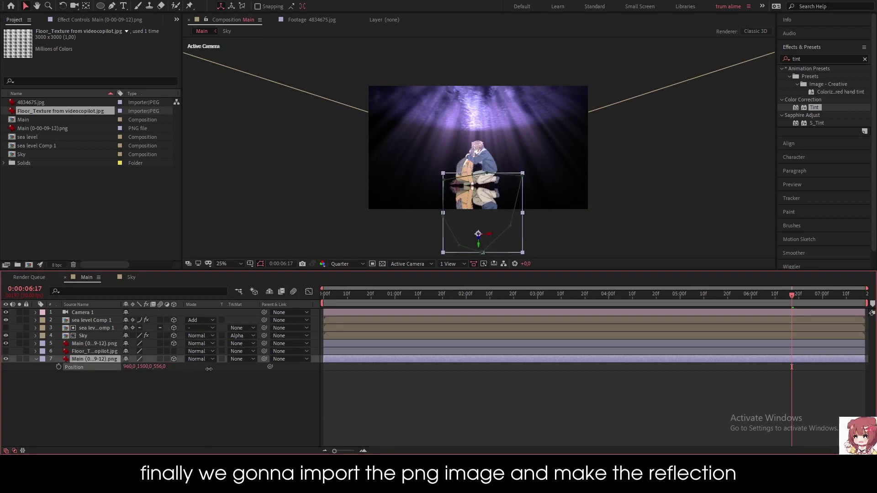
left_click(217, 394)
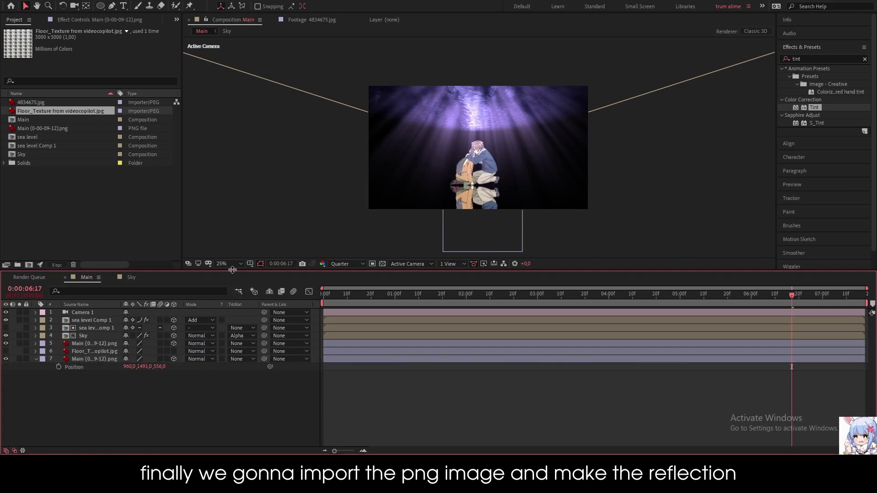
Step: Set the viewer magnification to Fit so the whole composition shows
left_click(228, 264)
left_click(233, 278)
left_click(242, 266)
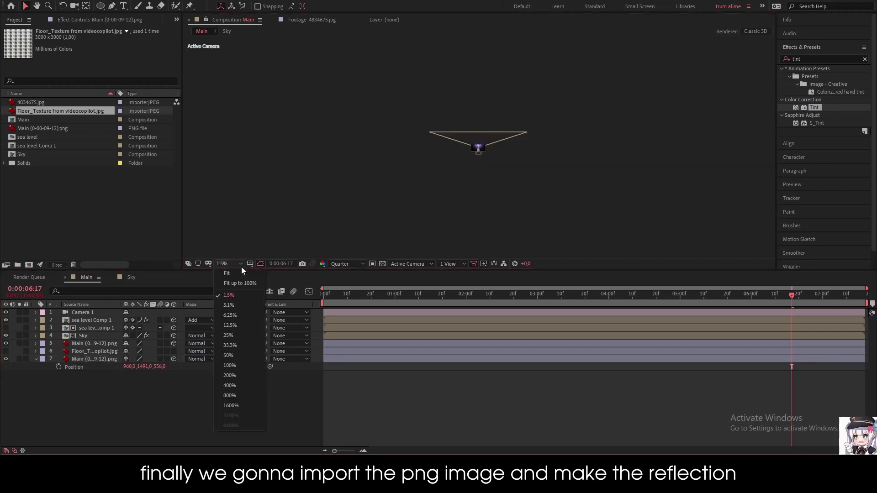
left_click(221, 280)
left_click(475, 415)
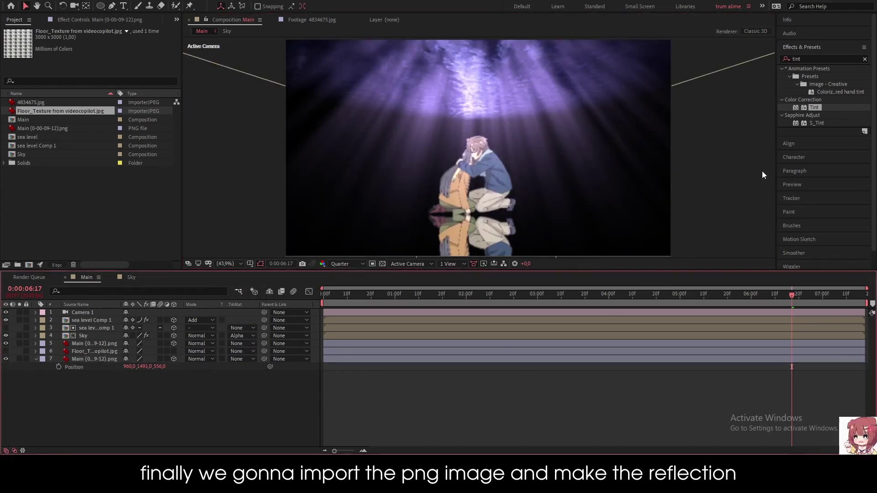
Step: Apply Compound Blur to the reflection with Blur Layer Floor_Texture and Maximum Blur 54
left_click(805, 59)
type("cou")
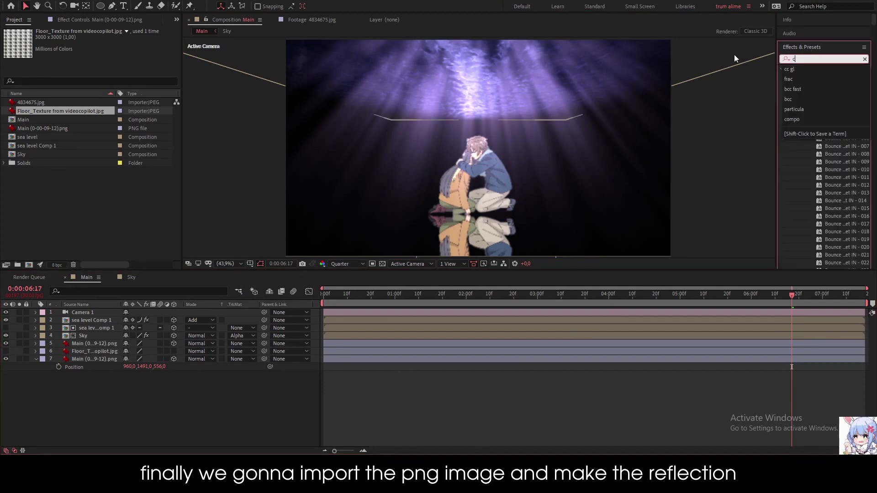
key("BackSpace")
type("mp")
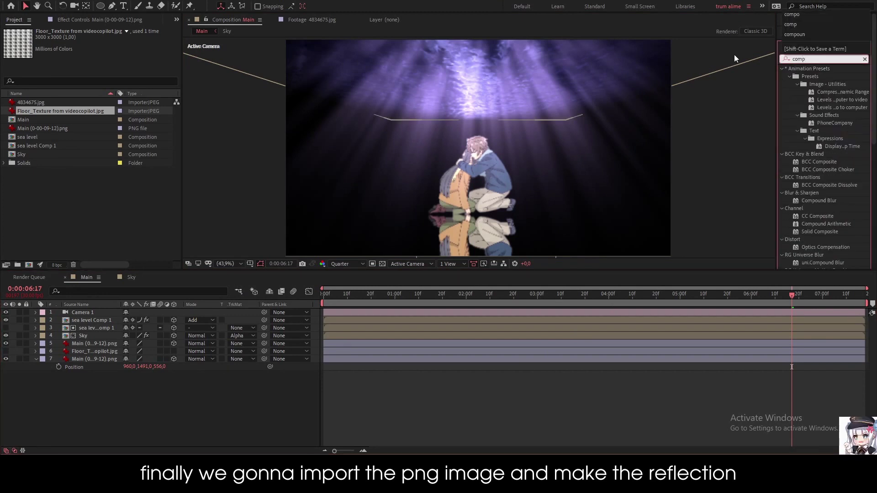
type("o")
left_click_drag(819, 115, 100, 361)
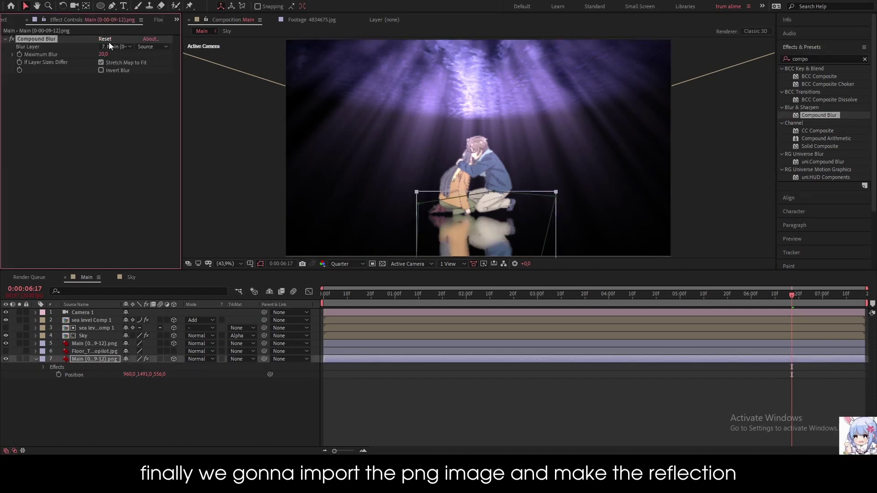
left_click(111, 46)
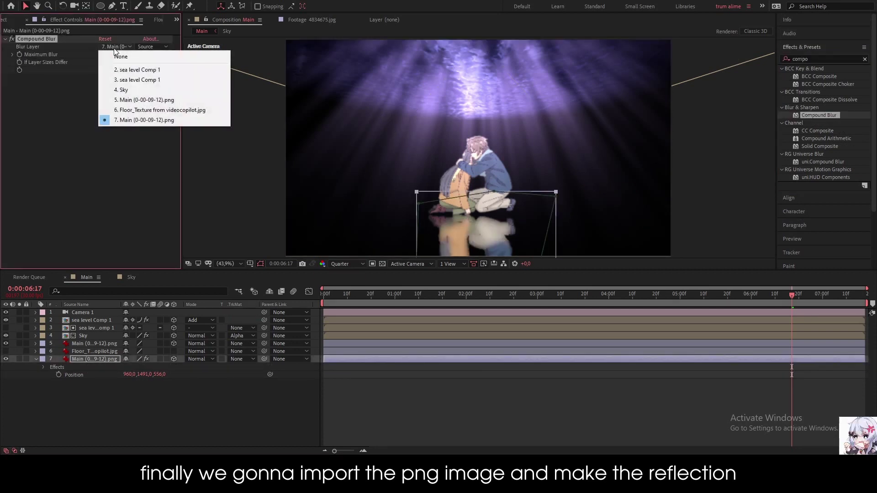
left_click(150, 114)
left_click_drag(103, 54, 122, 56)
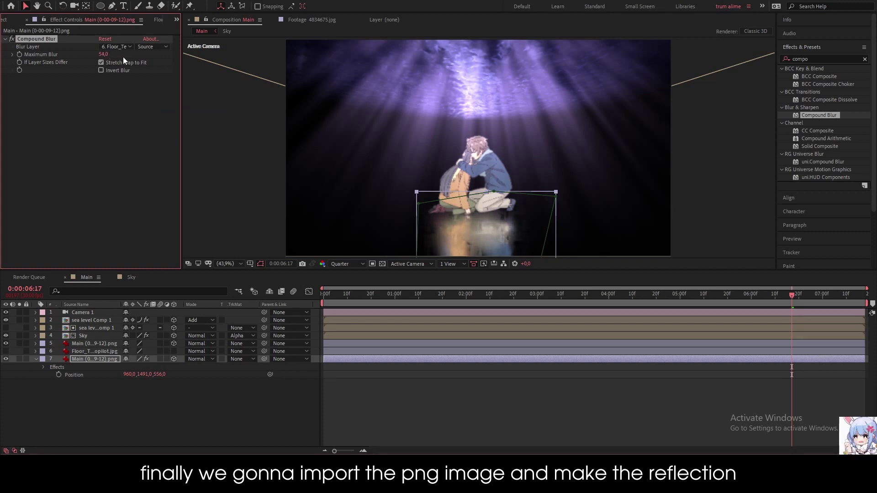
left_click(815, 58)
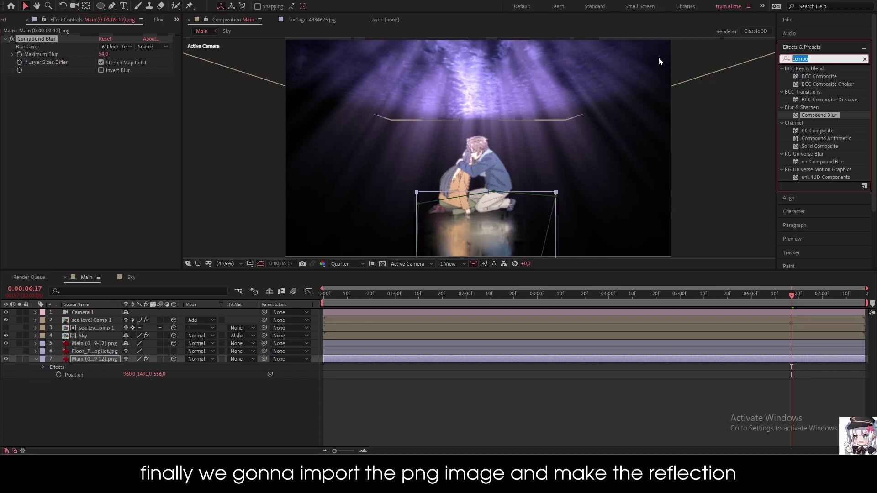
Step: Apply CC Glass to the reflection layer and set Surface Softness 4 and Height 5
type("cc glass")
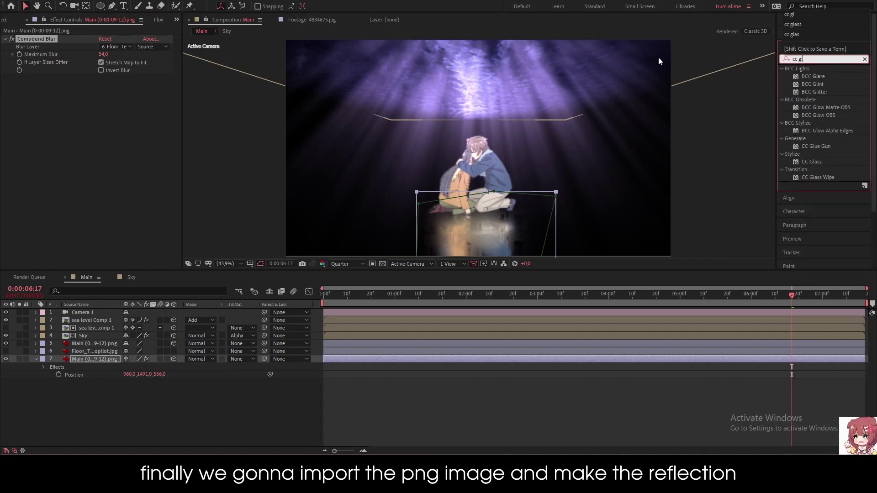
left_click_drag(797, 77, 106, 359)
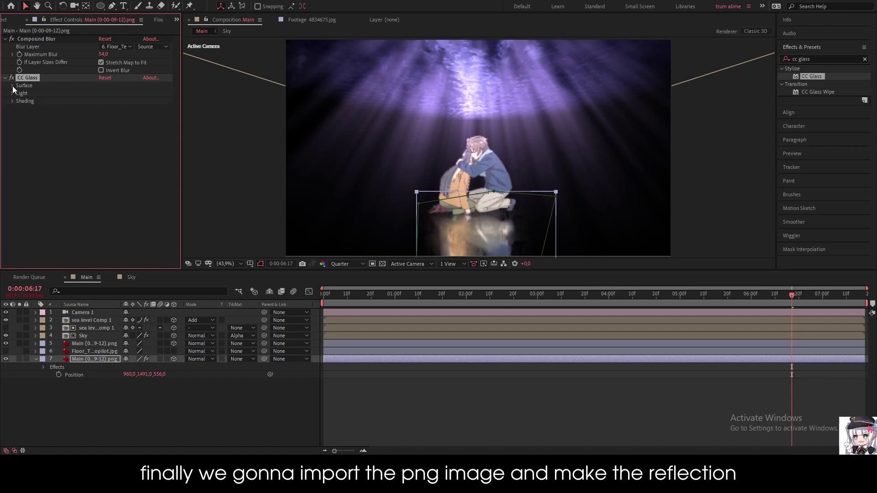
left_click(12, 85)
left_click(104, 109)
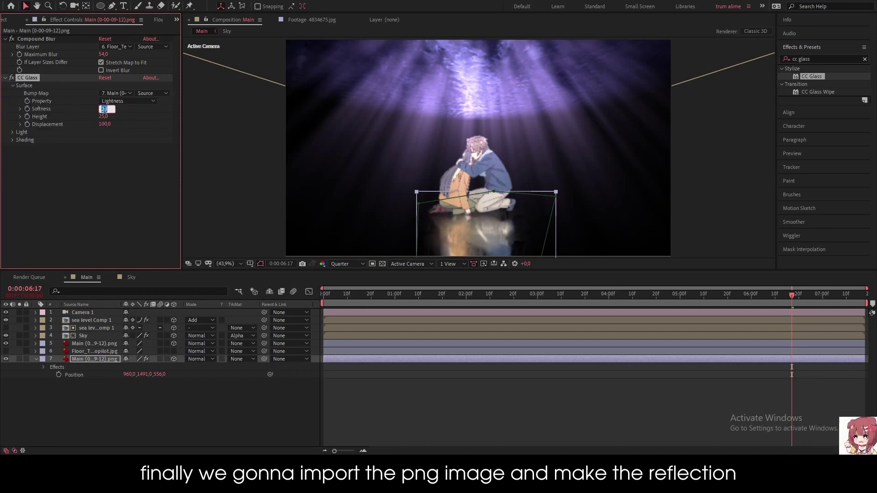
type("4")
key("Tab")
type("5")
key("Return")
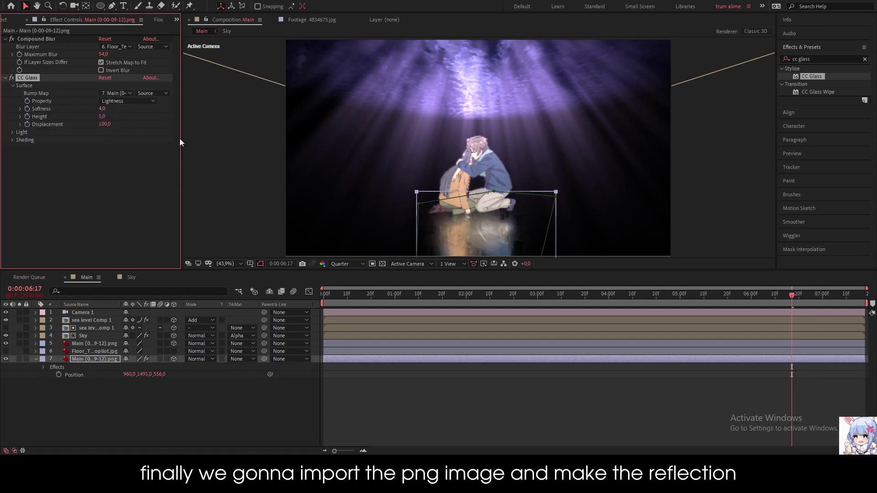
Step: Set the CC Glass Bump Map to the Floor_Texture layer
left_click(456, 404)
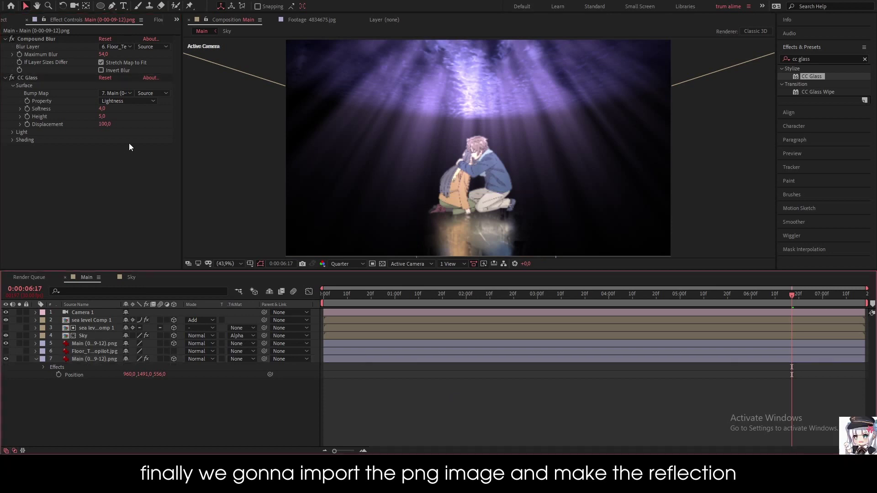
left_click(119, 93)
left_click(149, 158)
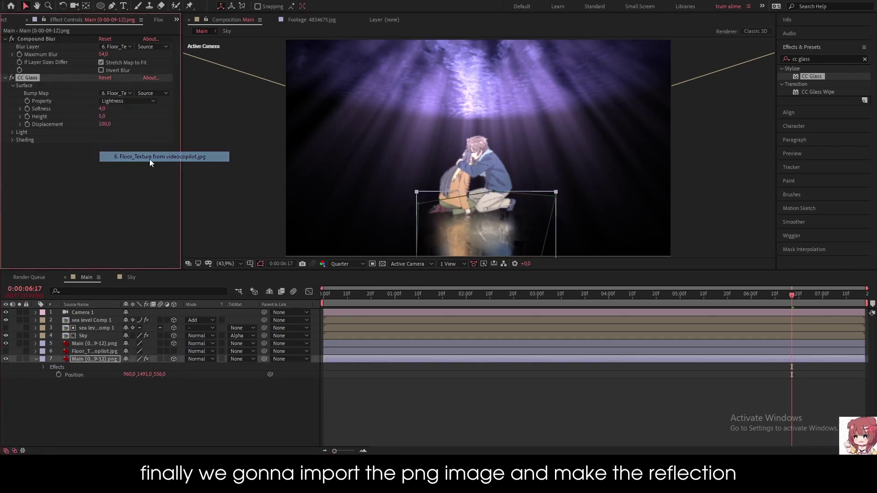
left_click(117, 94)
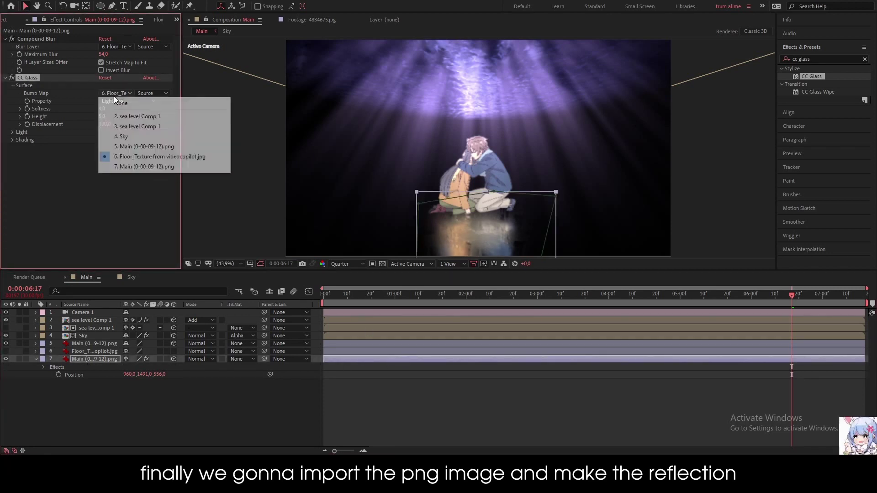
left_click(26, 168)
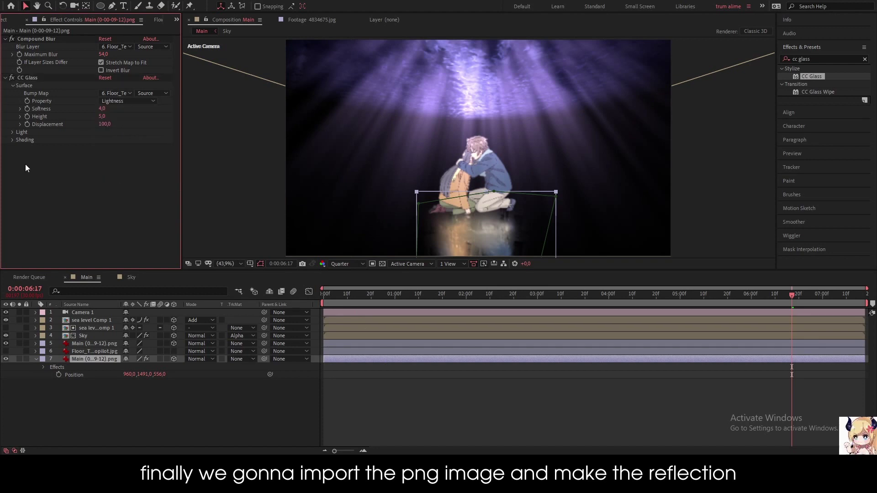
left_click(6, 79)
Step: Switch the viewer resolution from Quarter to Full, then select the upper couple layer
left_click(6, 40)
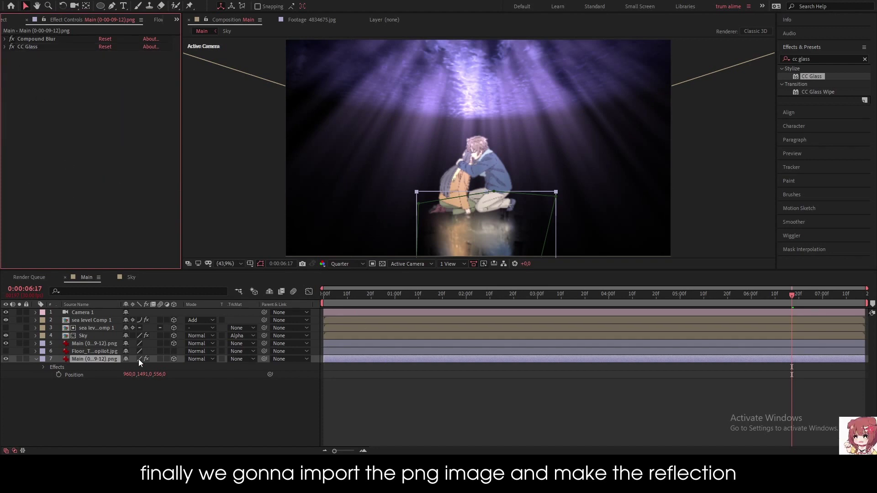
left_click(156, 398)
left_click(353, 267)
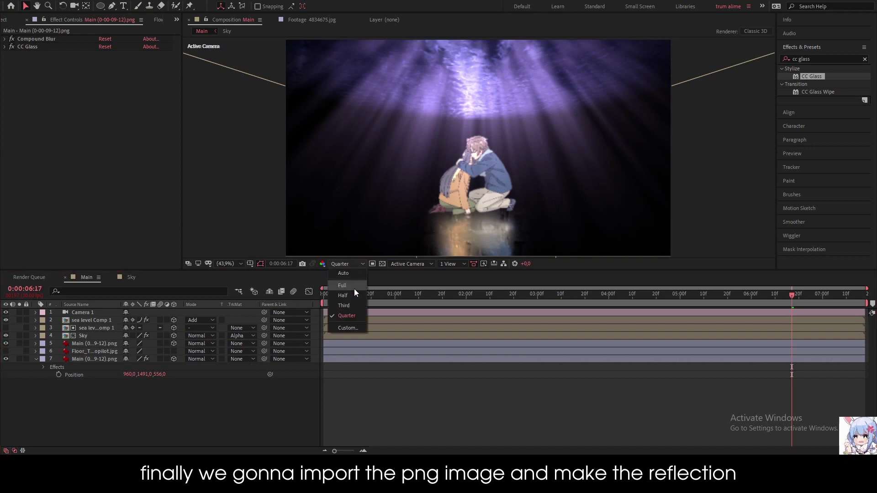
left_click(356, 288)
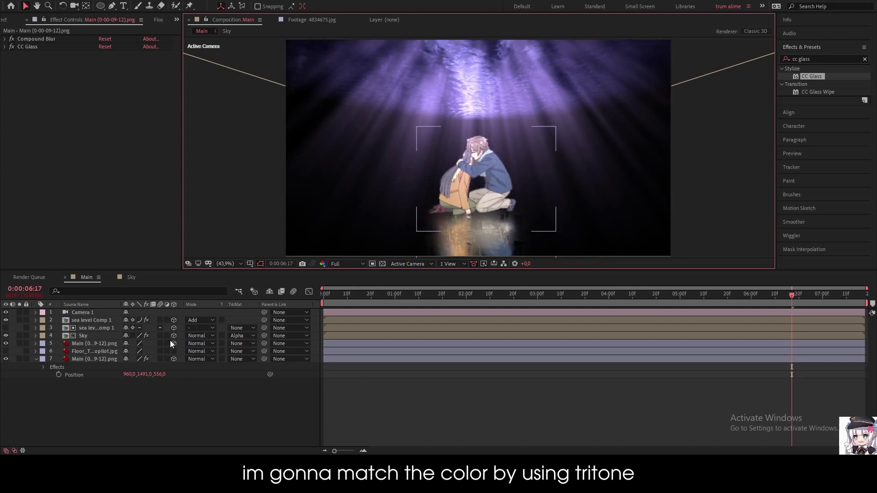
left_click(105, 344)
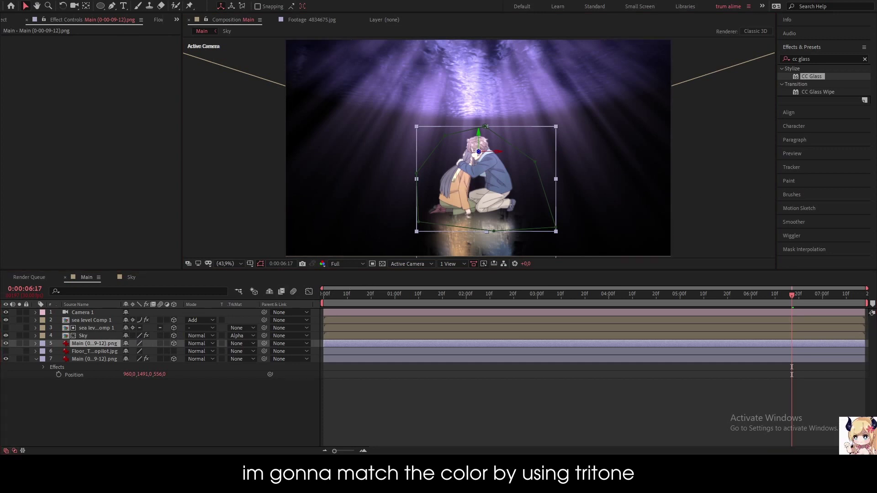
Step: Apply Tritone to the couple with purple 4B467F midtones and 54% Blend With Original
left_click(811, 59)
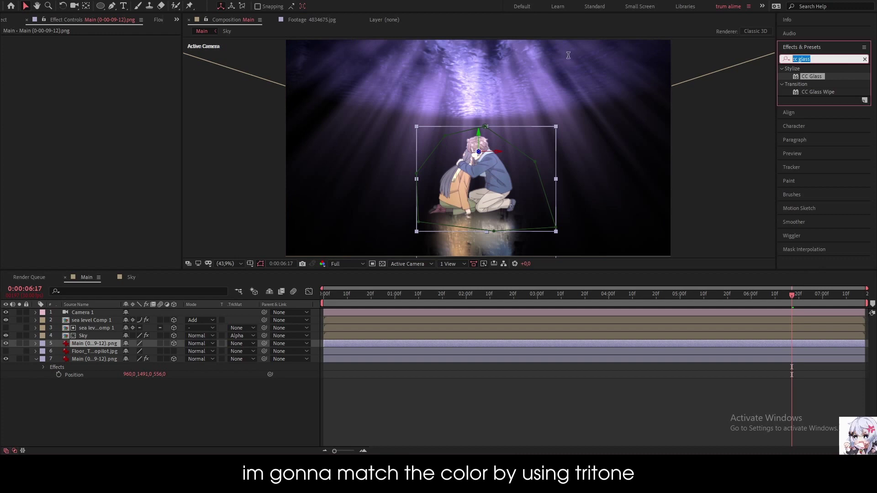
type("tritone")
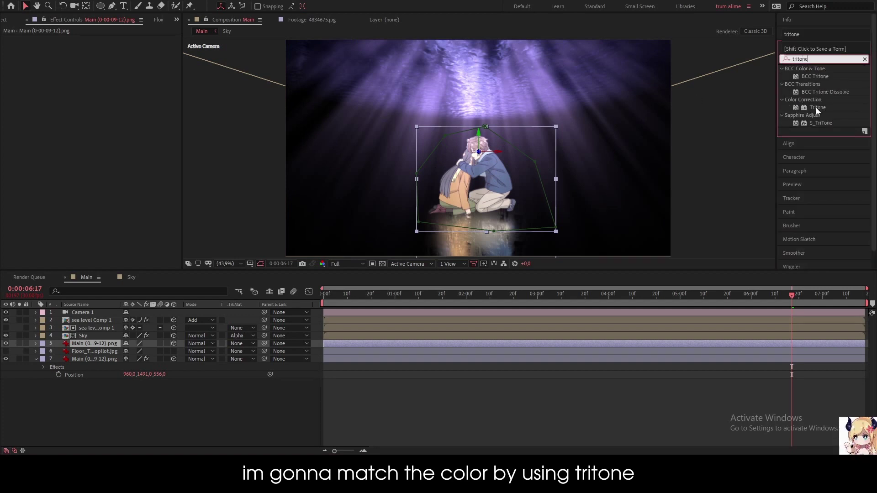
left_click_drag(817, 108, 109, 345)
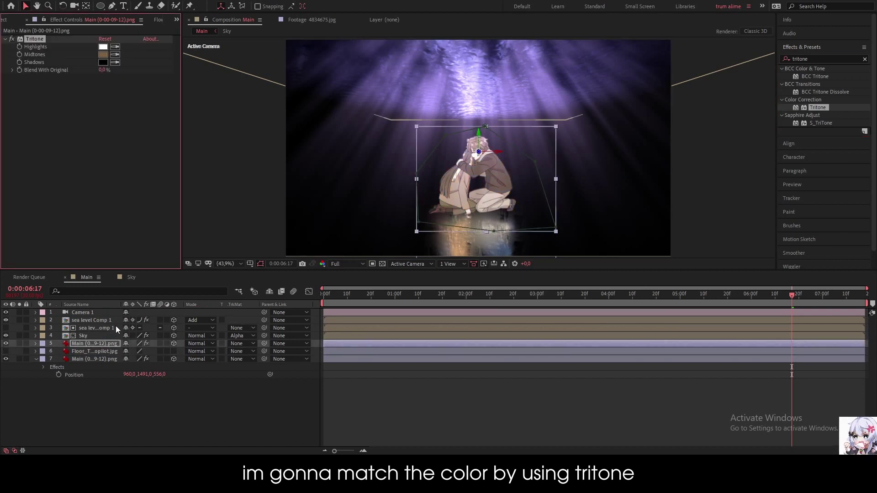
left_click(104, 54)
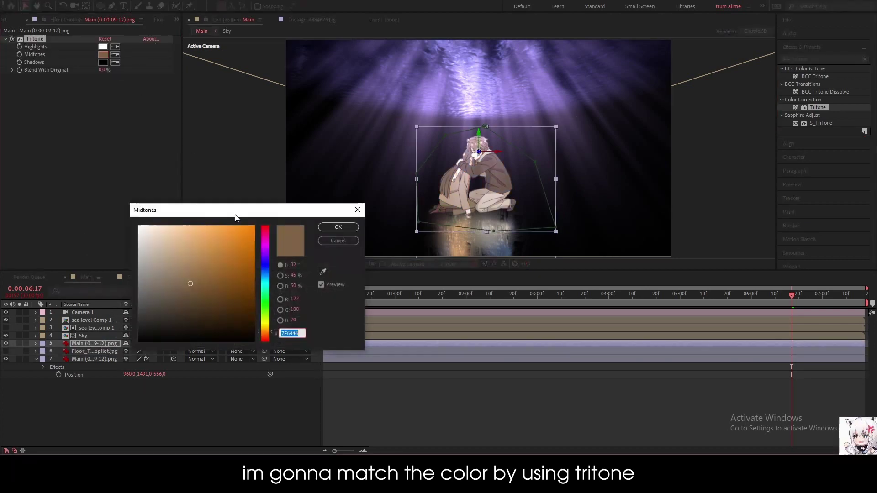
left_click_drag(267, 253, 262, 266)
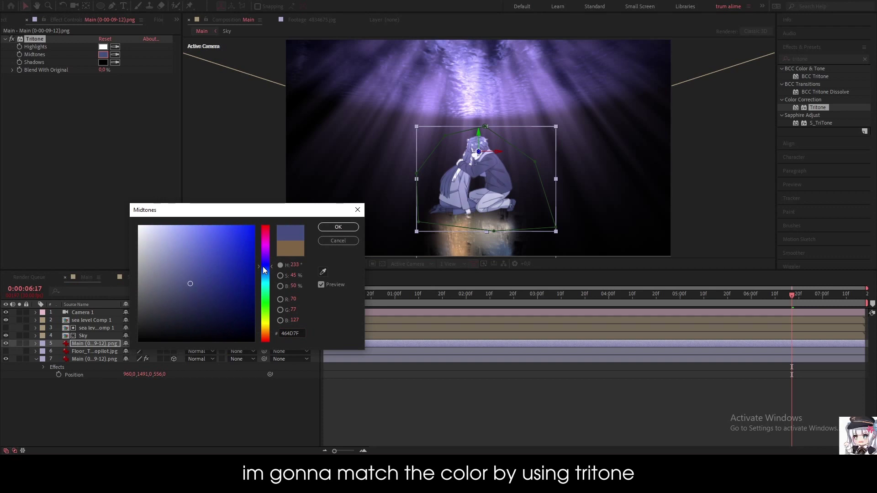
left_click(322, 230)
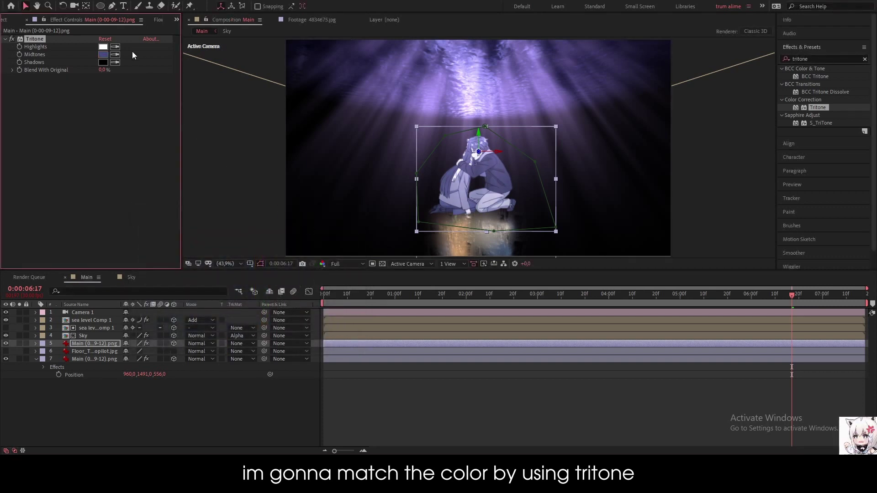
left_click(115, 47)
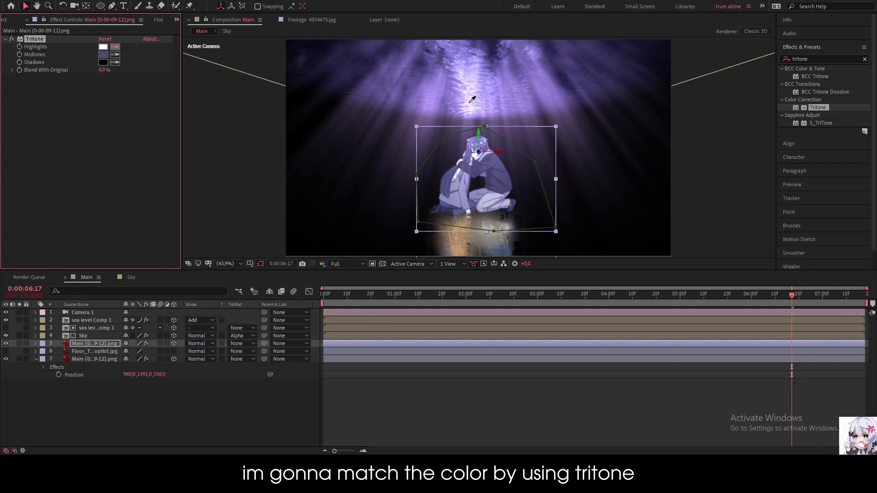
key("Escape")
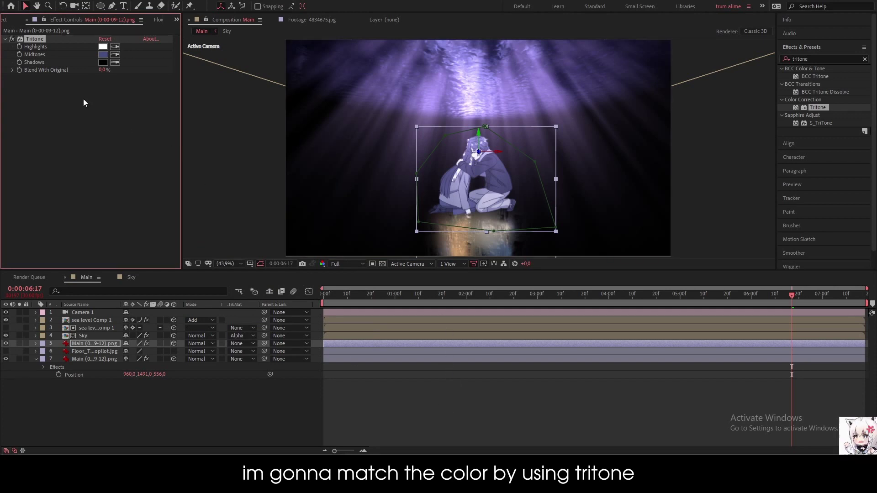
left_click_drag(120, 74, 134, 76)
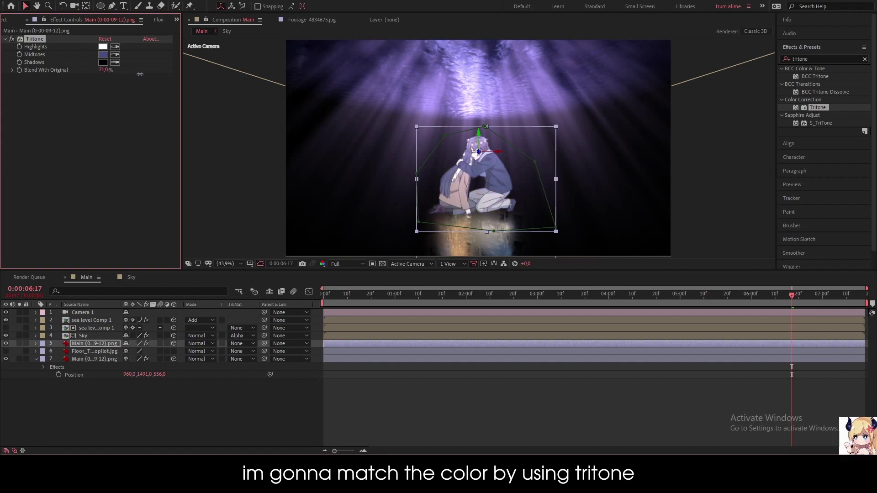
Step: Copy the Tritone effect and paste it onto the reflection layer
left_click(443, 405)
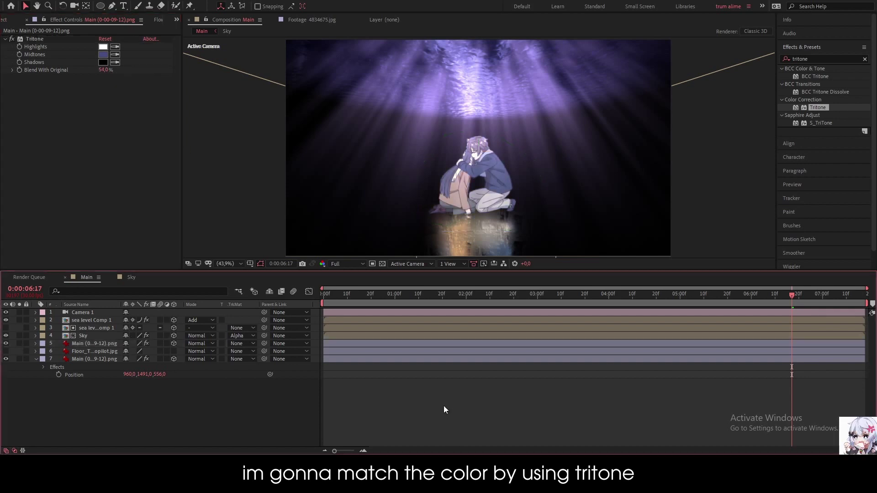
left_click(40, 39)
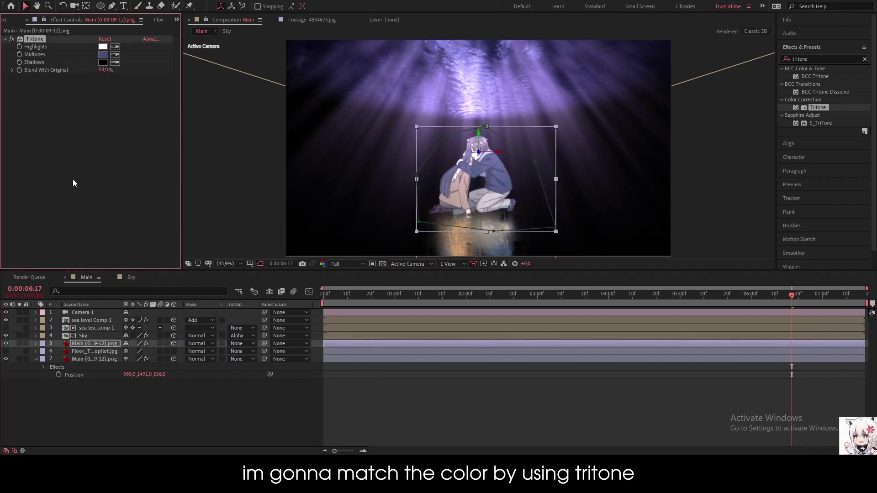
left_click(88, 359)
key("ctrl+alt+shift+e")
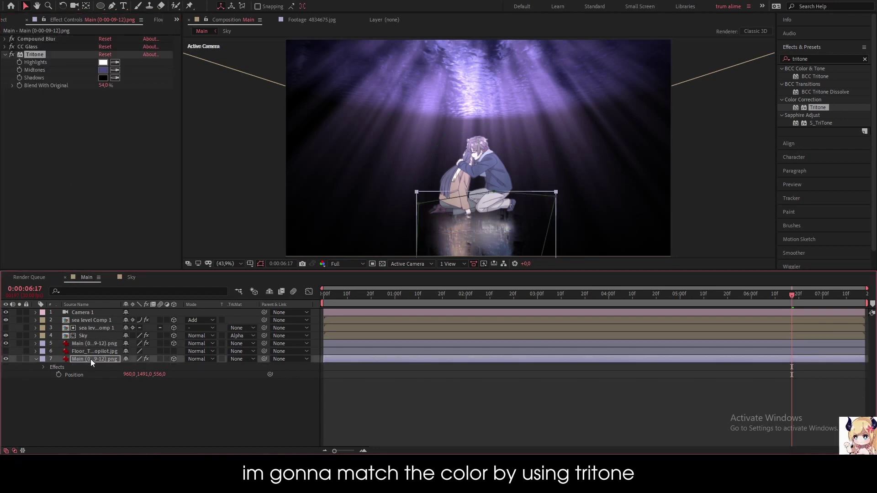
left_click(422, 402)
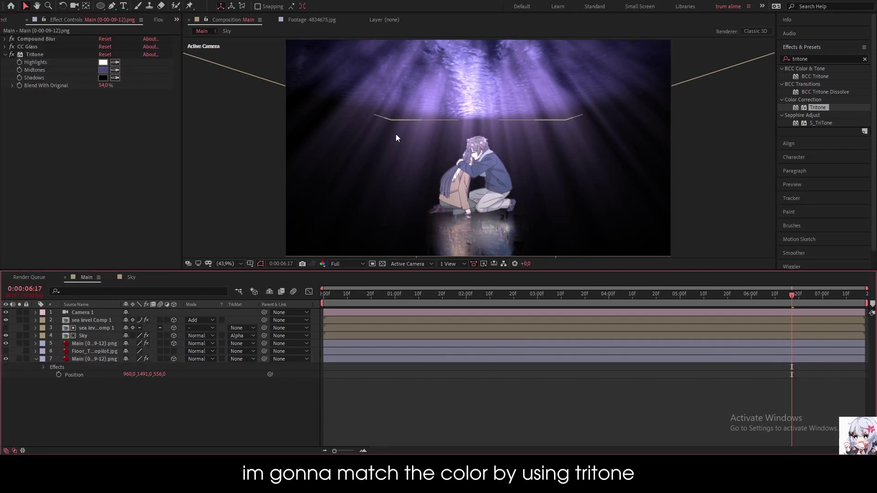
left_click(90, 358)
left_click(128, 402)
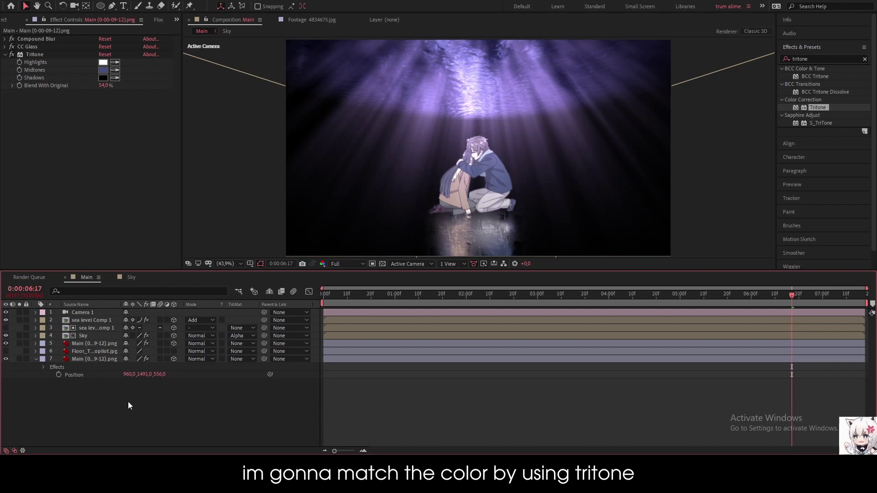
Step: Create a new black solid named Particular at 1920 × 1080
right_click(128, 401)
mouse_move(192, 302)
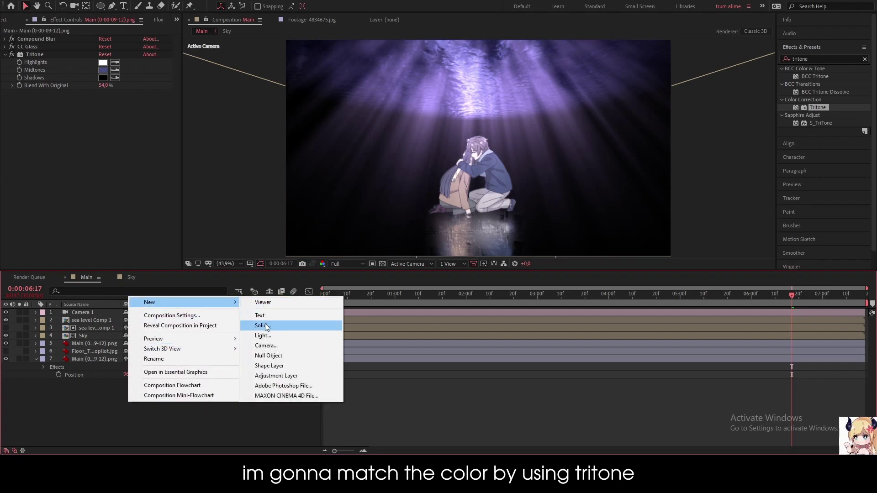
left_click(262, 325)
key("BackSpace")
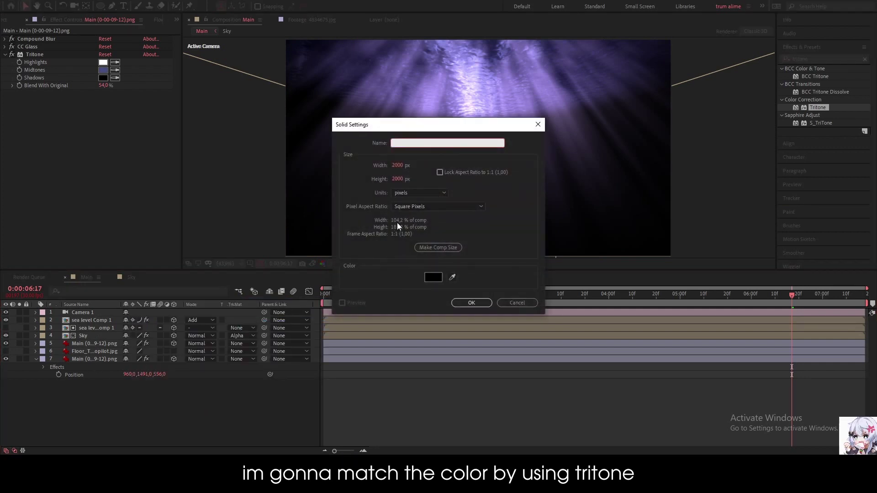
type("Particular")
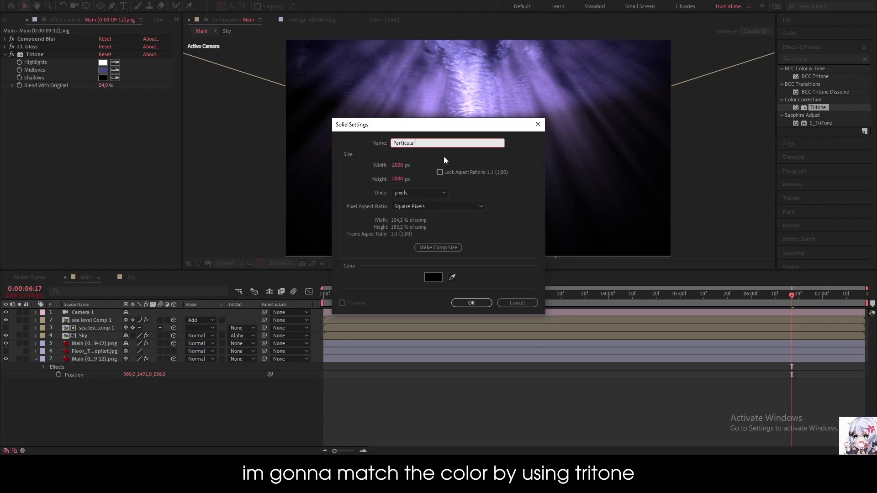
key("Tab")
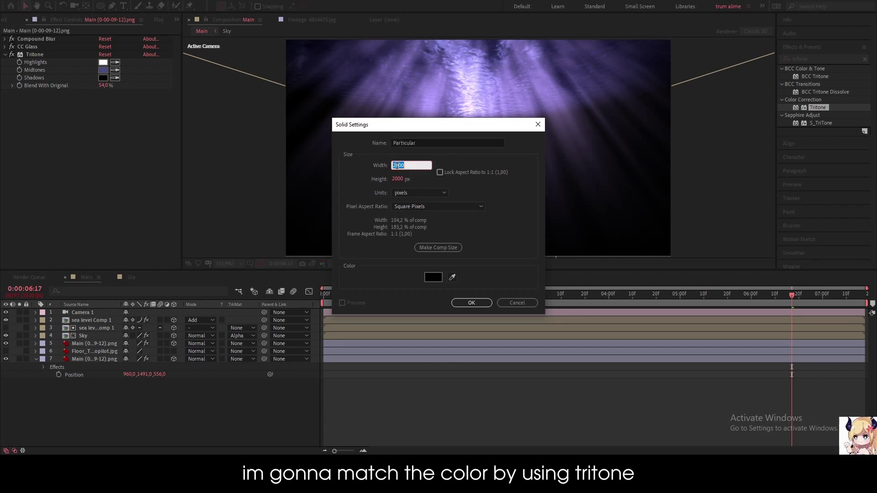
type("1920")
key("Tab")
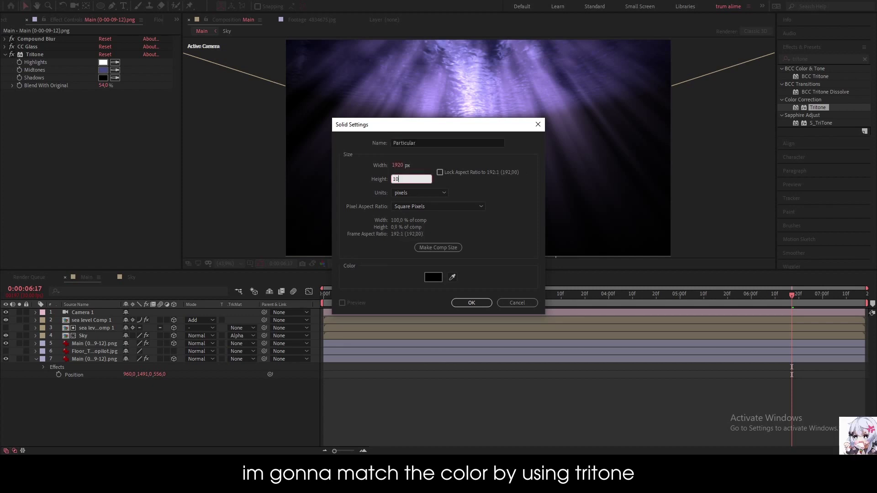
type("1080")
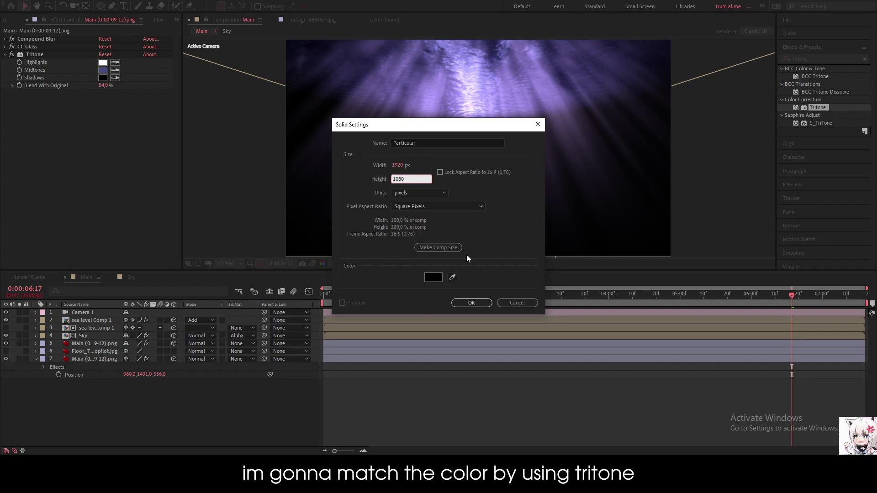
left_click(468, 304)
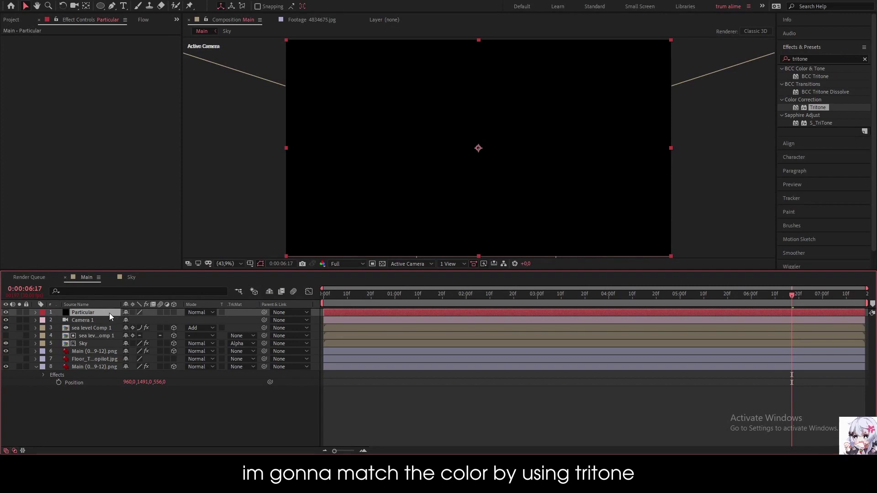
Step: Move the Particular solid below Camera 1 and apply RG Trapcode Particular to it
left_click_drag(108, 313, 109, 322)
left_click(820, 57)
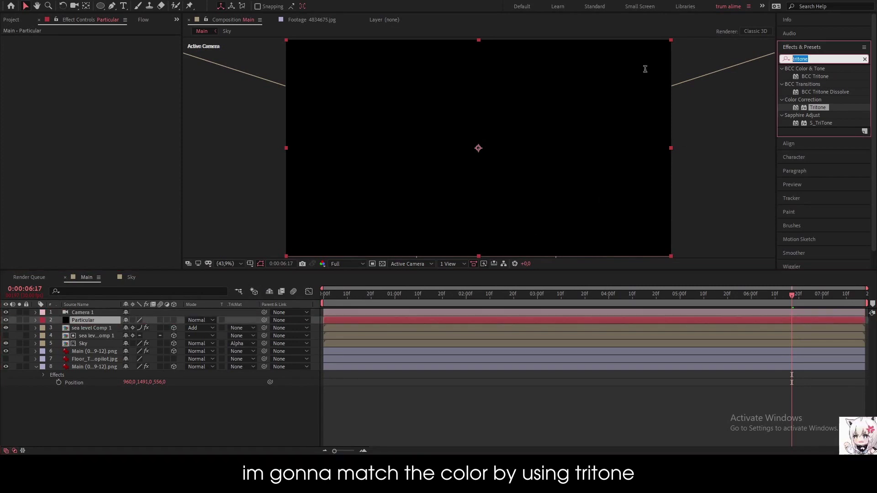
type("part")
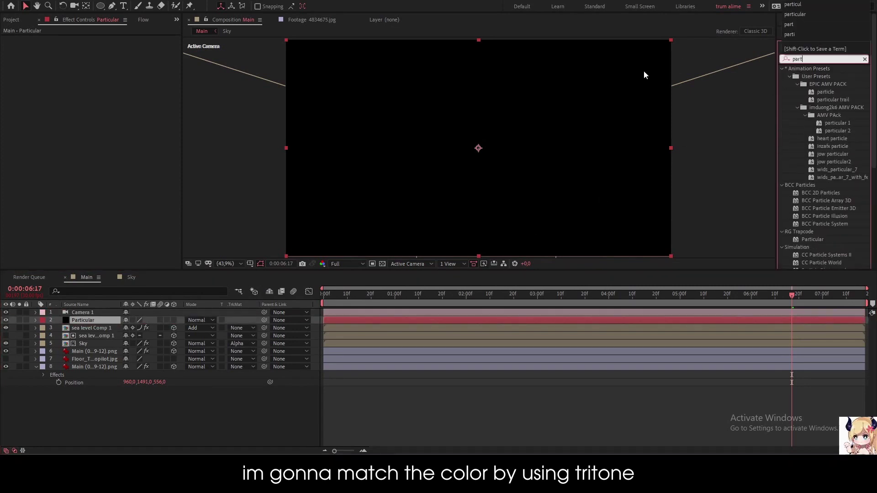
type("icul")
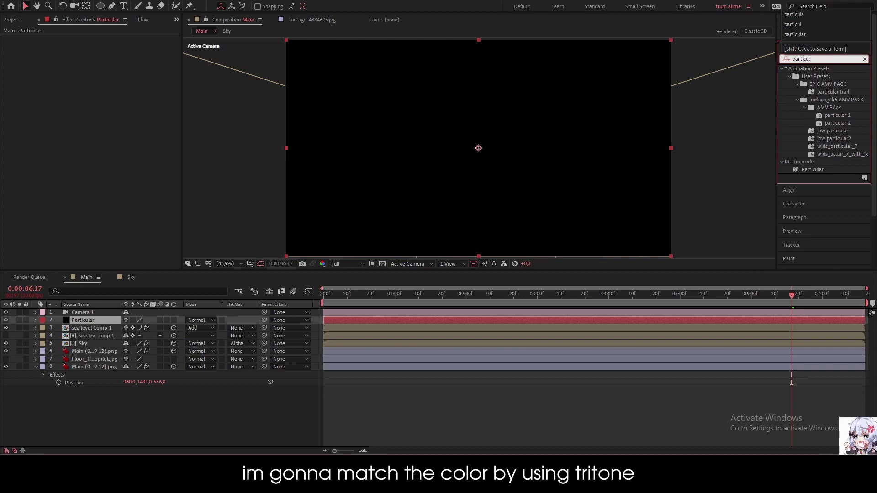
left_click(800, 170)
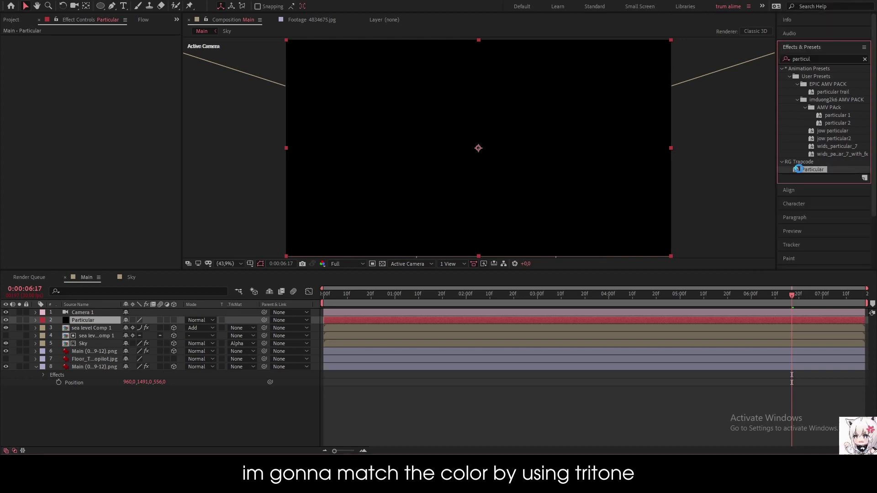
double_click(799, 168)
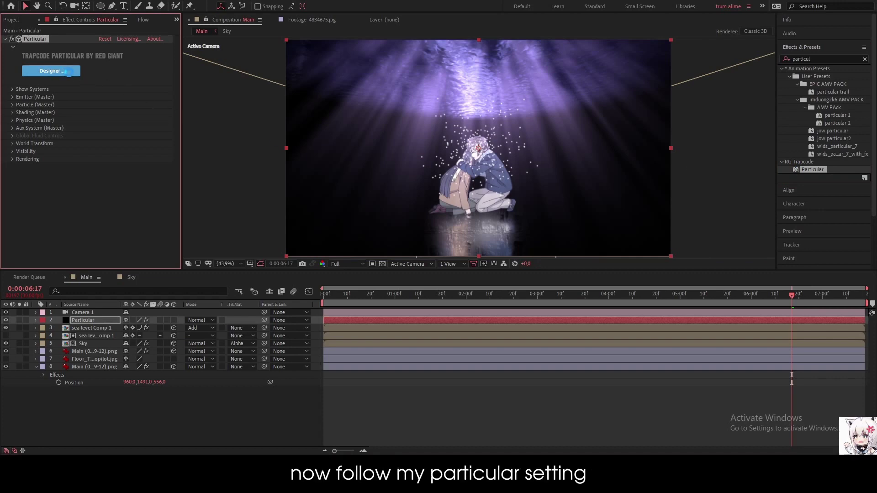
Step: In Particular Designer, set Emitter Type to Box and Emitter Size to XYZ Individual
left_click(69, 73)
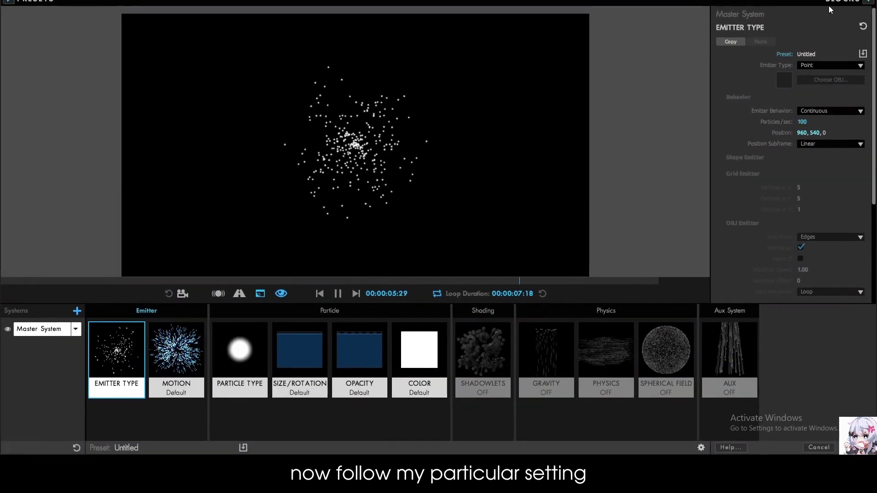
left_click(810, 65)
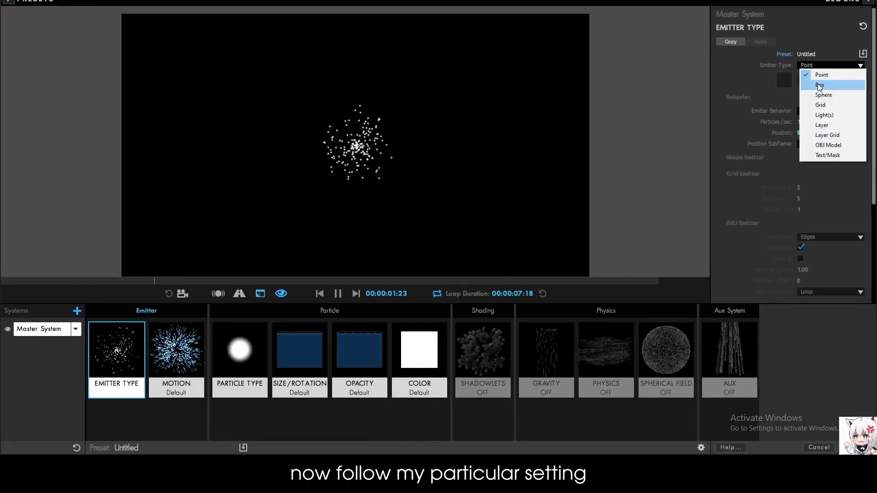
left_click(822, 85)
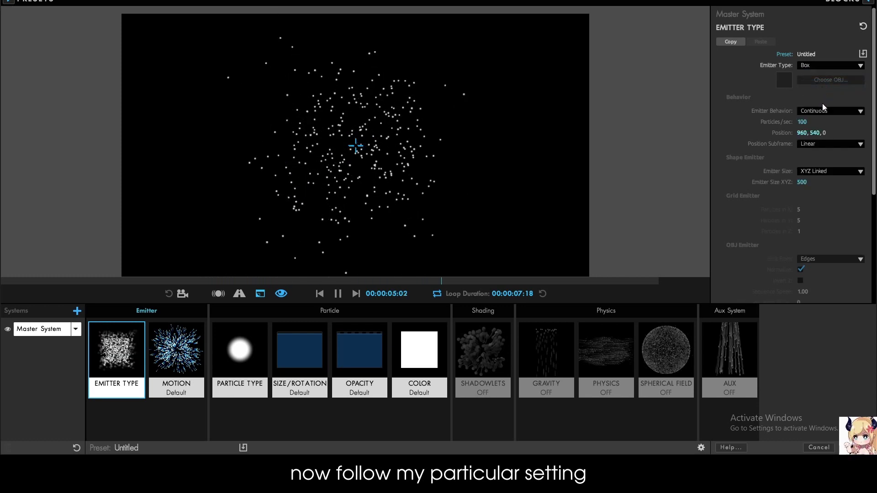
left_click(812, 170)
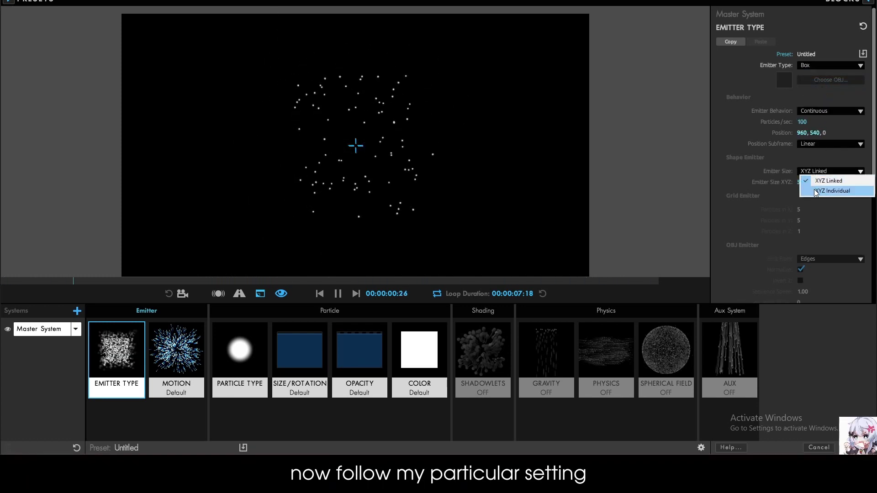
left_click(811, 187)
Step: Size the box emitter to X 1920, Y 1080 and Z 5000
left_click(803, 182)
type("1")
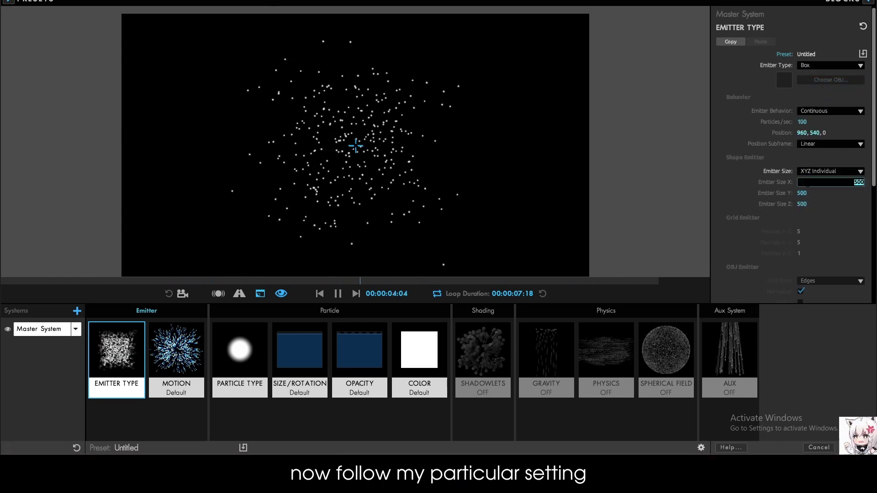
type("920")
key("Tab")
type("1080")
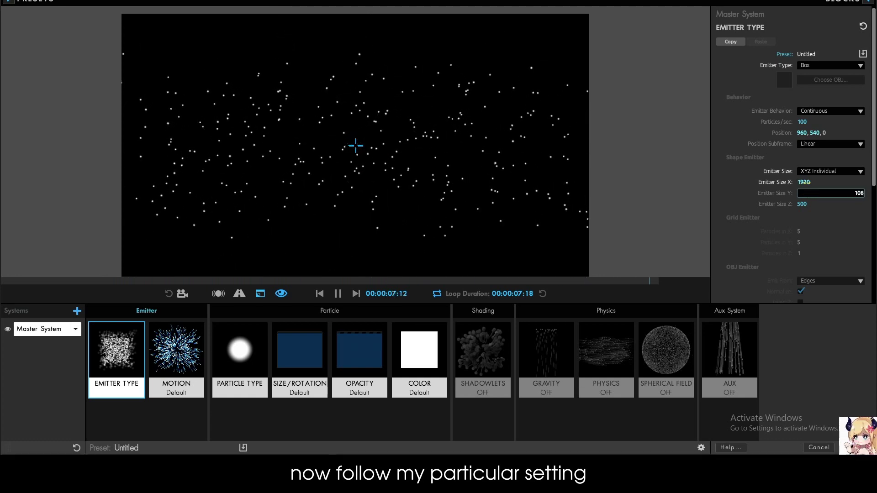
key("Return")
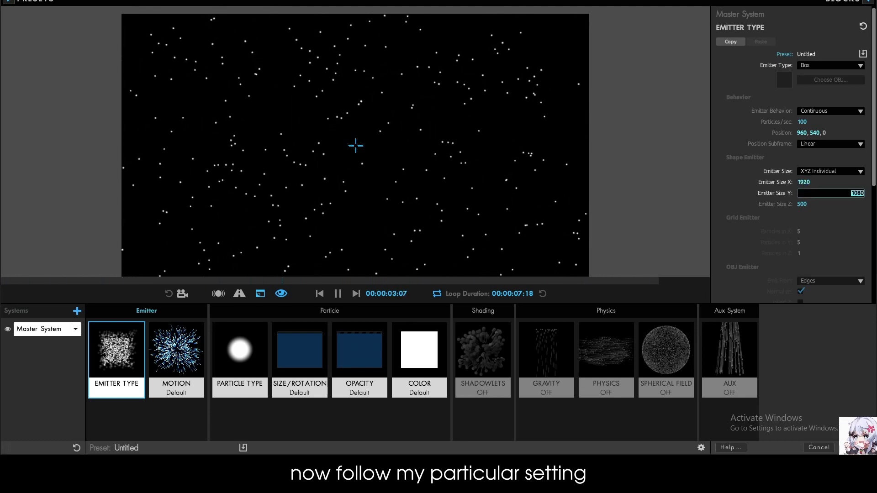
left_click(799, 200)
type("5000")
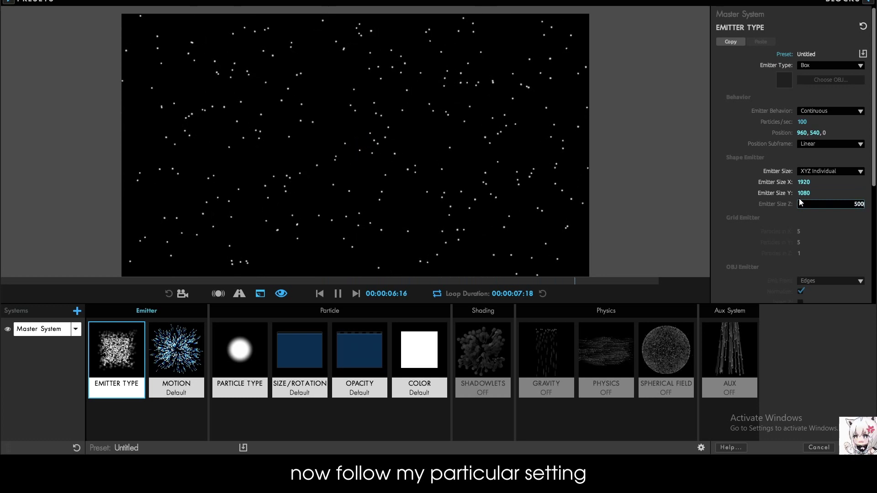
key("Return")
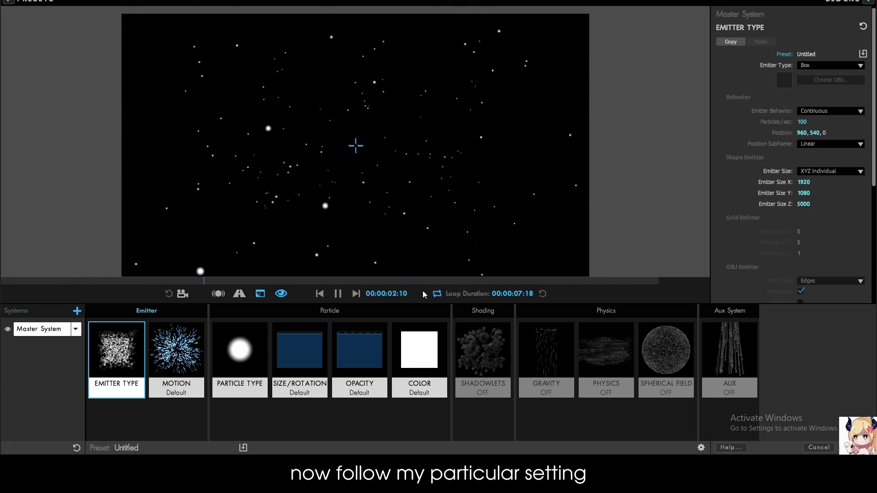
Step: Choose triangle presets for Size Over Life in SIZE/ROTATION and Opacity Over Life in OPACITY
left_click(305, 352)
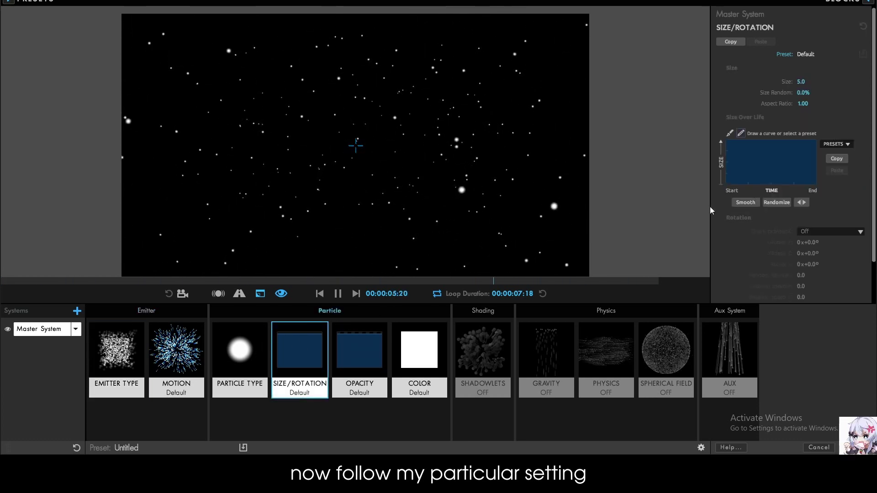
left_click(836, 144)
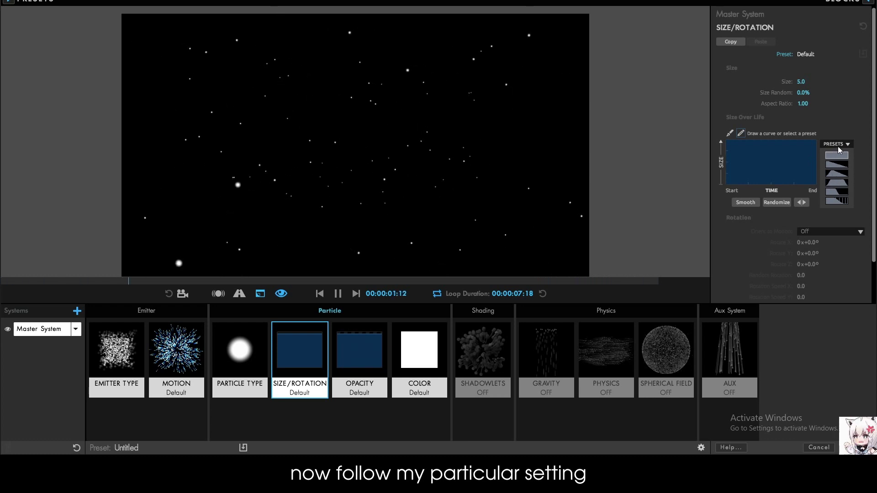
left_click(834, 179)
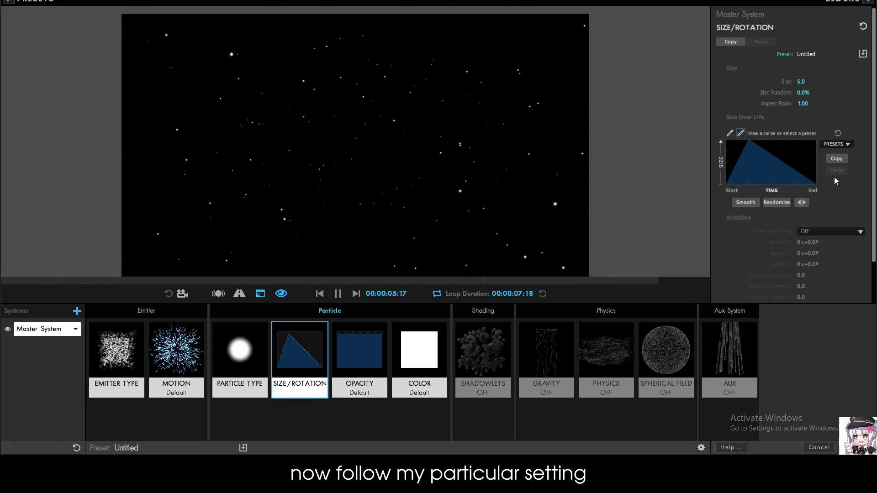
left_click(363, 342)
left_click(837, 133)
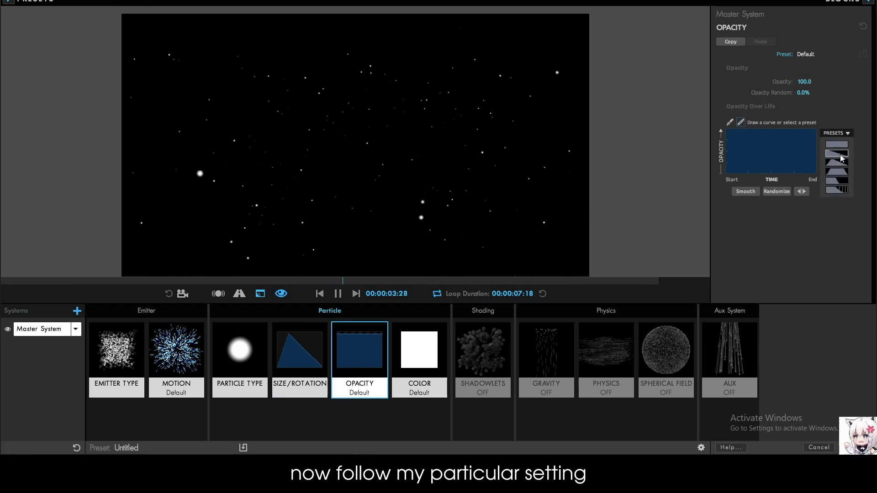
left_click(840, 162)
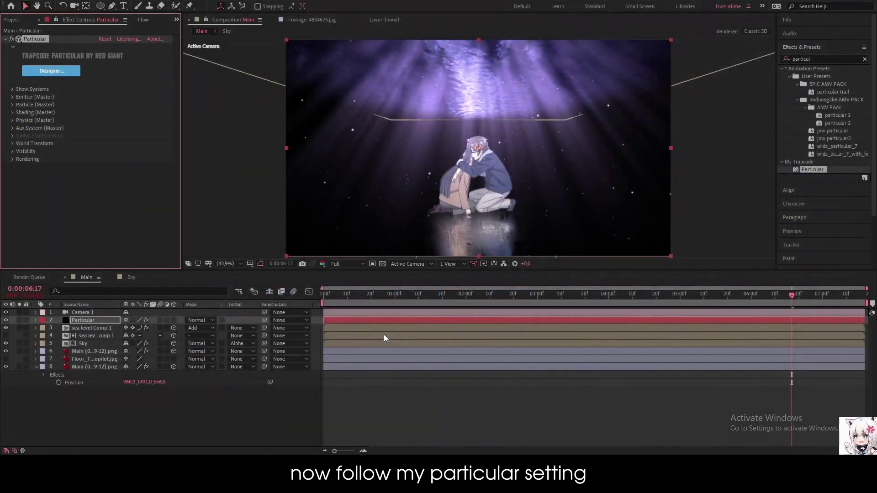
Step: Search Effects & Presets for 'dee' and apply Deep Glow to the Particular layer
left_click(813, 59)
type("dee")
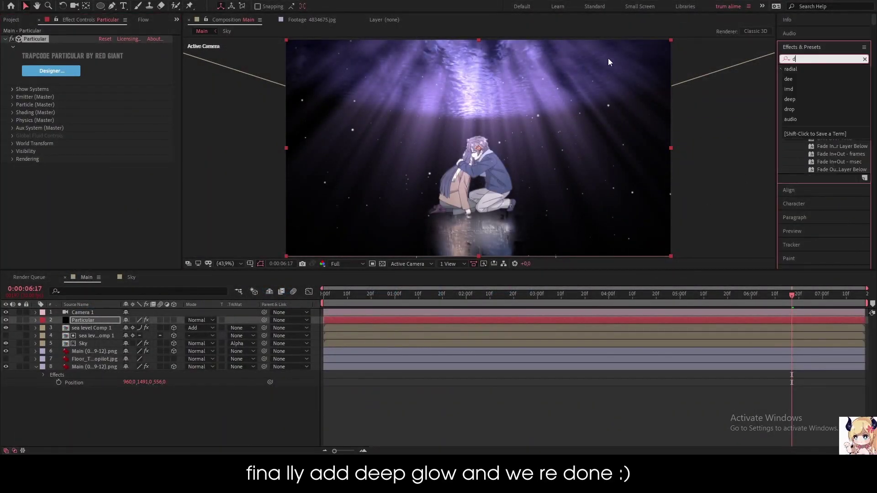
double_click(797, 108)
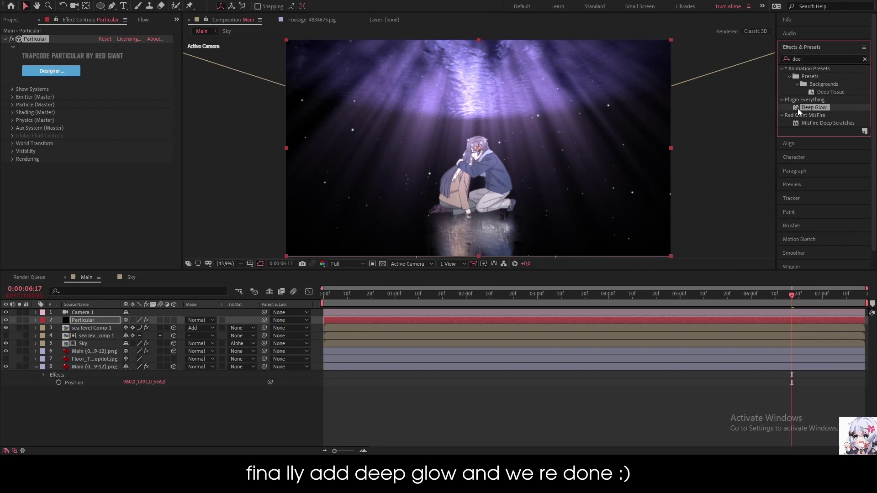
Step: Enable Unmult on Deep Glow, collapse both Particular and Deep Glow, and deselect the layer
left_click(10, 40)
left_click(101, 179)
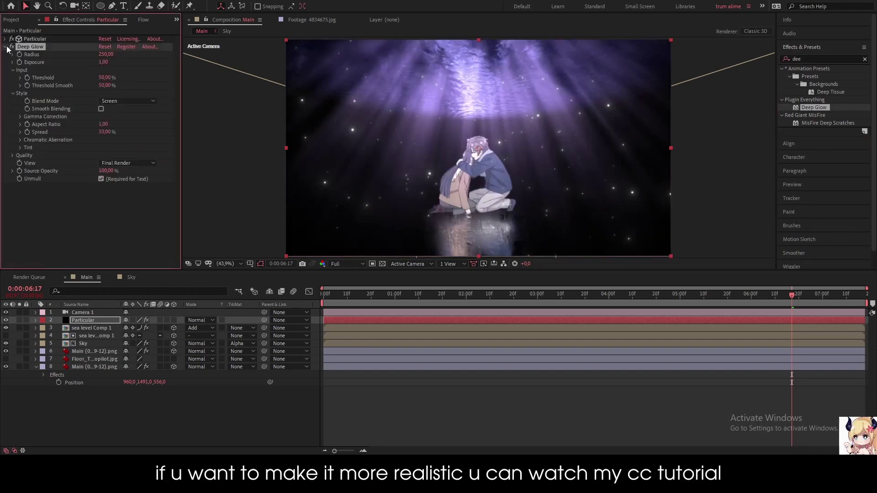
left_click(6, 47)
left_click(512, 425)
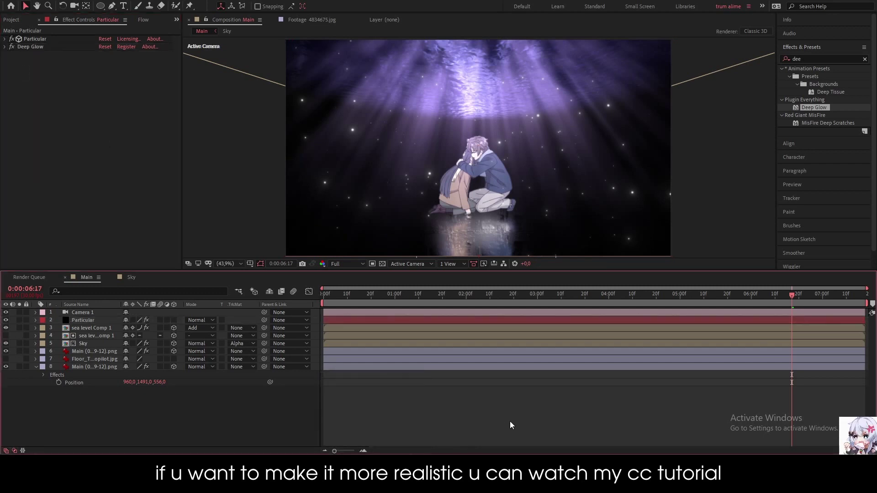